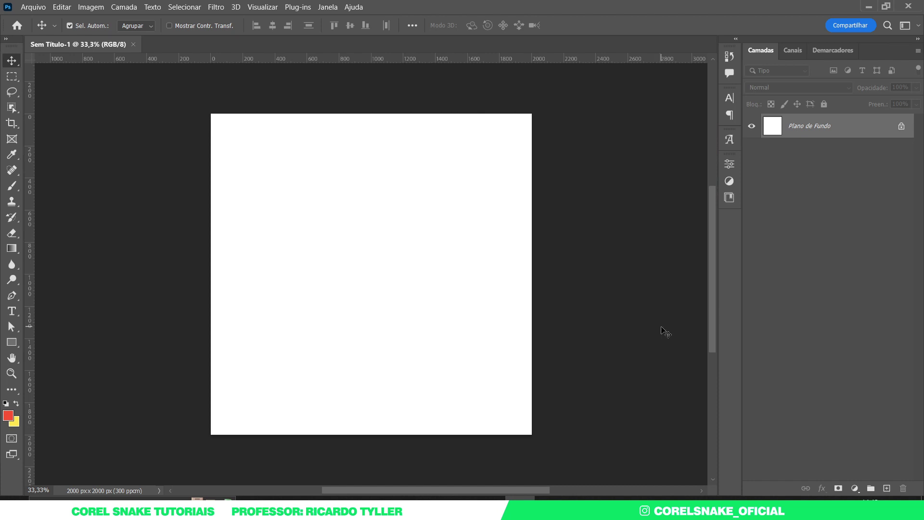
# - Add a Solid Color fill layer in near-black #101010
pyautogui.click(855, 489)
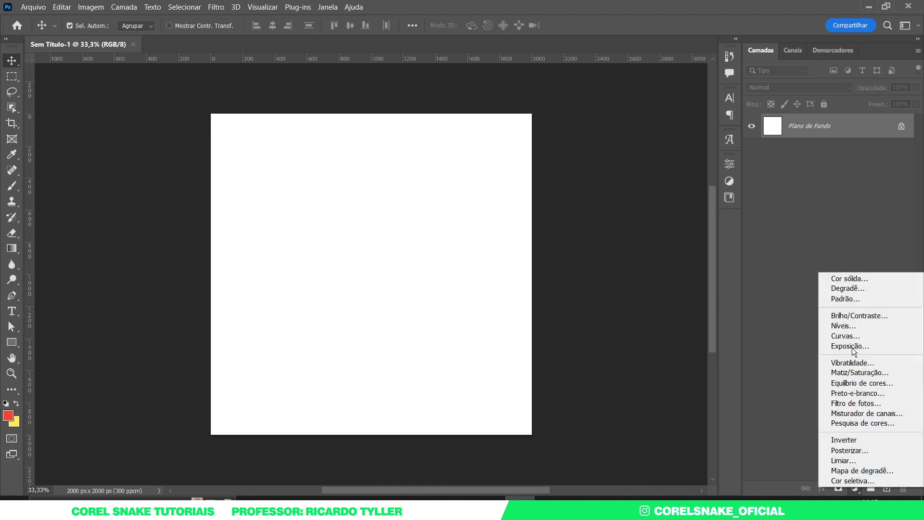
pyautogui.click(851, 280)
pyautogui.moveTo(684, 302); pyautogui.dragTo(580, 375)
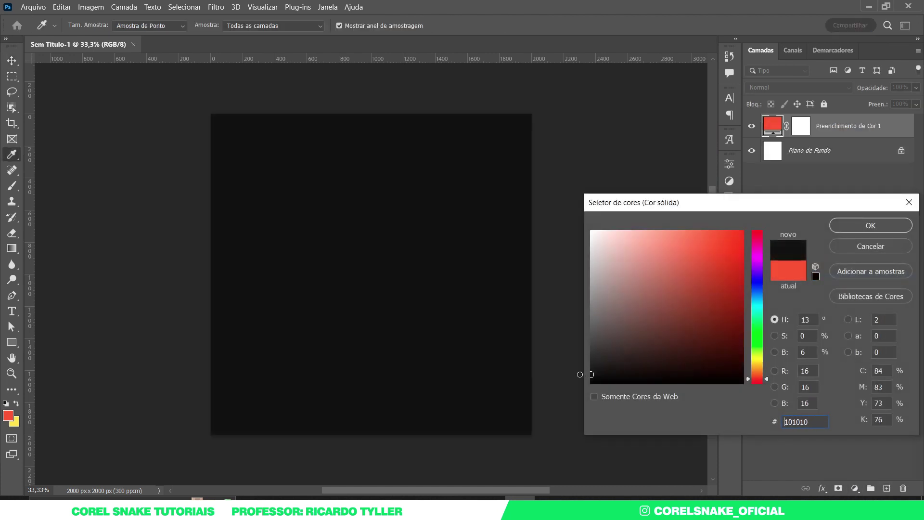
pyautogui.click(860, 226)
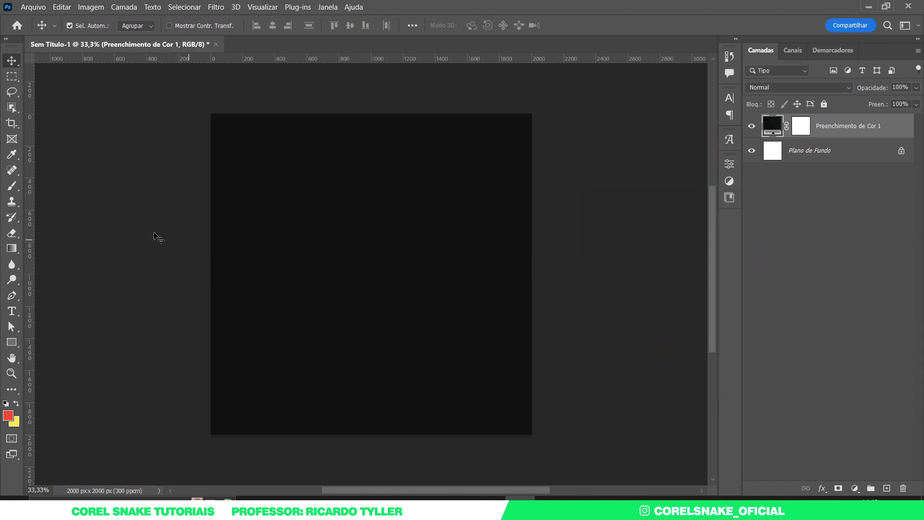
# - Place horizontal and vertical guides crossing at the canvas centre
pyautogui.moveTo(398, 59); pyautogui.dragTo(378, 274)
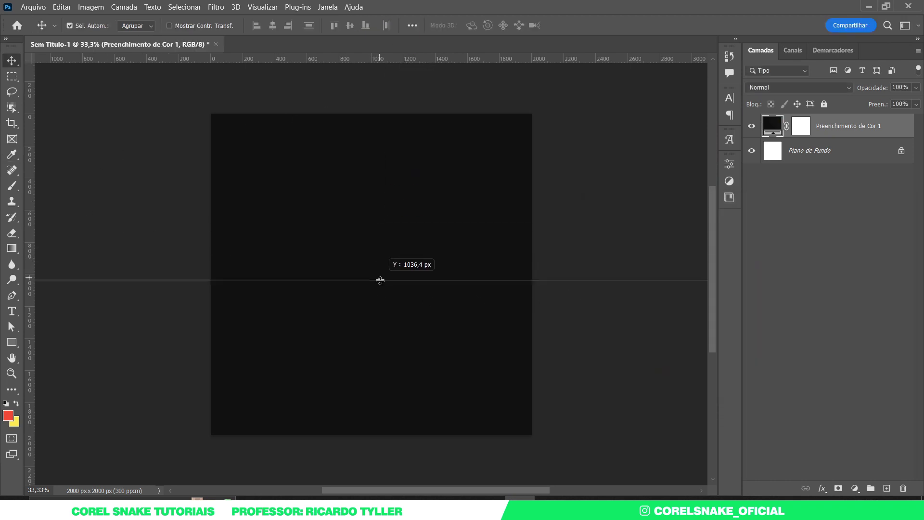
pyautogui.moveTo(29, 223); pyautogui.dragTo(373, 279)
pyautogui.click(545, 238)
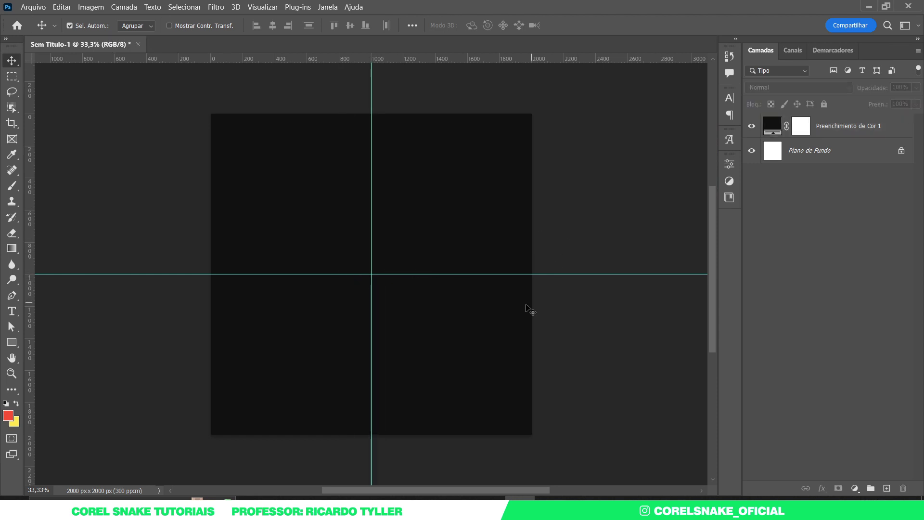
pyautogui.hotkey('ctrl', '0')
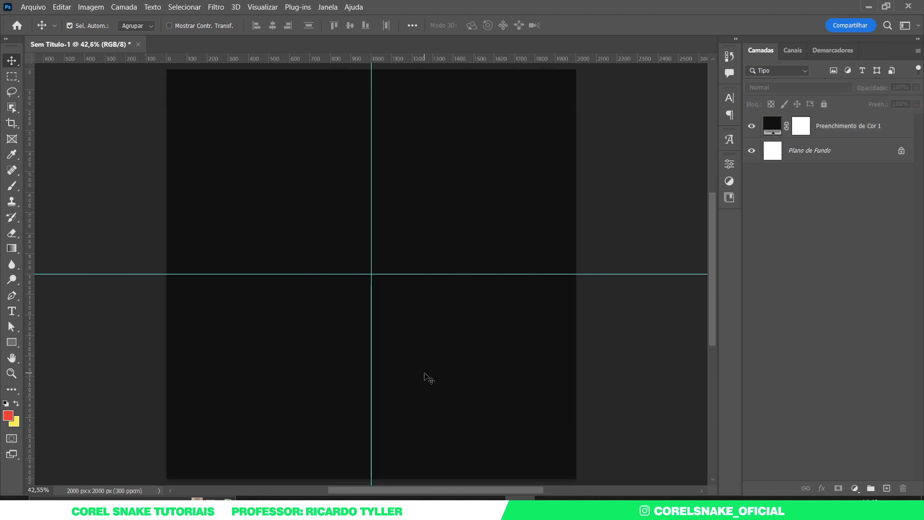
# - Delete the white Background layer, leaving only the dark fill
pyautogui.click(891, 157)
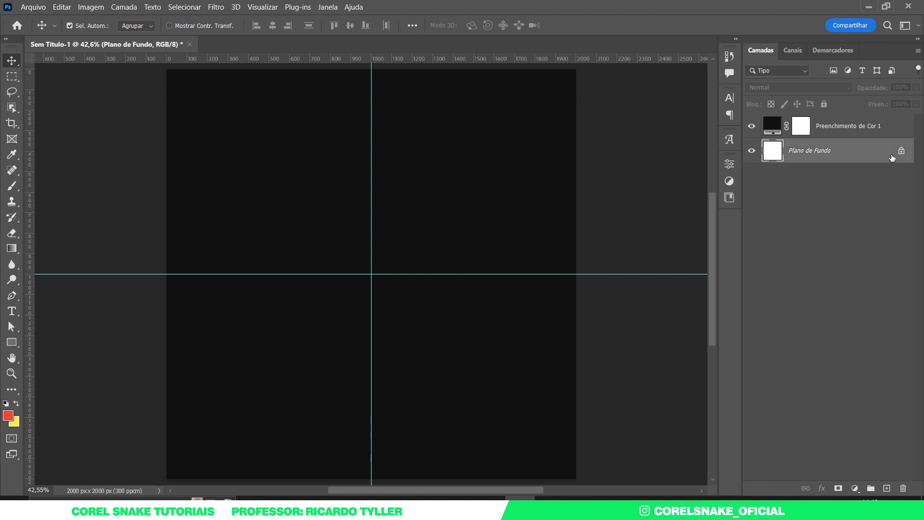
pyautogui.press('Delete')
pyautogui.click(642, 207)
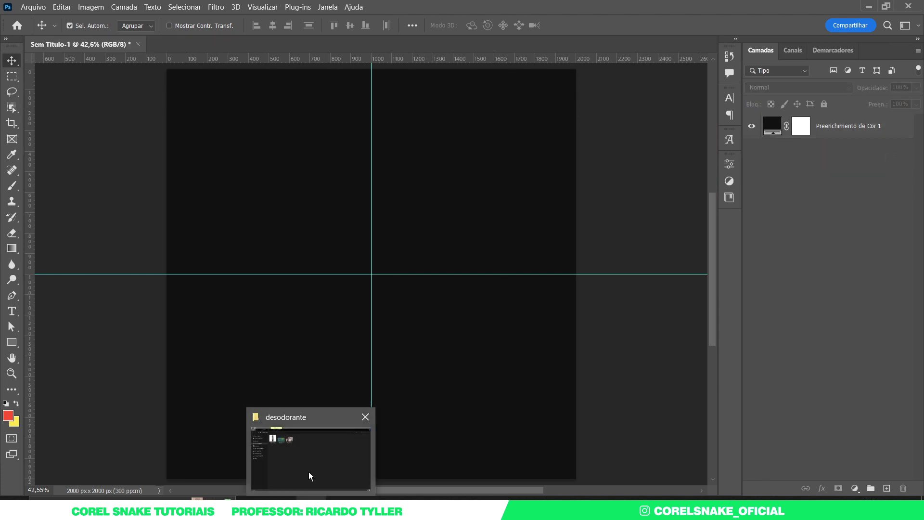
# - Place the Dove Men+Care deodorant photo centred on the canvas, scaled down slightly
pyautogui.click(308, 472)
pyautogui.moveTo(168, 116)
pyautogui.mouseDown()
pyautogui.moveTo(493, 461)
pyautogui.moveTo(440, 384)
pyautogui.mouseUp()
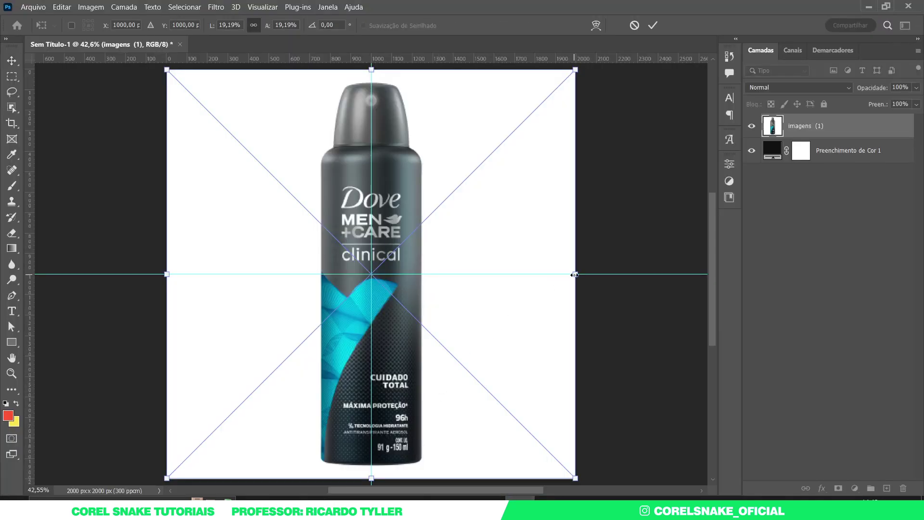
pyautogui.moveTo(575, 274); pyautogui.dragTo(566, 278)
pyautogui.press('Return')
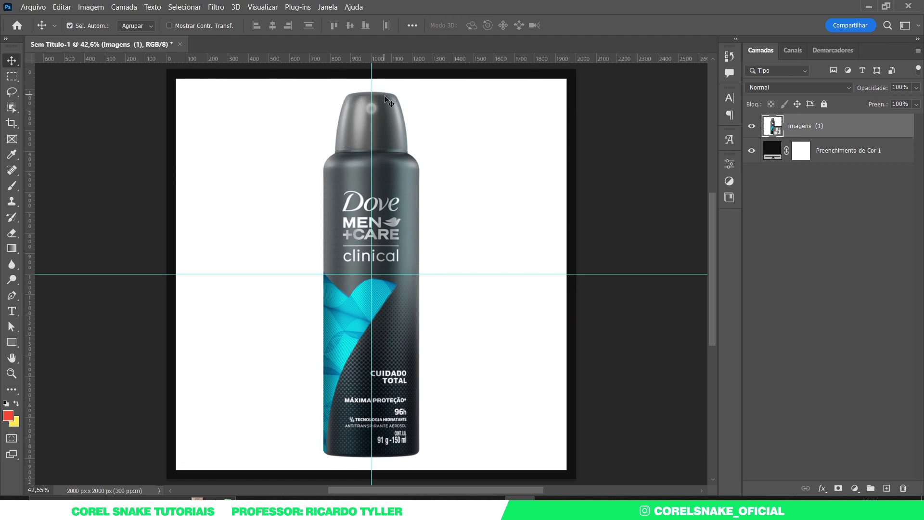
# - Box-select the bottle with Object Selection and add a layer mask hiding the white backdrop
pyautogui.click(13, 108)
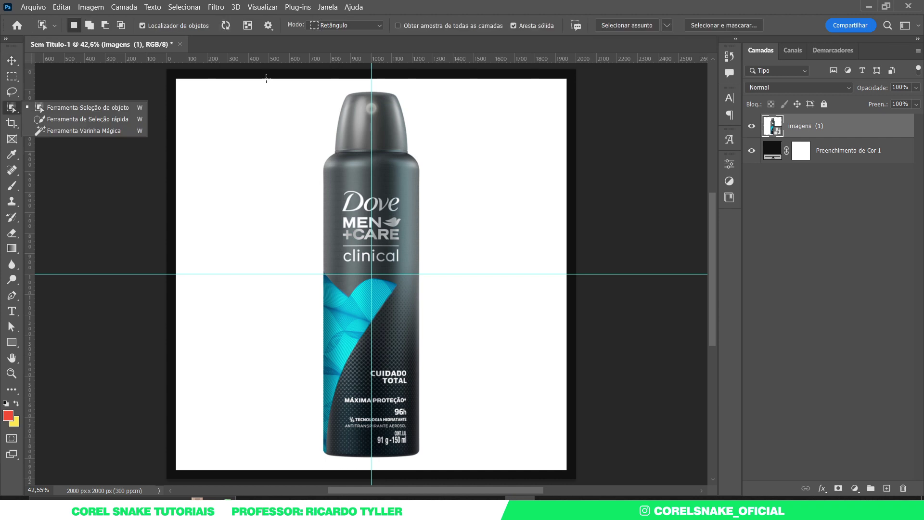
pyautogui.moveTo(267, 79)
pyautogui.mouseDown()
pyautogui.moveTo(467, 428)
pyautogui.moveTo(465, 463)
pyautogui.mouseUp()
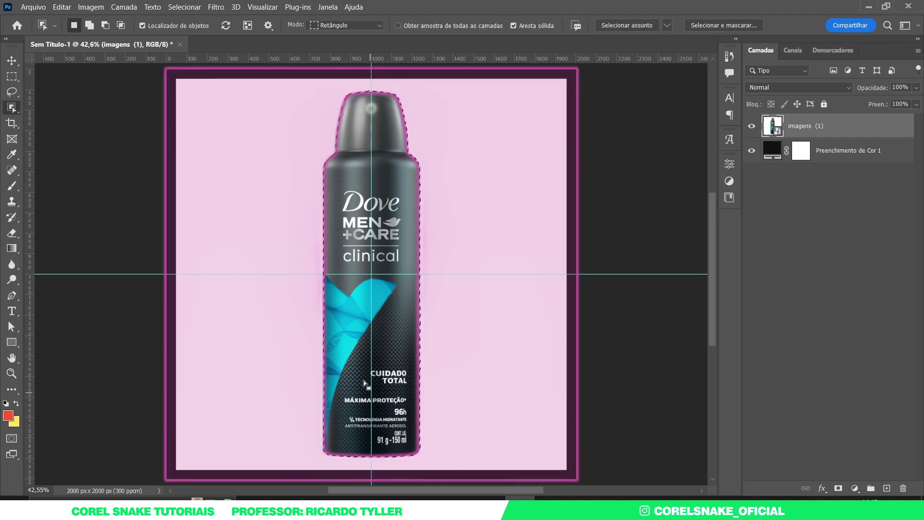
pyautogui.click(838, 489)
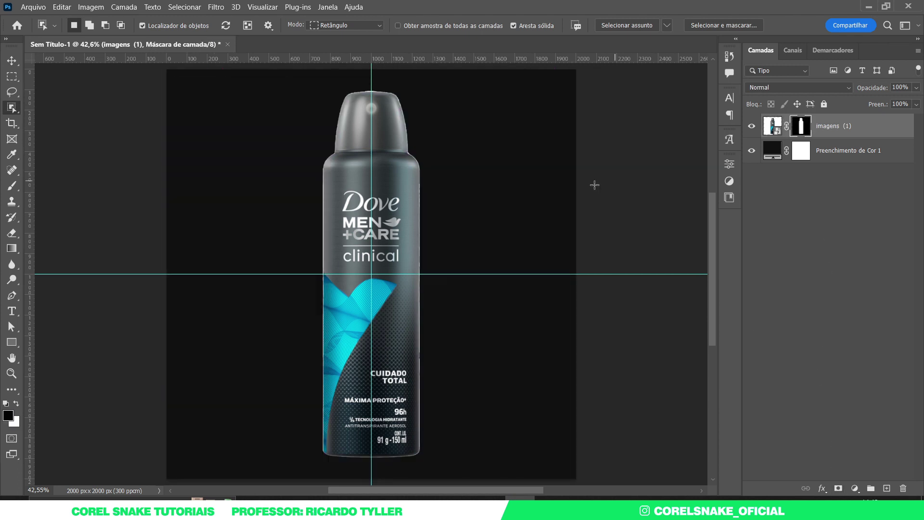
pyautogui.press('v')
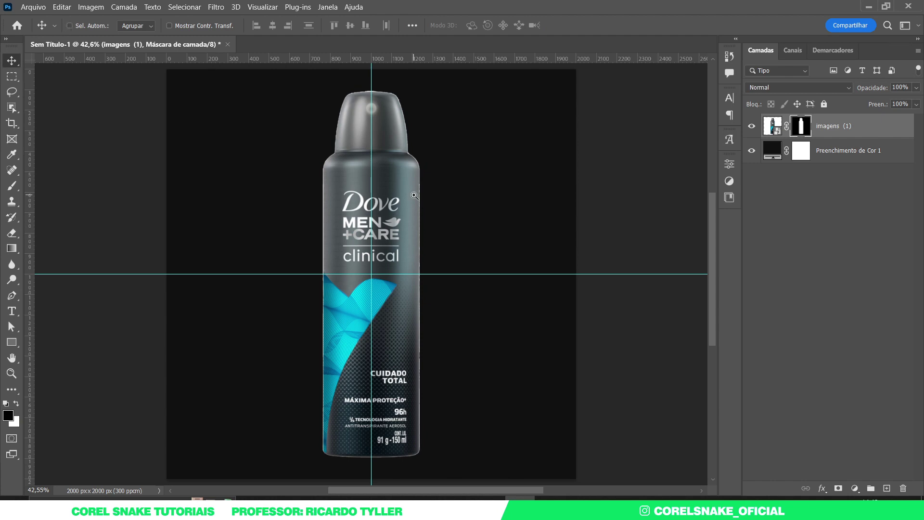
pyautogui.moveTo(414, 195); pyautogui.dragTo(491, 208)
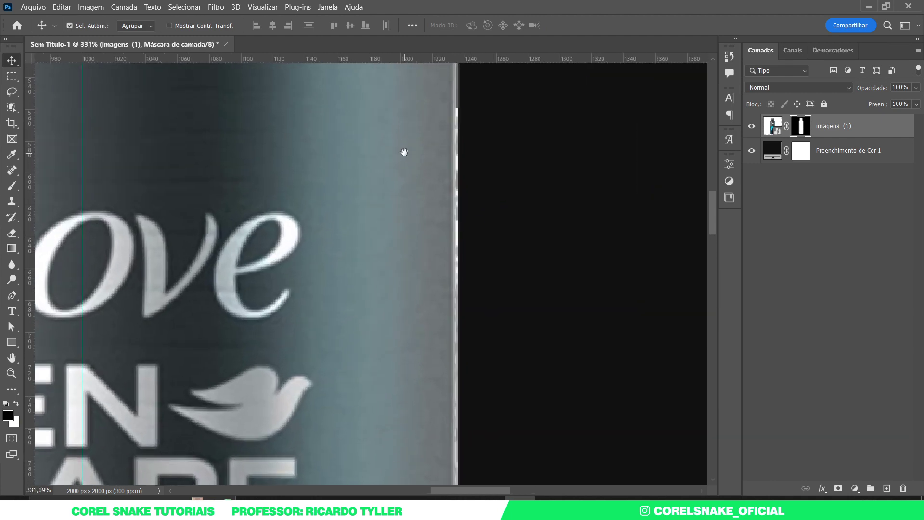
pyautogui.moveTo(404, 152); pyautogui.dragTo(430, 436)
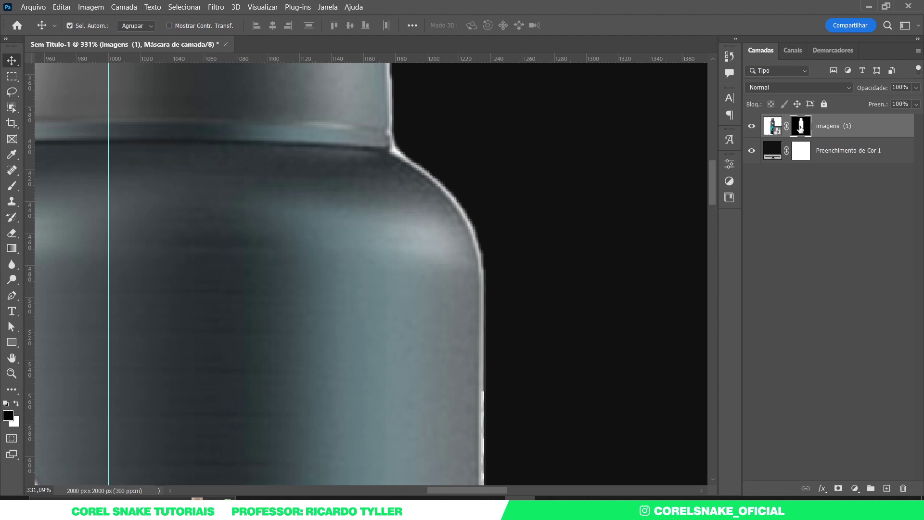
# - Refine the mask: Smooth 25, Feather 2.3 px, Contrast 34%, Shift Edge -52%
pyautogui.doubleClick(801, 128)
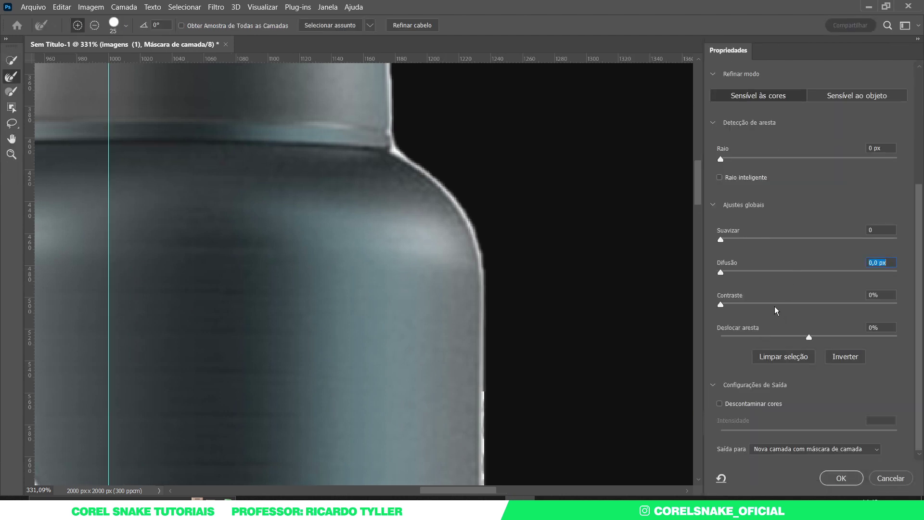
pyautogui.moveTo(727, 241); pyautogui.dragTo(765, 241)
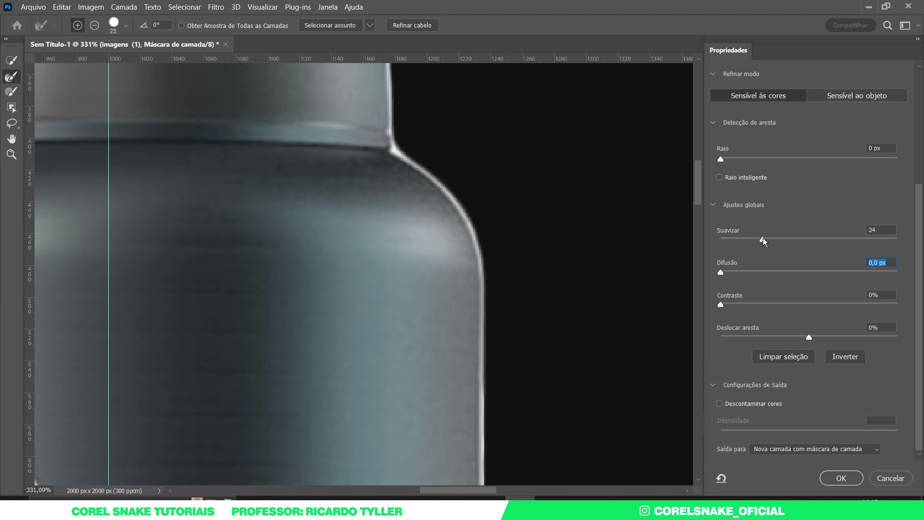
pyautogui.moveTo(722, 276); pyautogui.dragTo(742, 274)
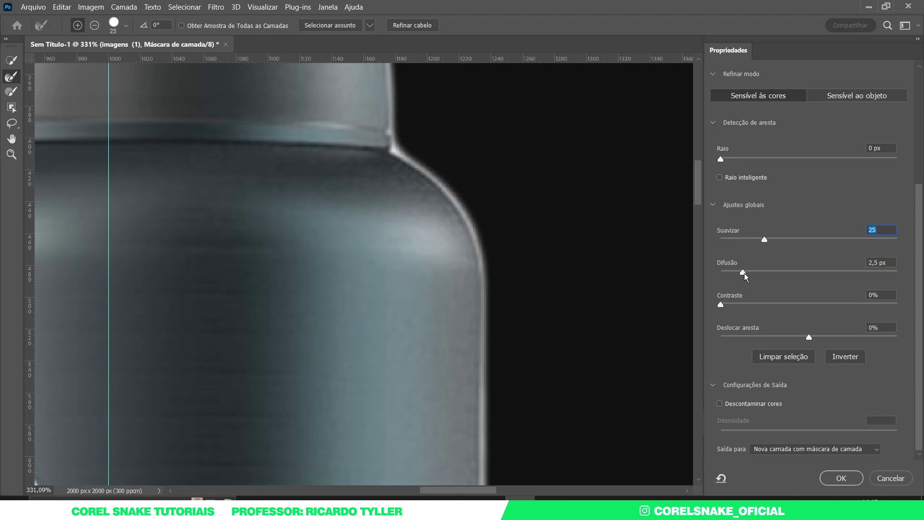
pyautogui.moveTo(809, 338); pyautogui.dragTo(762, 338)
pyautogui.moveTo(721, 305); pyautogui.dragTo(782, 312)
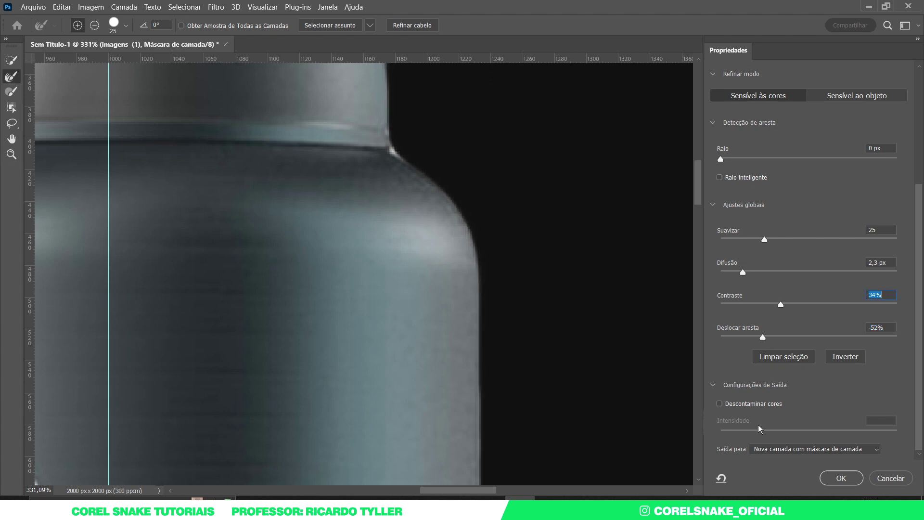
# - Output the refined mask as a new masked copy of the bottle layer
pyautogui.click(841, 478)
pyautogui.scroll(-5, 470, 200)
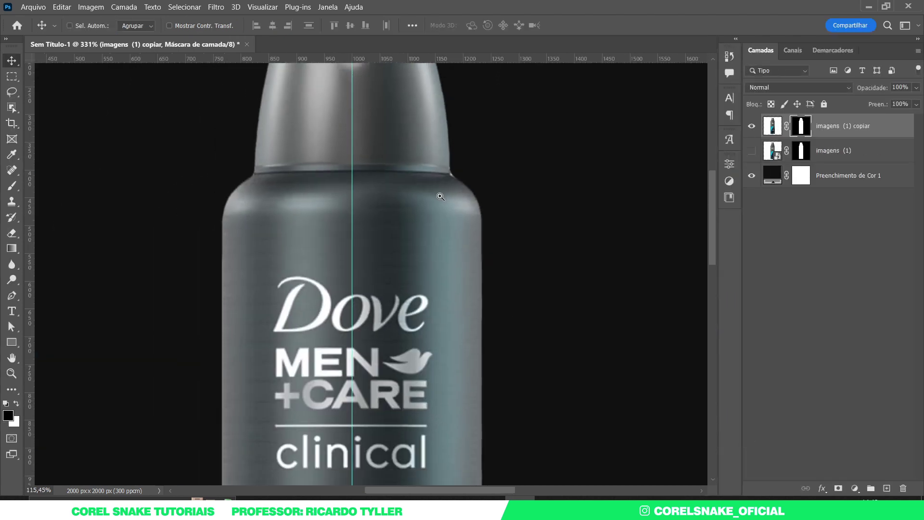
pyautogui.scroll(4, 452, 149)
pyautogui.scroll(2, 462, 342)
pyautogui.scroll(-1, 435, 342)
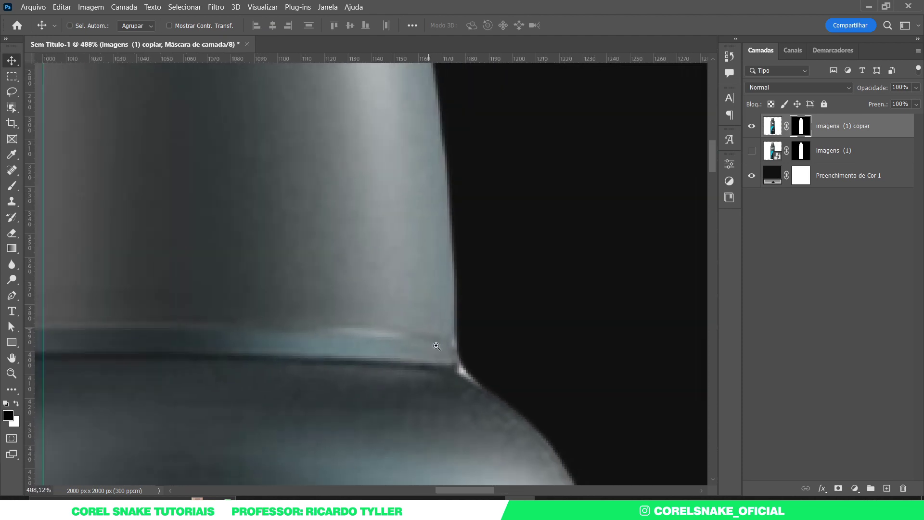
pyautogui.scroll(2, 482, 327)
pyautogui.scroll(1, 479, 326)
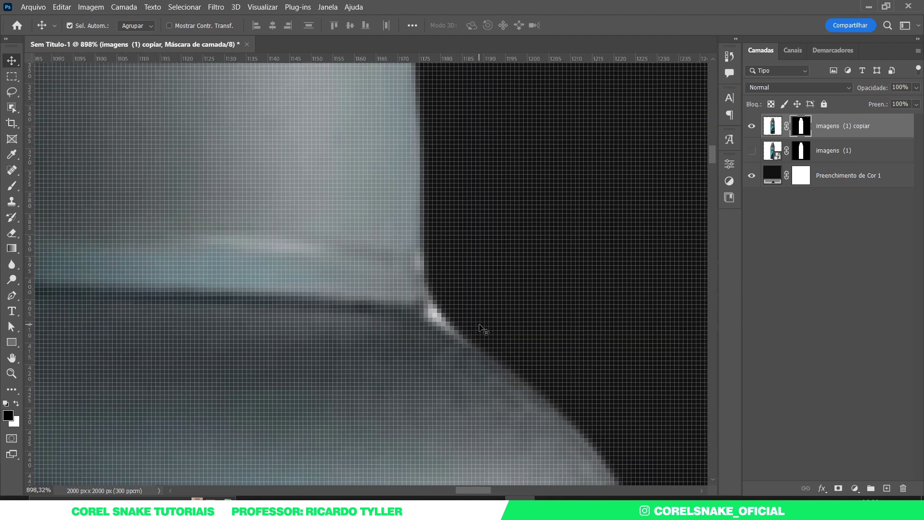
# - Paint black with a tiny brush on the mask to remove fringe along the cap's top edge
pyautogui.press('b')
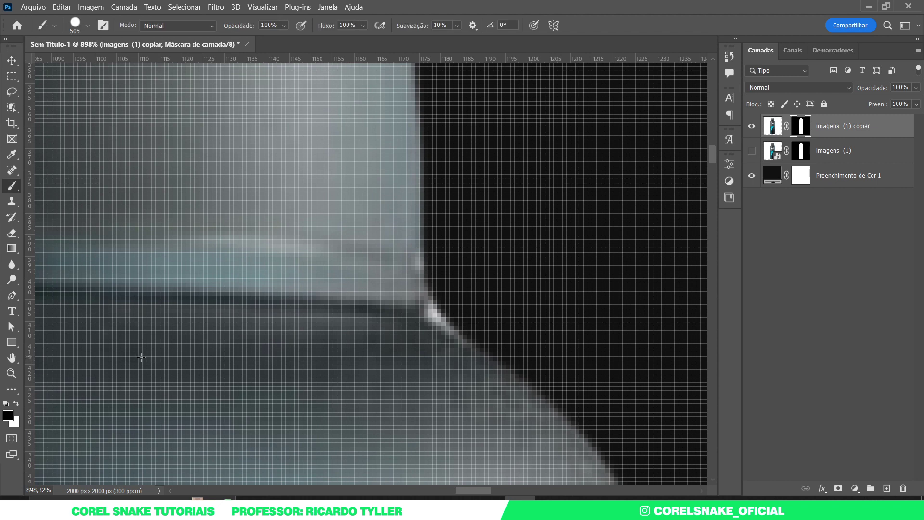
pyautogui.moveTo(435, 334); pyautogui.dragTo(144, 346)
pyautogui.scroll(-10, 441, 308)
pyautogui.moveTo(454, 306); pyautogui.dragTo(192, 356)
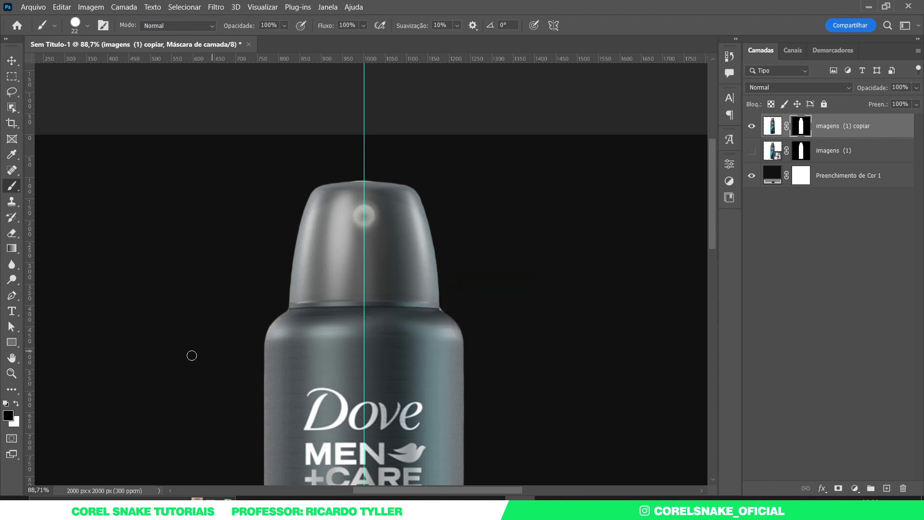
pyautogui.moveTo(438, 314); pyautogui.dragTo(549, 314)
pyautogui.moveTo(506, 227)
pyautogui.mouseDown()
pyautogui.moveTo(457, 227)
pyautogui.moveTo(483, 231)
pyautogui.moveTo(610, 314)
pyautogui.moveTo(482, 314)
pyautogui.mouseUp()
pyautogui.moveTo(366, 185)
pyautogui.mouseDown()
pyautogui.moveTo(444, 184)
pyautogui.moveTo(411, 270)
pyautogui.mouseUp()
pyautogui.moveTo(365, 192)
pyautogui.mouseDown()
pyautogui.moveTo(557, 190)
pyautogui.moveTo(334, 190)
pyautogui.moveTo(360, 191)
pyautogui.mouseUp()
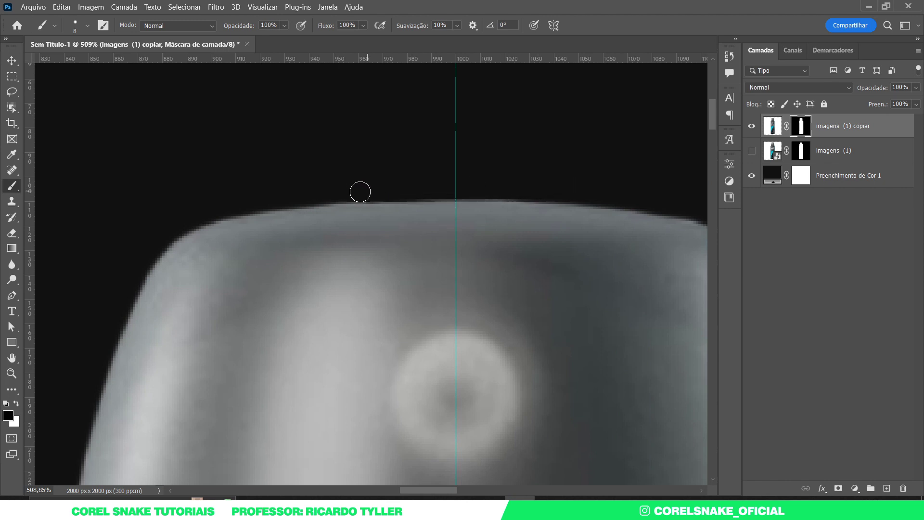
pyautogui.scroll(-10, 198, 166)
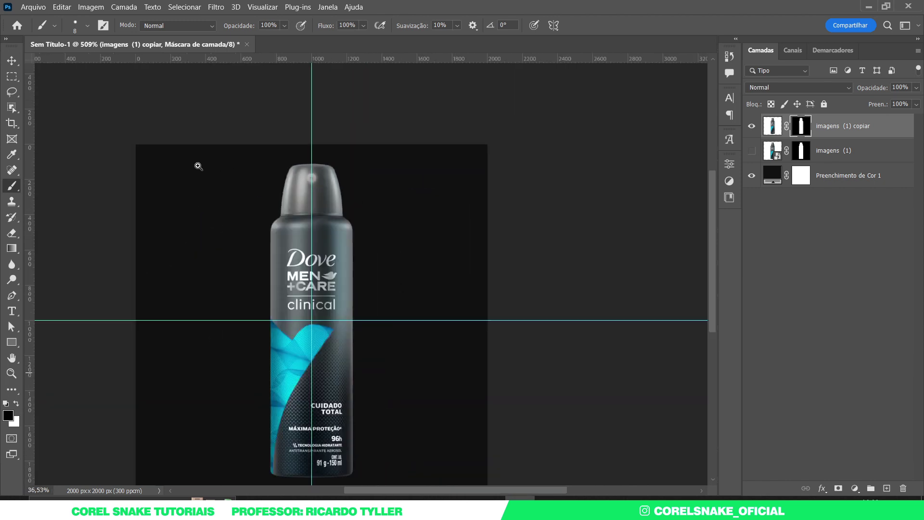
pyautogui.scroll(2, 280, 402)
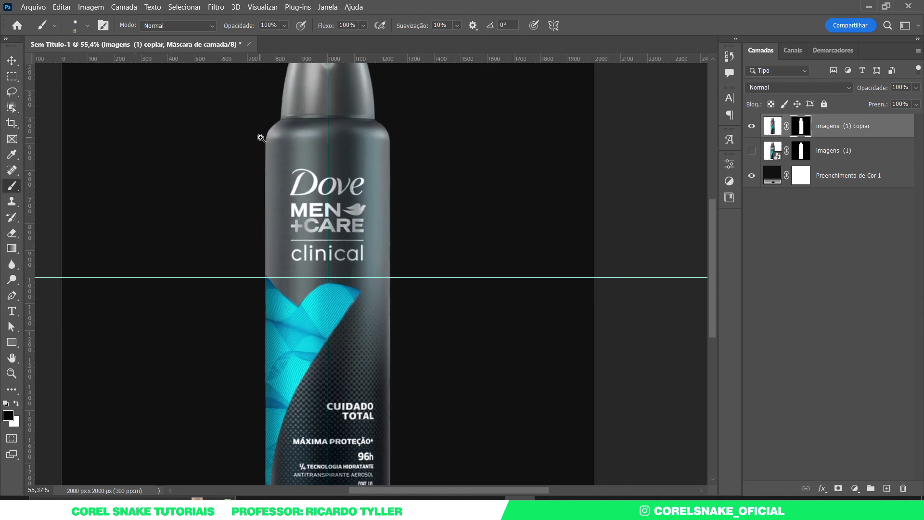
pyautogui.scroll(-1, 302, 136)
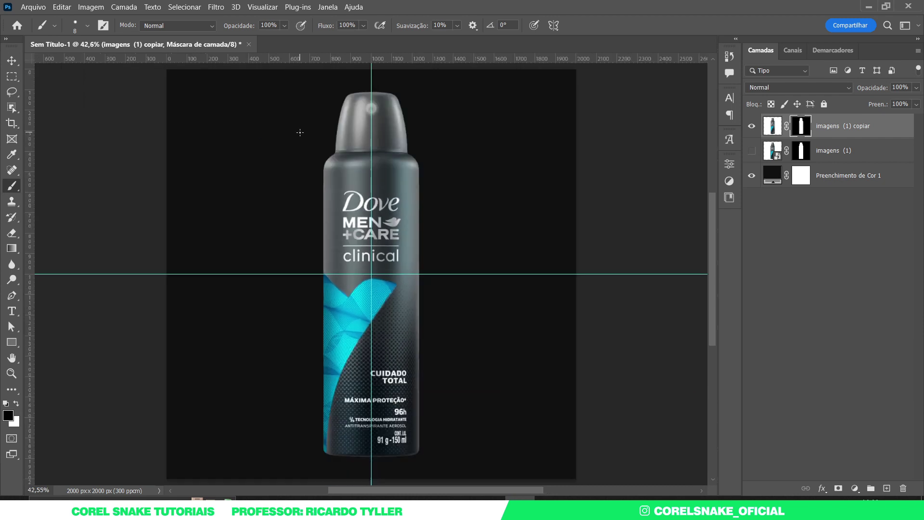
# - Convert the bottle copy layer to a smart object
pyautogui.click(13, 62)
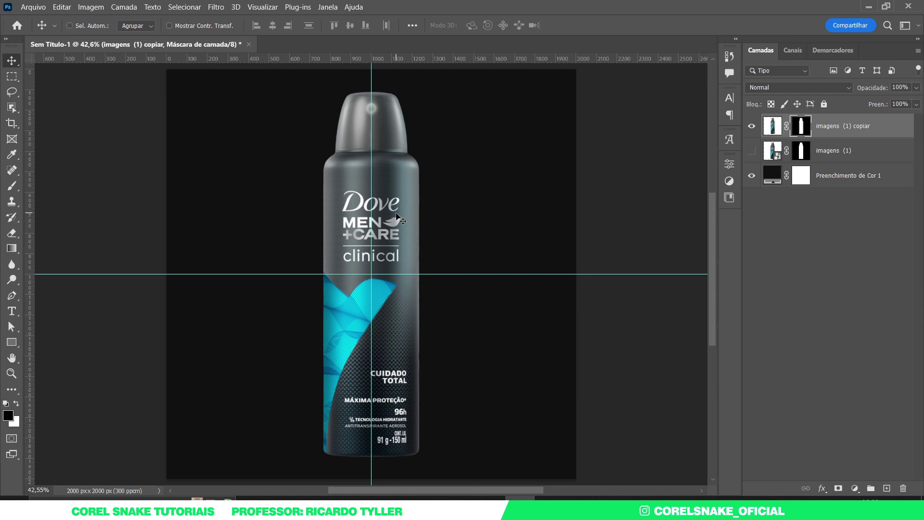
pyautogui.press('ctrl')
pyautogui.rightClick(832, 132)
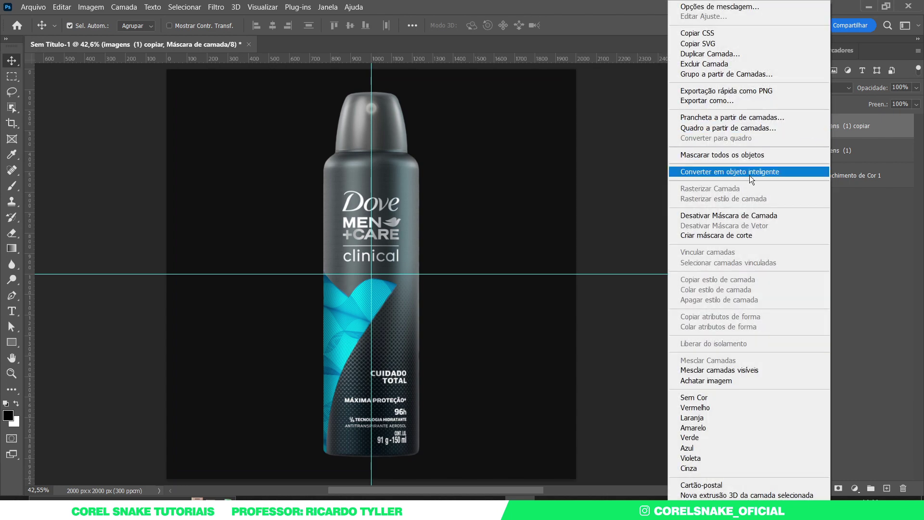
pyautogui.click(750, 172)
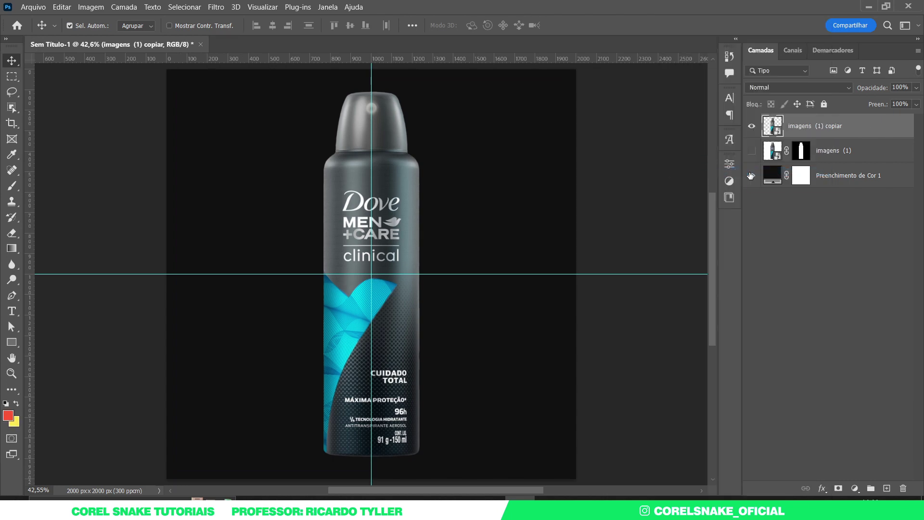
pyautogui.press('ctrl')
# - Apply Levels with white input 229 and midtone 0,79 as a smart filter
pyautogui.hotkey('ctrl', 'l')
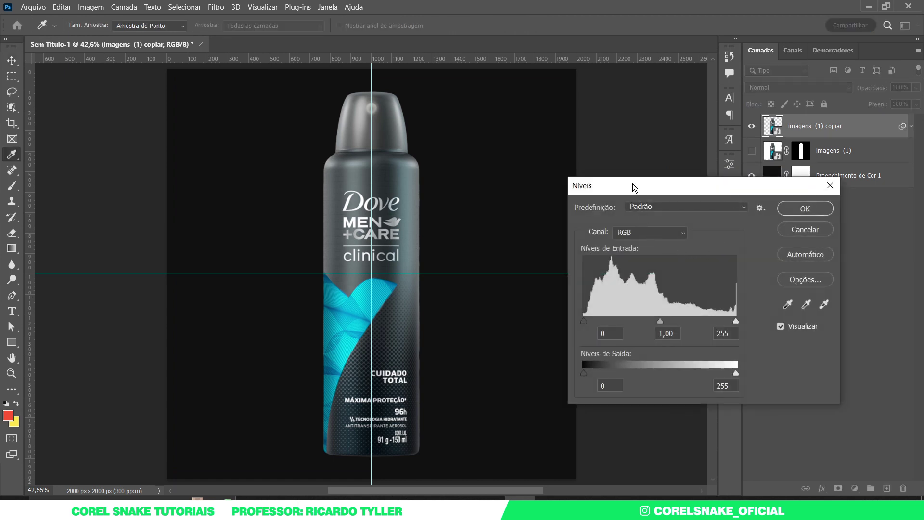
pyautogui.moveTo(662, 188); pyautogui.dragTo(608, 188)
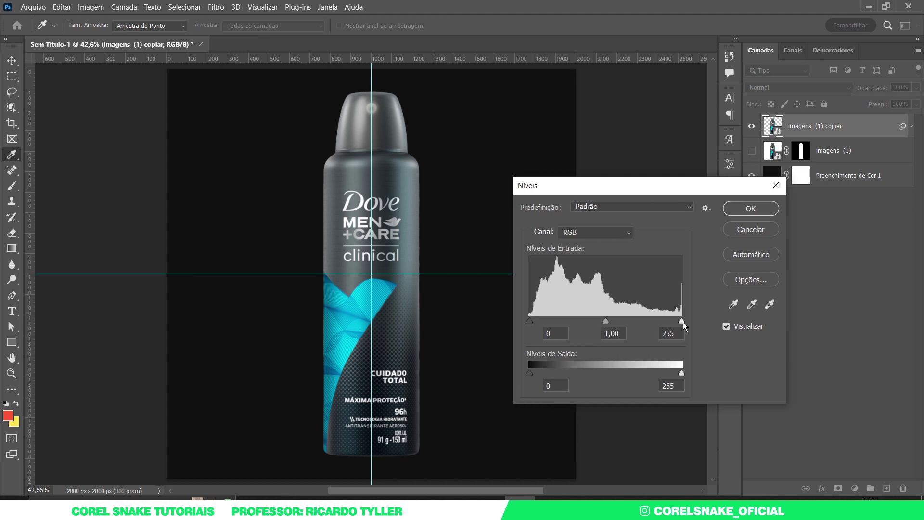
pyautogui.moveTo(682, 321); pyautogui.dragTo(662, 324)
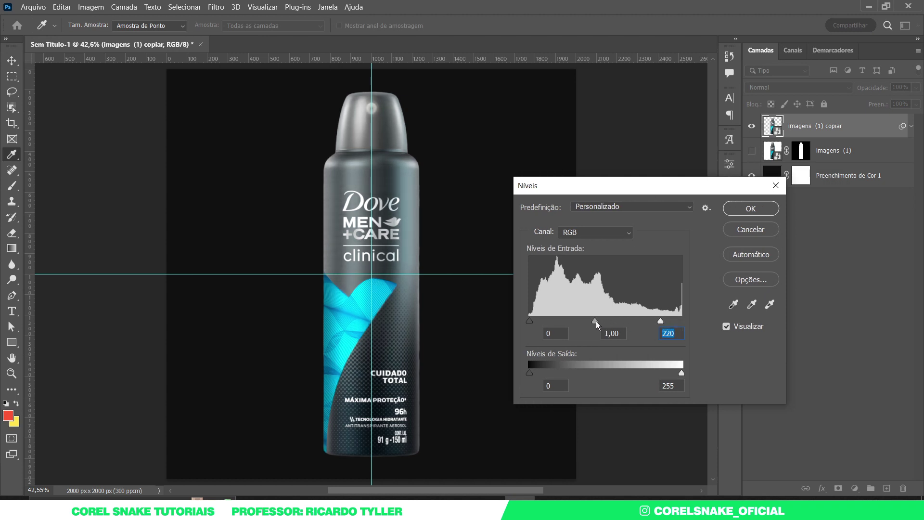
pyautogui.moveTo(596, 322); pyautogui.dragTo(667, 320)
pyautogui.click(667, 319)
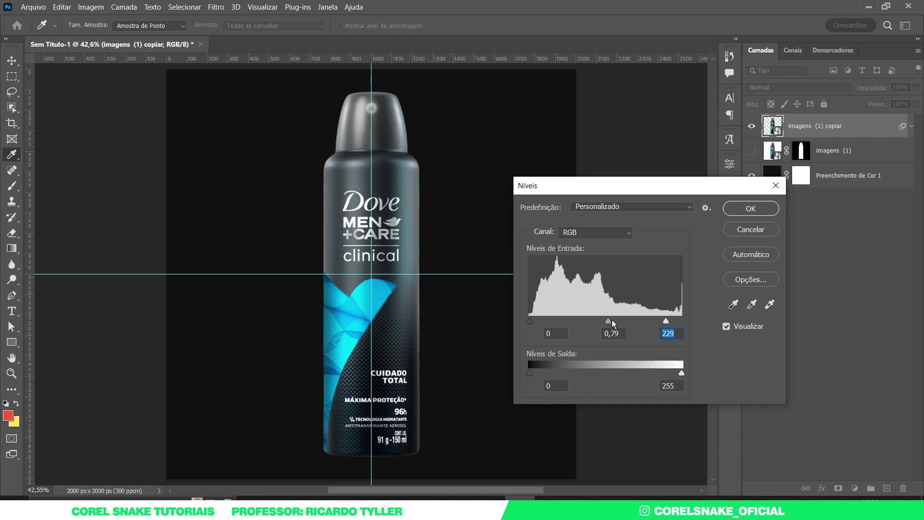
pyautogui.click(766, 210)
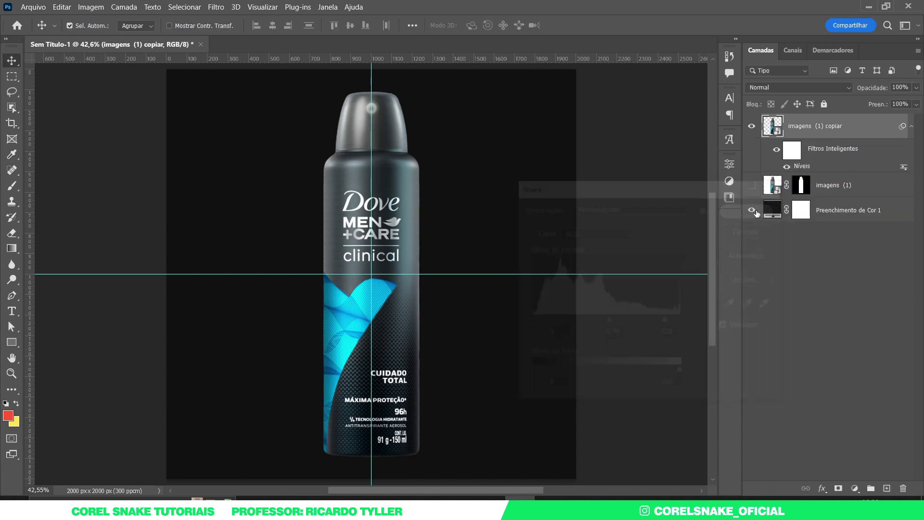
# - Rotate the bottle about 26°, scale it to about 104% and move it right
pyautogui.hotkey('ctrl', 't')
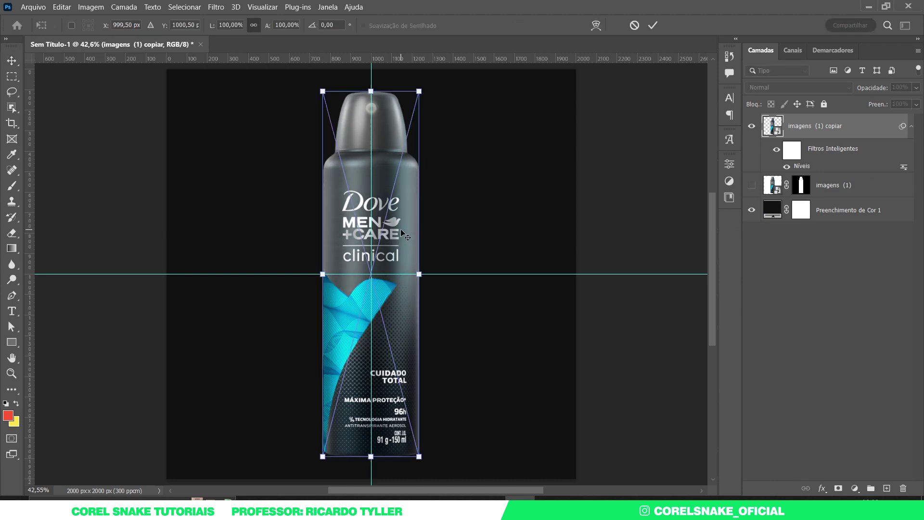
pyautogui.moveTo(455, 126); pyautogui.dragTo(472, 203)
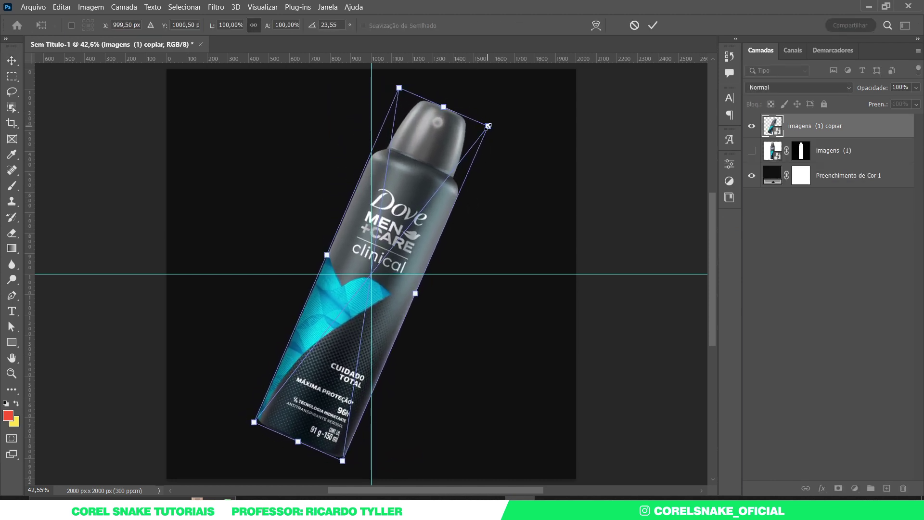
pyautogui.moveTo(496, 132); pyautogui.dragTo(530, 135)
pyautogui.moveTo(439, 175); pyautogui.dragTo(505, 184)
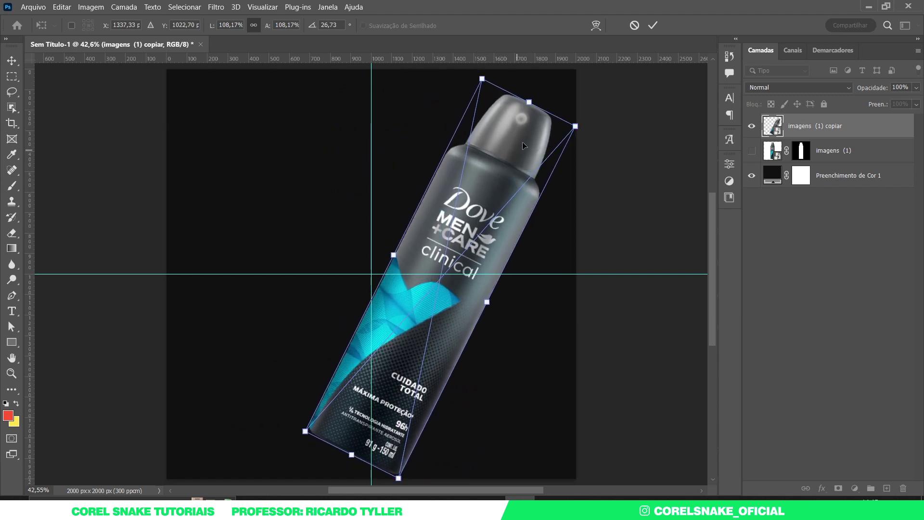
pyautogui.moveTo(575, 127); pyautogui.dragTo(570, 132)
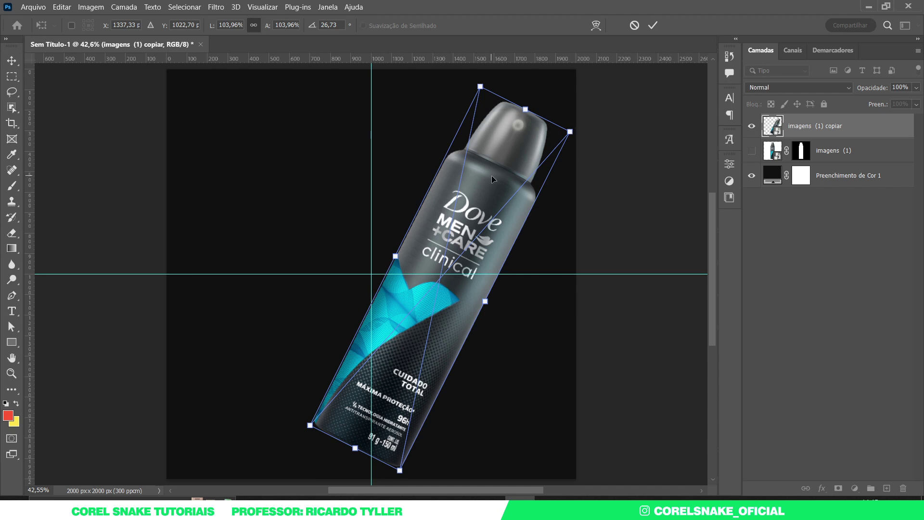
pyautogui.moveTo(492, 179); pyautogui.dragTo(497, 182)
pyautogui.press('Return')
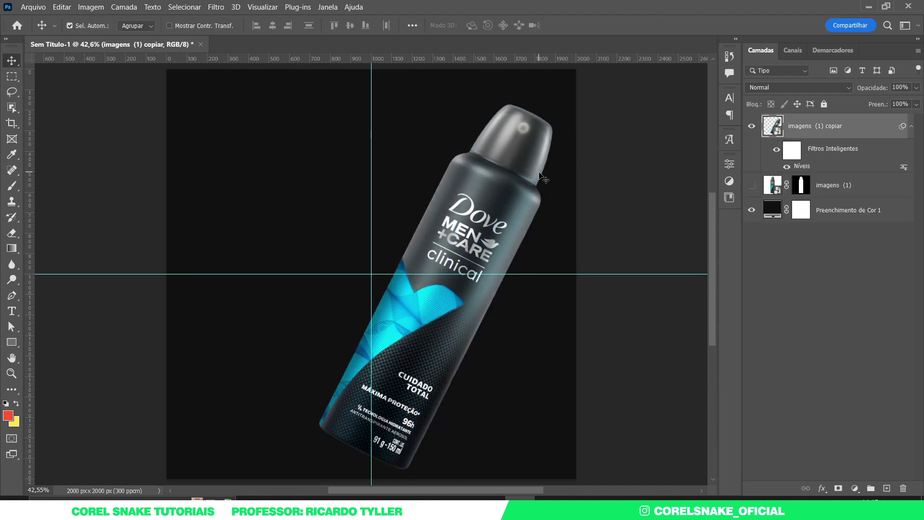
# - Reduce the bottle's tilt slightly with another Free Transform
pyautogui.hotkey('ctrl', 't')
pyautogui.moveTo(625, 141); pyautogui.dragTo(622, 123)
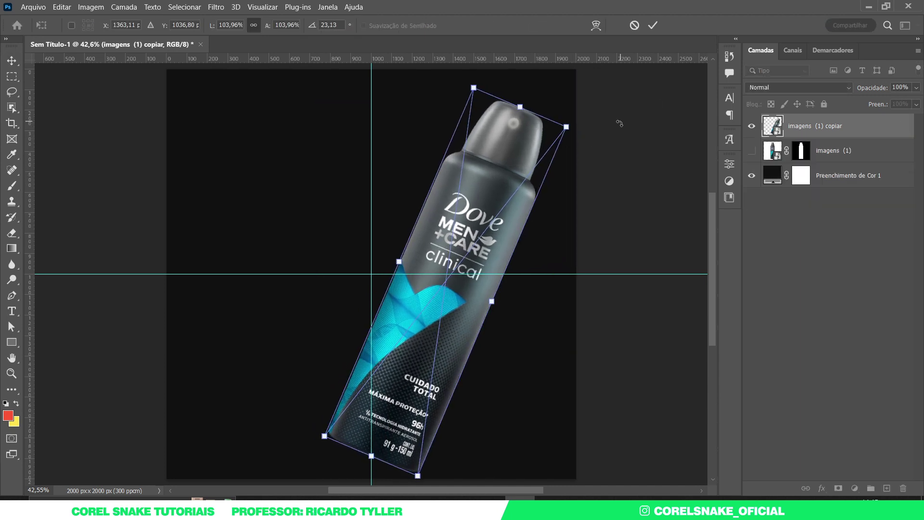
pyautogui.press('Return')
pyautogui.scroll(-2, 506, 166)
pyautogui.scroll(-1, 501, 169)
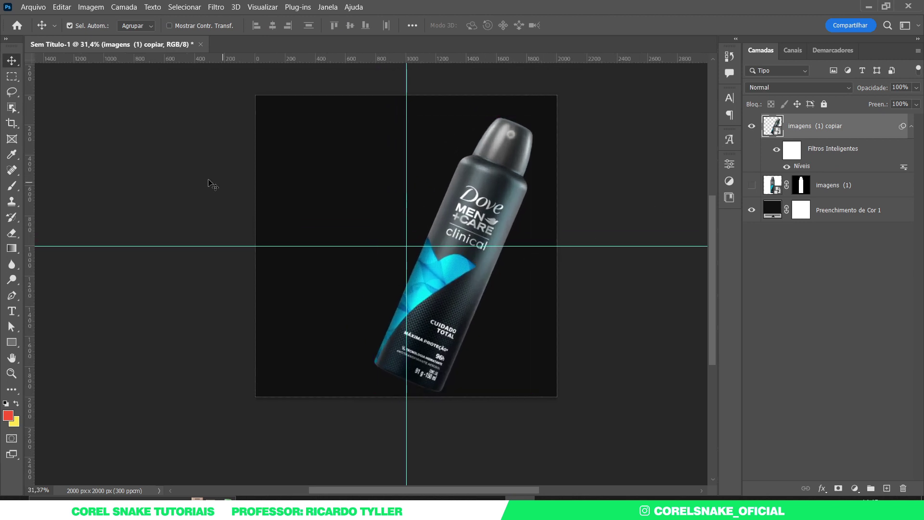
# - Draw a tall rectangle over the bottle area and move its layer below the bottle
pyautogui.click(12, 342)
pyautogui.moveTo(385, 87); pyautogui.dragTo(531, 395)
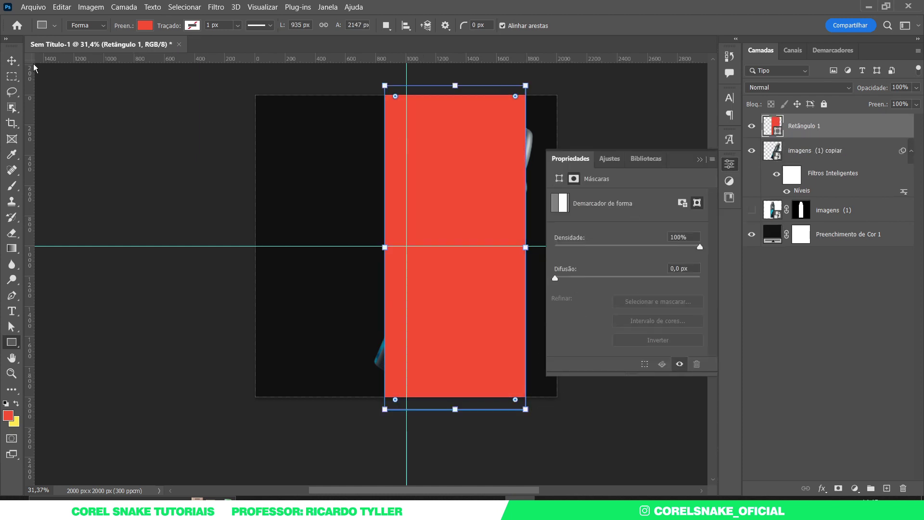
pyautogui.click(14, 62)
pyautogui.click(728, 164)
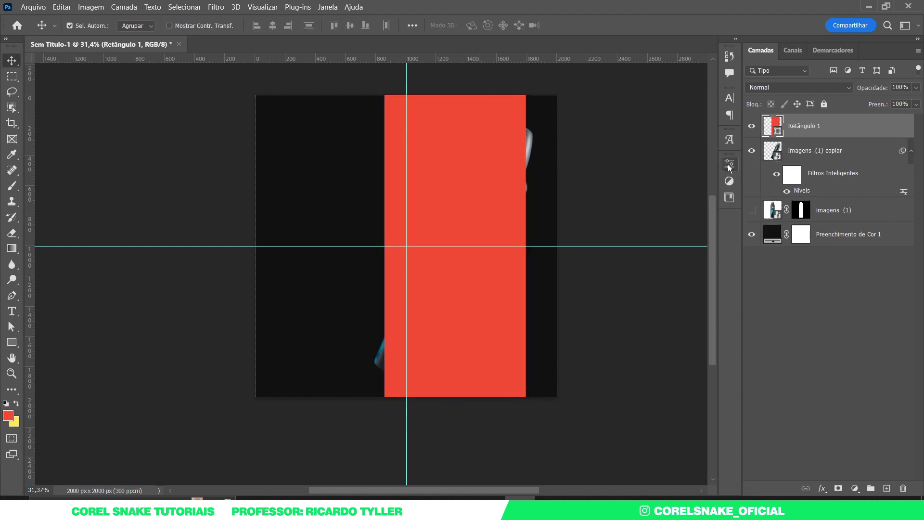
pyautogui.click(752, 126)
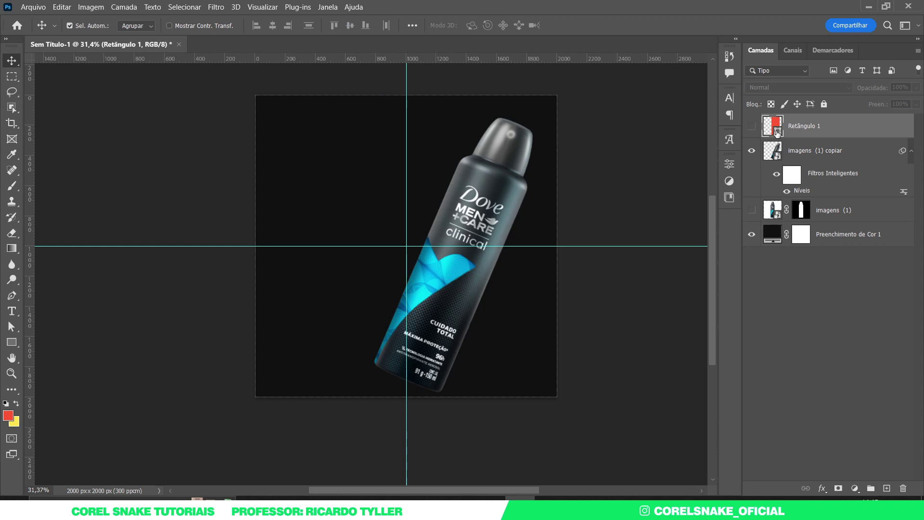
pyautogui.click(752, 126)
pyautogui.moveTo(774, 131); pyautogui.dragTo(777, 195)
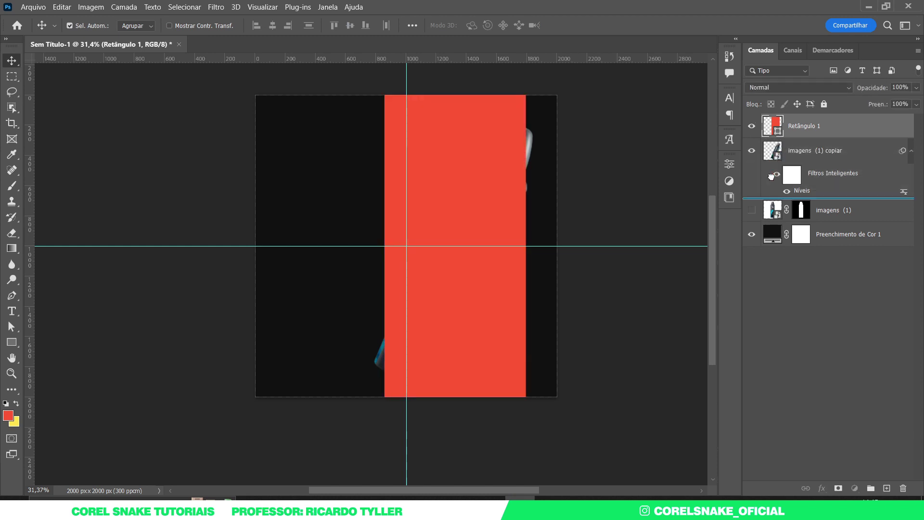
# - Recolour the rectangle with the can label's cyan sampled by eyedropper
pyautogui.doubleClick(776, 187)
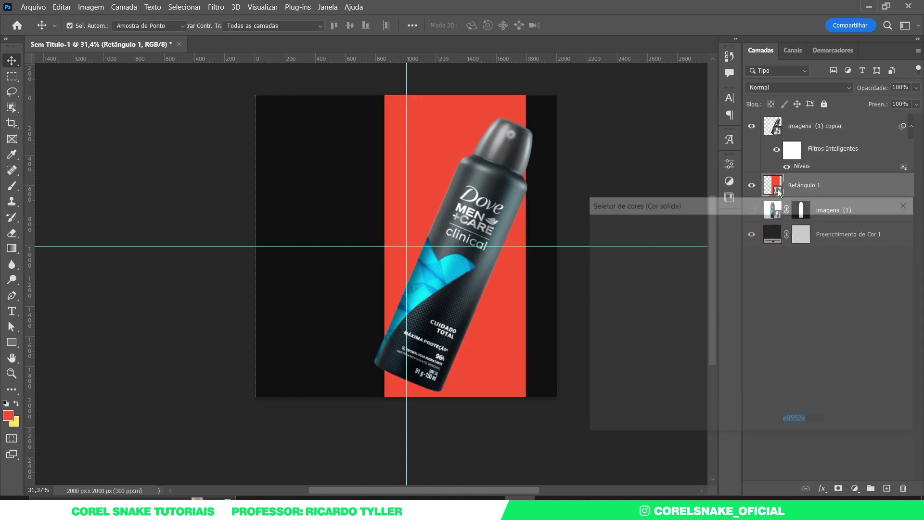
pyautogui.click(456, 266)
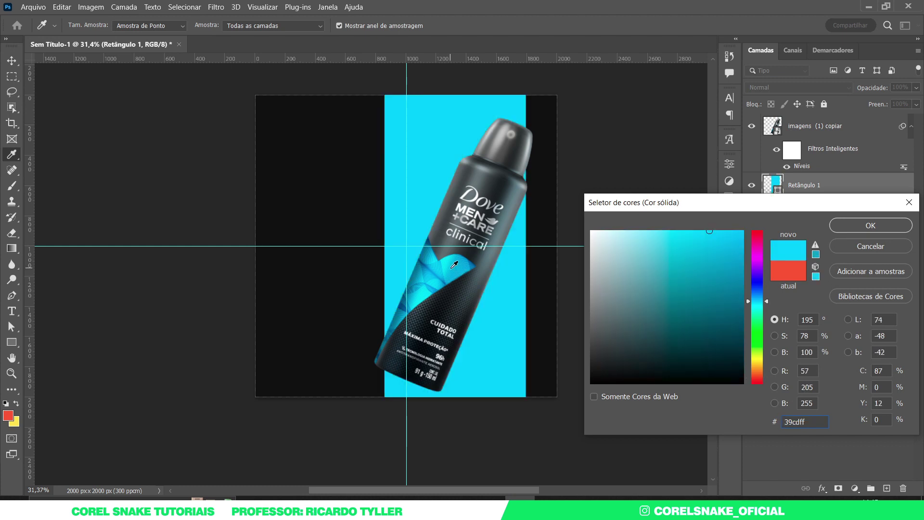
pyautogui.click(838, 225)
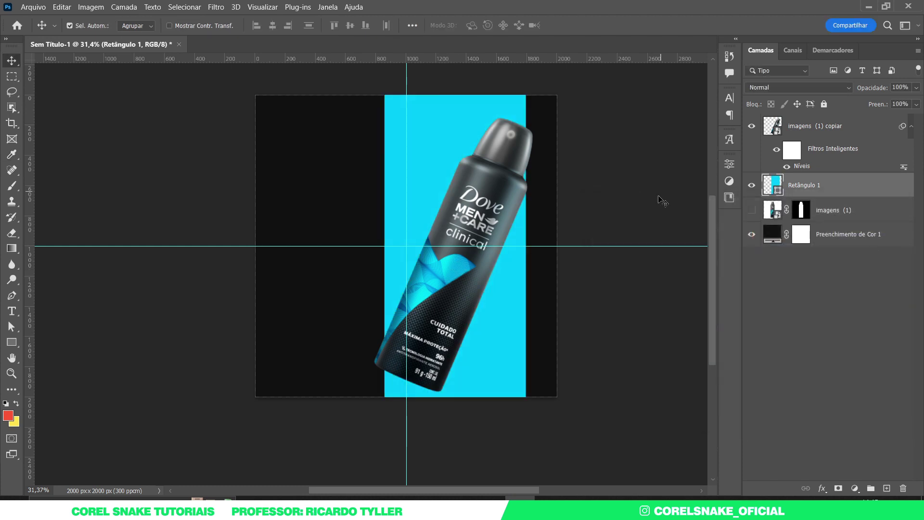
# - Rotate, stretch and move the cyan rectangle into a diagonal band on the right
pyautogui.hotkey('ctrl', 't')
pyautogui.moveTo(588, 71)
pyautogui.mouseDown()
pyautogui.moveTo(593, 190)
pyautogui.moveTo(584, 213)
pyautogui.mouseUp()
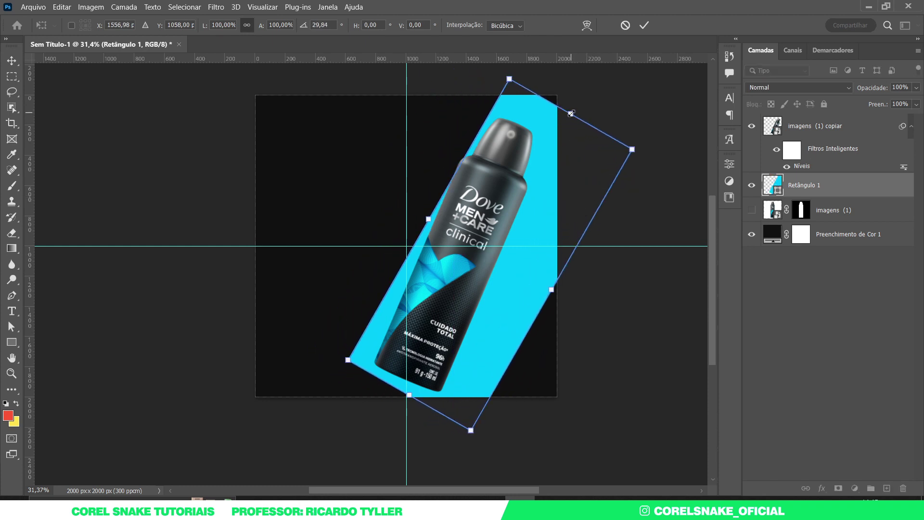
pyautogui.moveTo(570, 113); pyautogui.dragTo(581, 95)
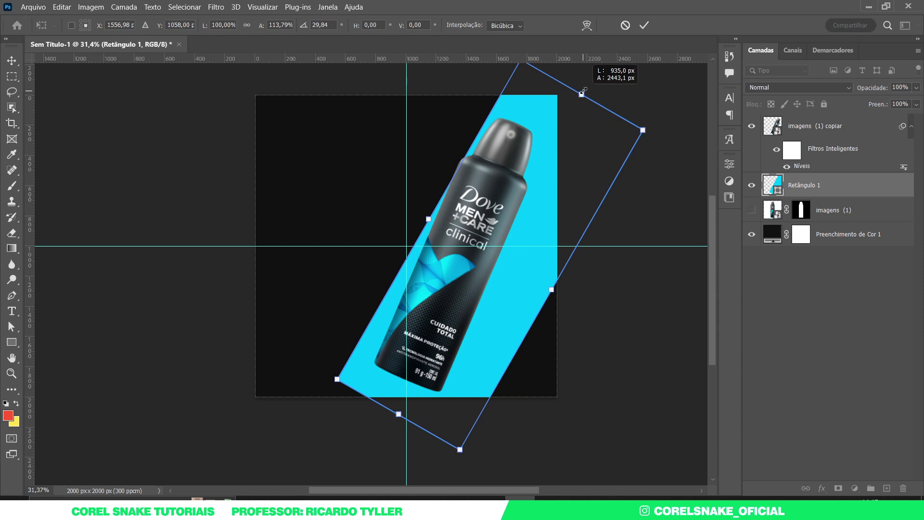
pyautogui.moveTo(550, 208); pyautogui.dragTo(568, 225)
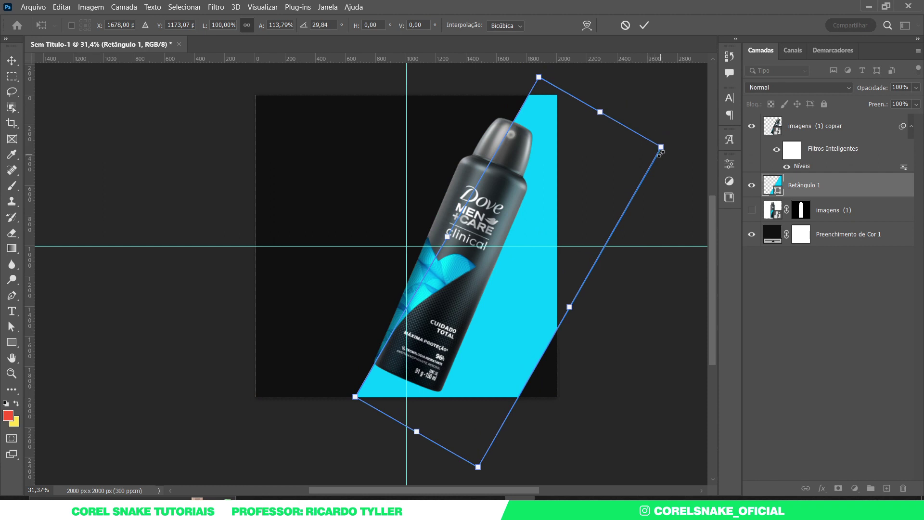
pyautogui.moveTo(661, 153)
pyautogui.mouseDown()
pyautogui.moveTo(669, 146)
pyautogui.moveTo(678, 160)
pyautogui.mouseUp()
pyautogui.press('Return')
# - Adjust the bottle's tilt and shift it slightly left over the band
pyautogui.keyDown('ctrl'); pyautogui.click(503, 188); pyautogui.keyUp('ctrl')
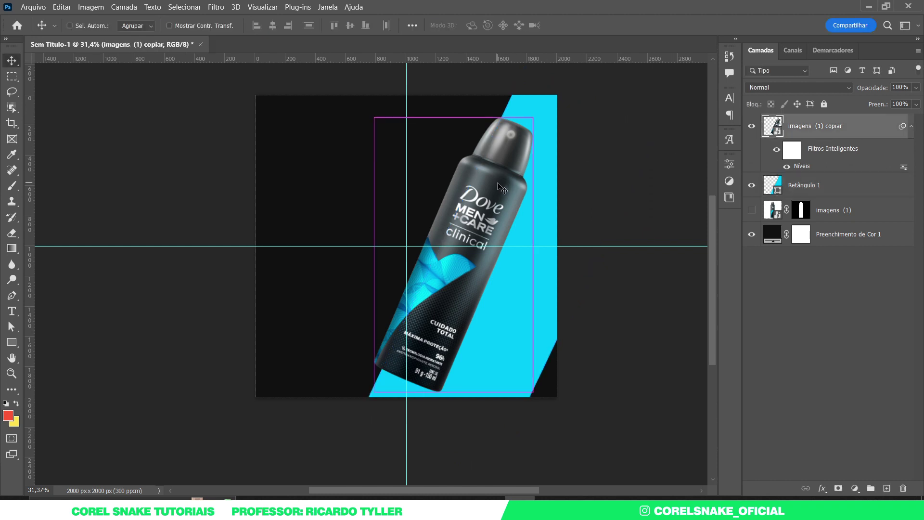
pyautogui.hotkey('ctrl', 't')
pyautogui.moveTo(604, 145); pyautogui.dragTo(608, 155)
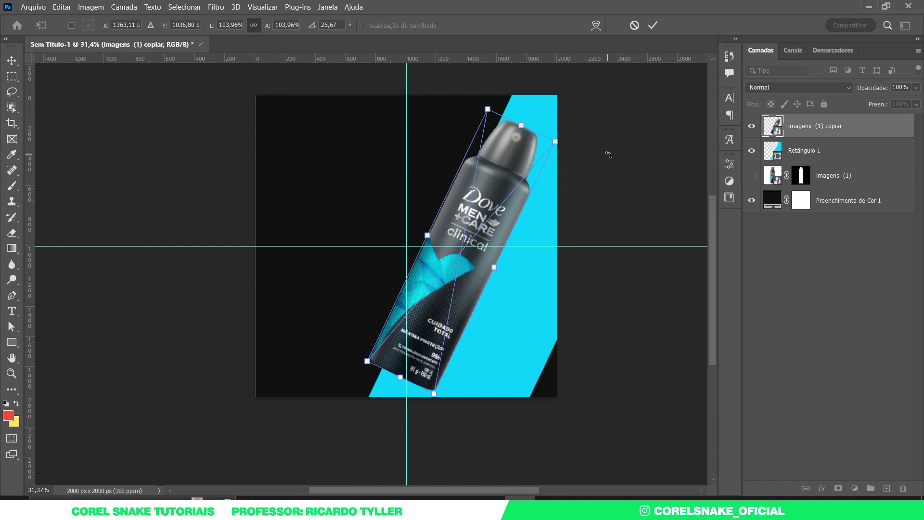
pyautogui.press('Return')
pyautogui.moveTo(502, 208); pyautogui.dragTo(485, 210)
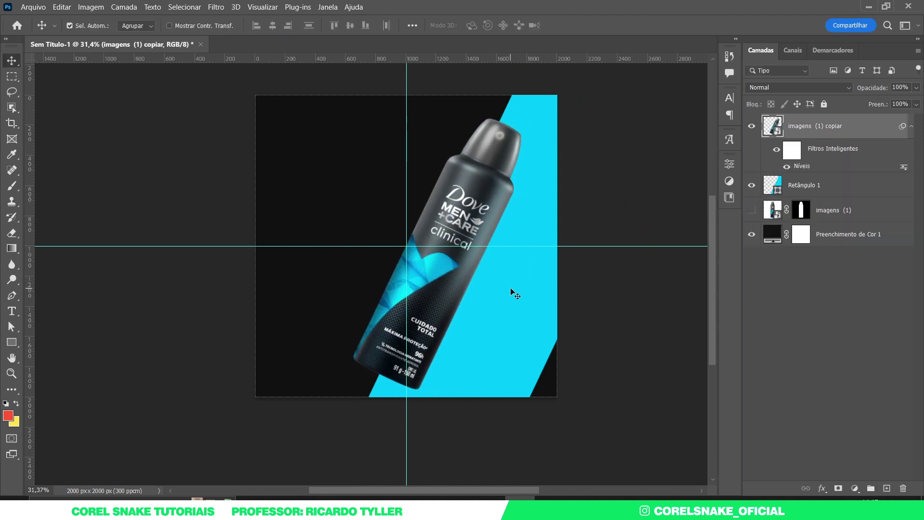
pyautogui.click(525, 308)
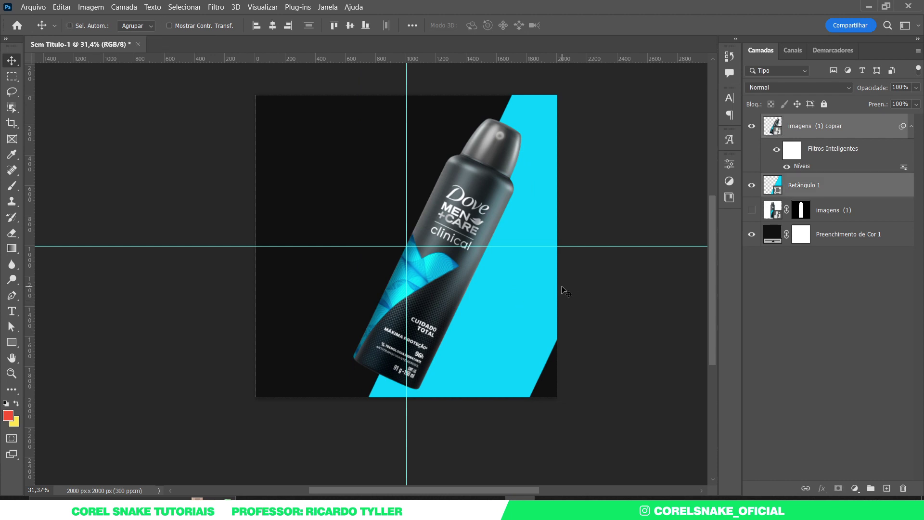
# - Fine-tune the can's angle, size and position with Free Transform
pyautogui.hotkey('ctrl', 't')
pyautogui.moveTo(689, 317); pyautogui.dragTo(683, 304)
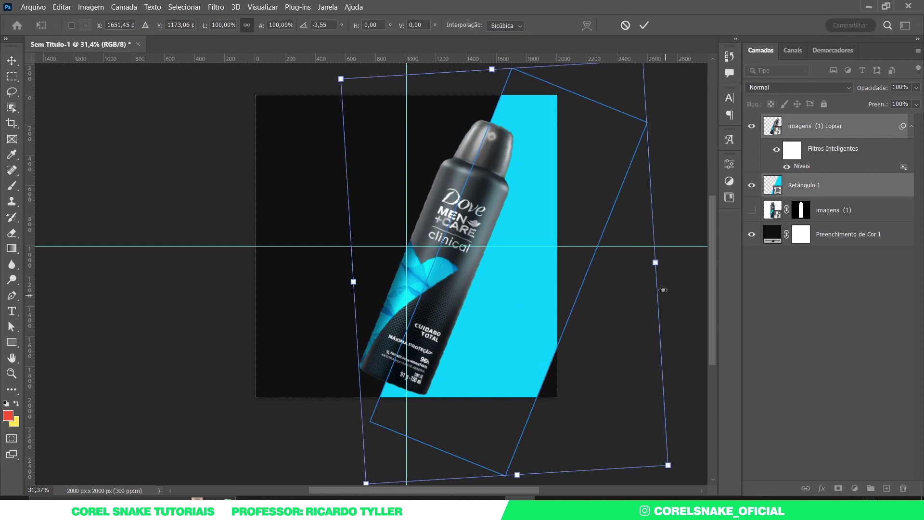
pyautogui.moveTo(655, 262); pyautogui.dragTo(665, 262)
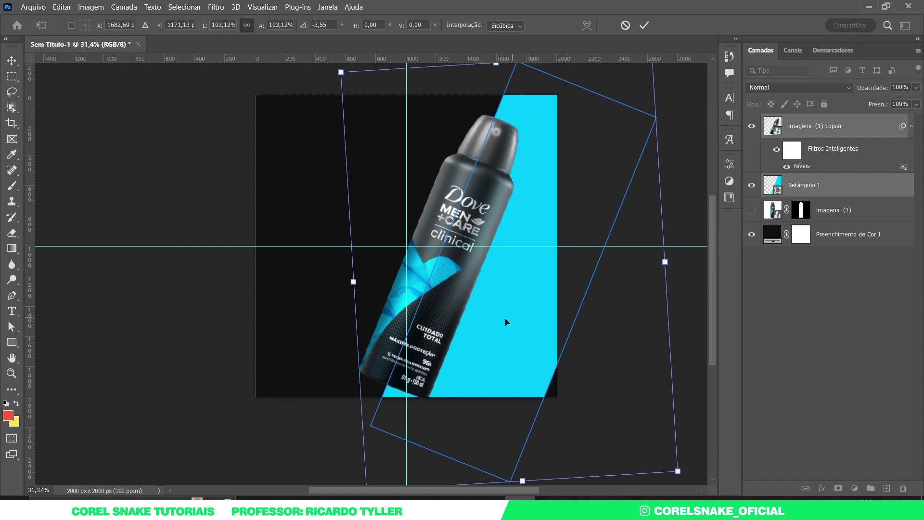
pyautogui.moveTo(504, 319); pyautogui.dragTo(506, 314)
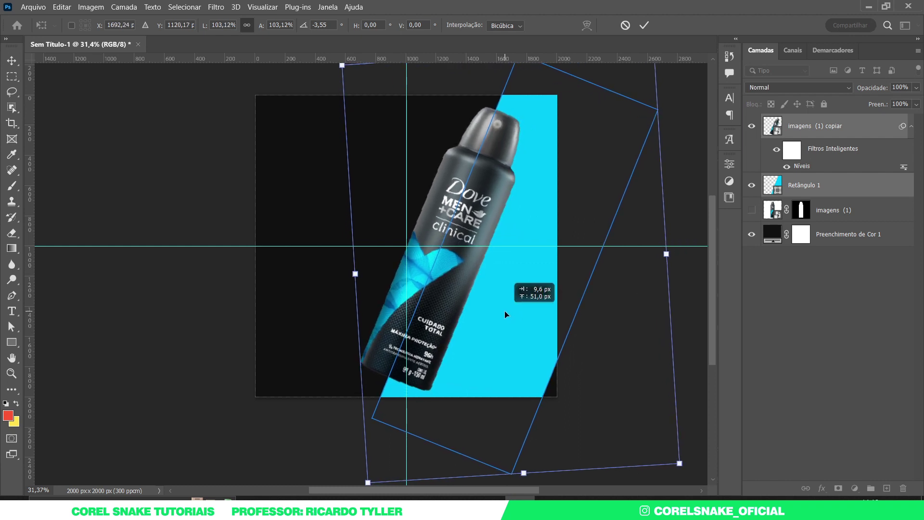
pyautogui.moveTo(668, 254); pyautogui.dragTo(658, 257)
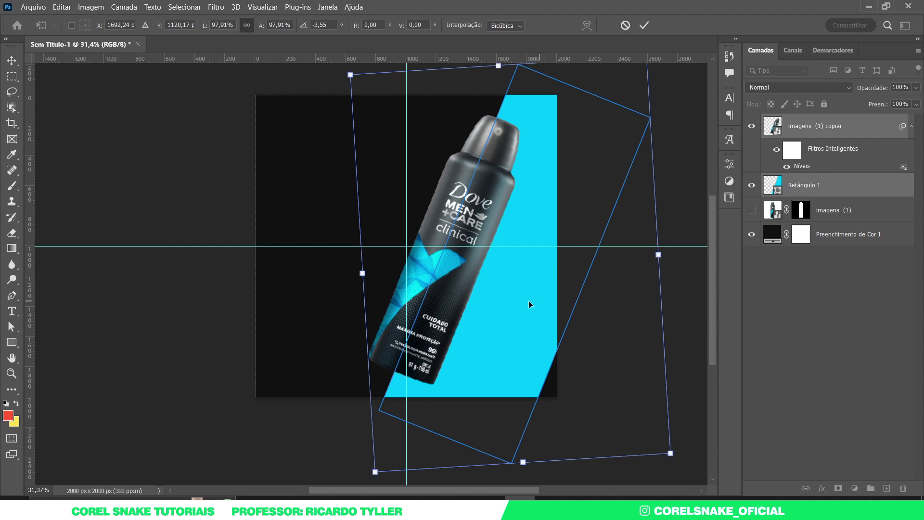
pyautogui.moveTo(528, 300); pyautogui.dragTo(524, 299)
pyautogui.moveTo(657, 256); pyautogui.dragTo(663, 253)
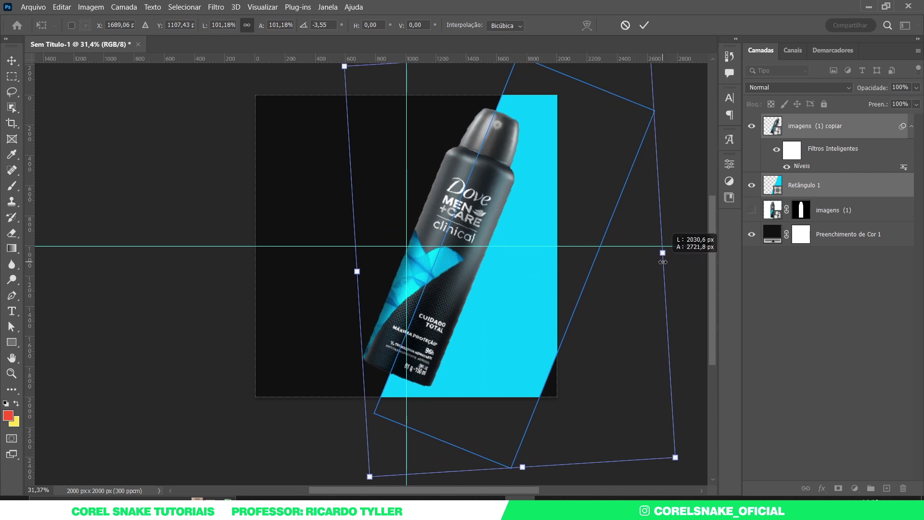
pyautogui.press('Return')
# - Narrow the cyan stripe Retângulo 1 by pulling its right side inward
pyautogui.click(608, 311)
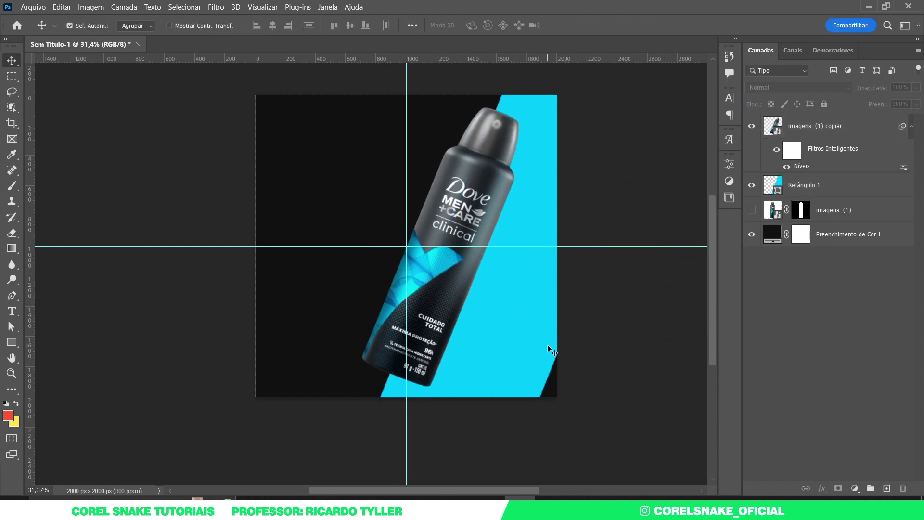
pyautogui.click(548, 350)
pyautogui.hotkey('ctrl', 't')
pyautogui.moveTo(654, 261); pyautogui.dragTo(647, 262)
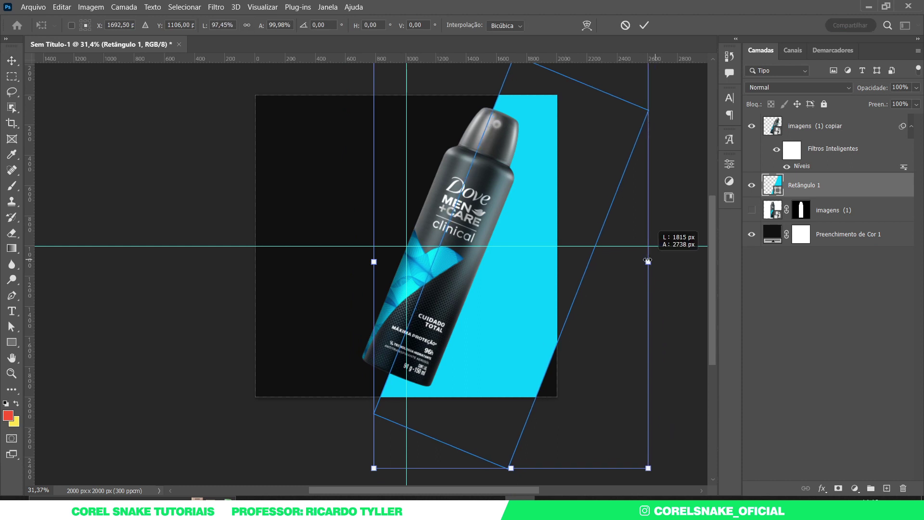
pyautogui.press('Return')
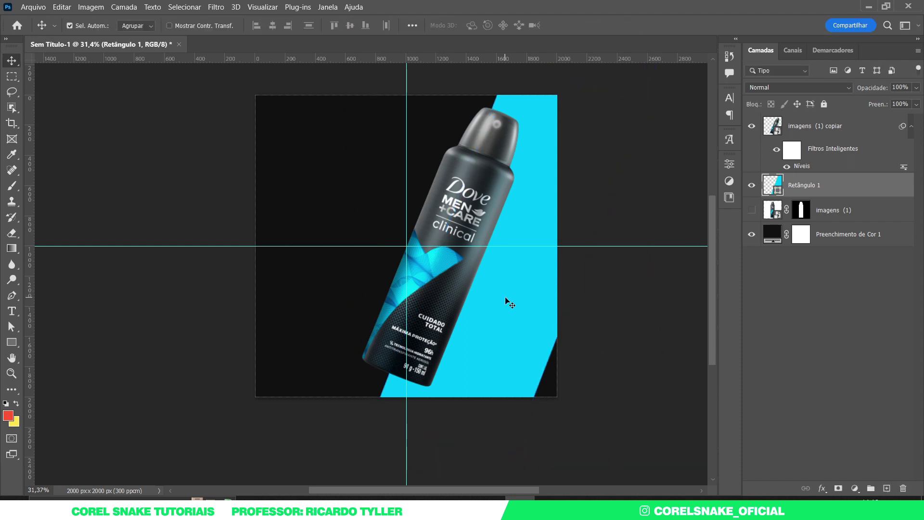
# - Group the three product layers, the can and cyan stripe, into a group named Produto
pyautogui.scroll(2, 506, 304)
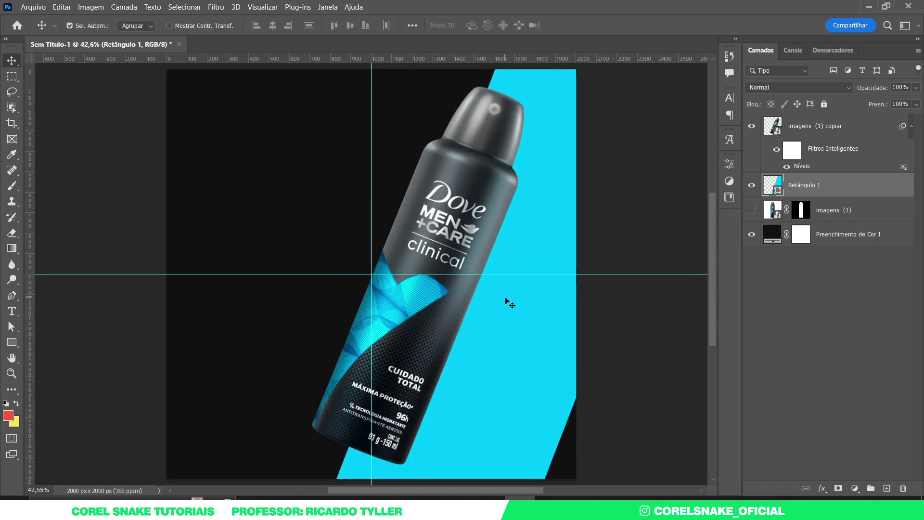
pyautogui.click(869, 210)
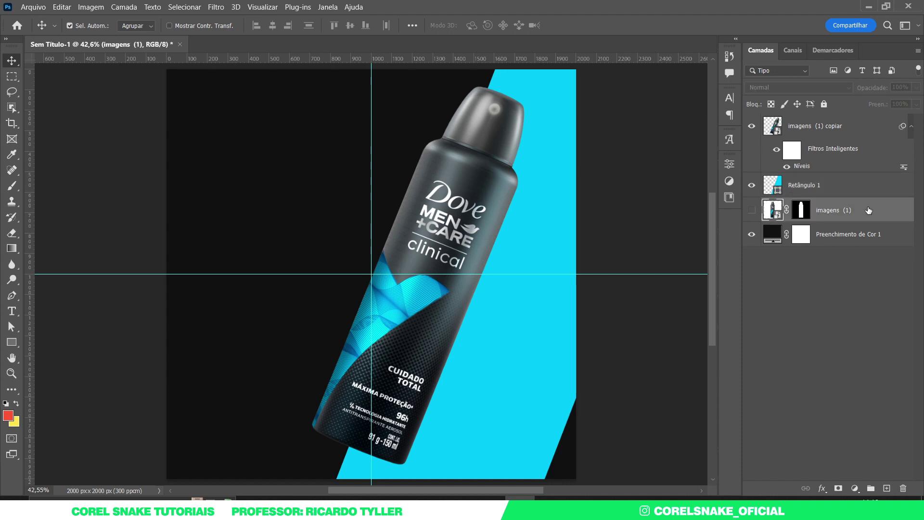
pyautogui.keyDown('shift'); pyautogui.click(820, 126); pyautogui.keyUp('shift')
pyautogui.hotkey('ctrl', 'g')
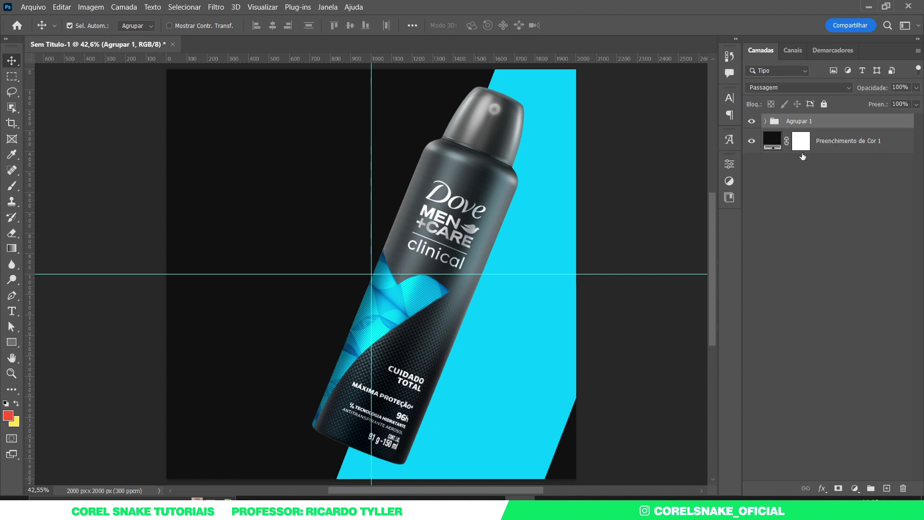
pyautogui.doubleClick(796, 121)
pyautogui.write('Produto')
# - Put the dark color fill layer into its own group named Fundo and collapse it
pyautogui.click(821, 144)
pyautogui.hotkey('ctrl', 'g')
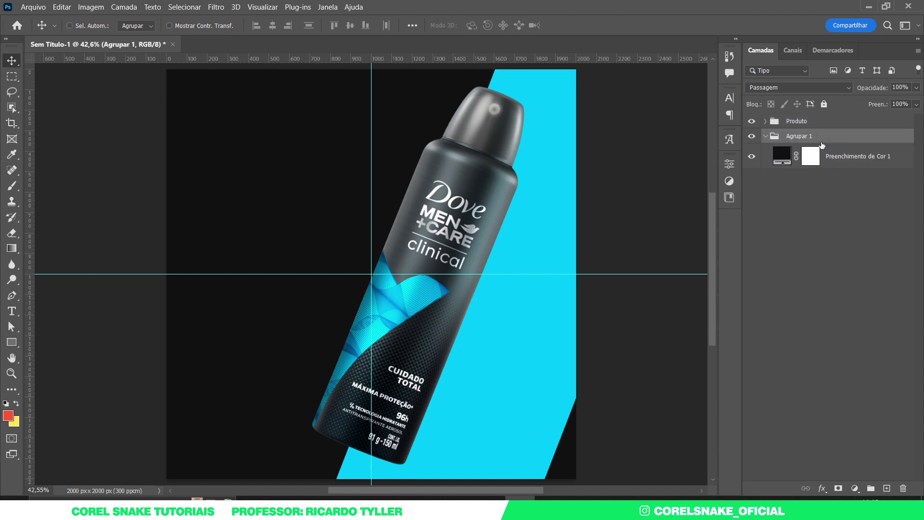
pyautogui.doubleClick(800, 136)
pyautogui.write('Fundo')
pyautogui.press('Return')
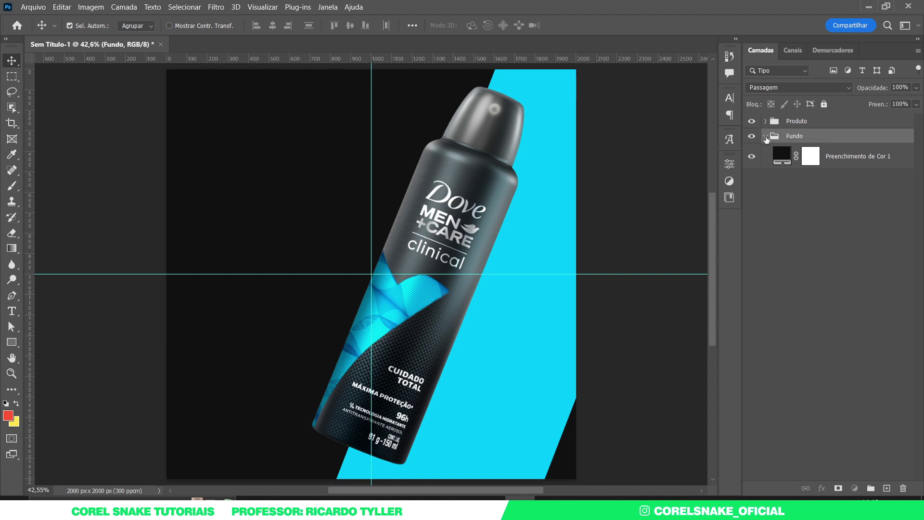
pyautogui.click(766, 136)
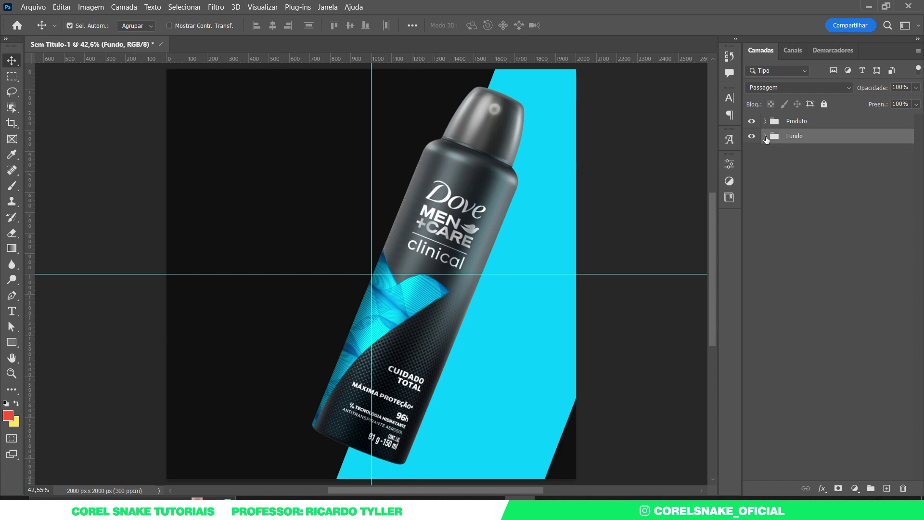
pyautogui.click(490, 192)
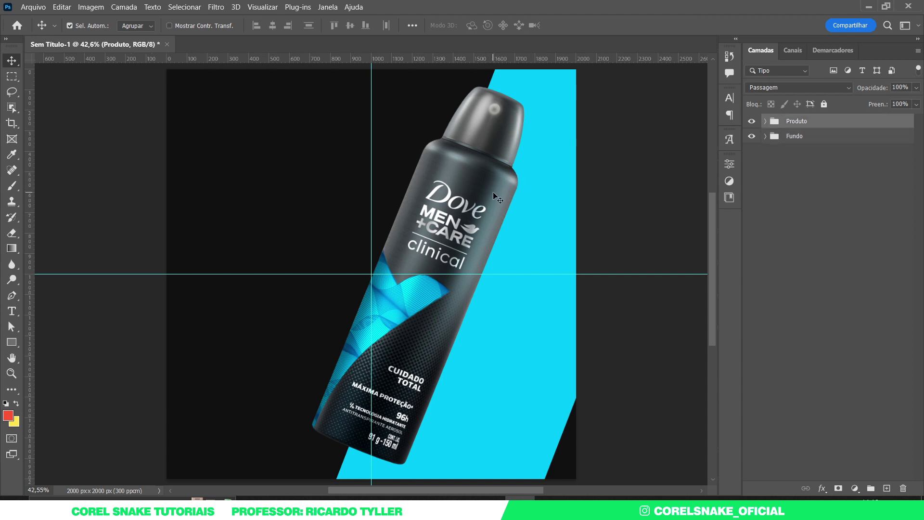
# - Rotate the whole Produto group very slightly
pyautogui.hotkey('ctrl', 't')
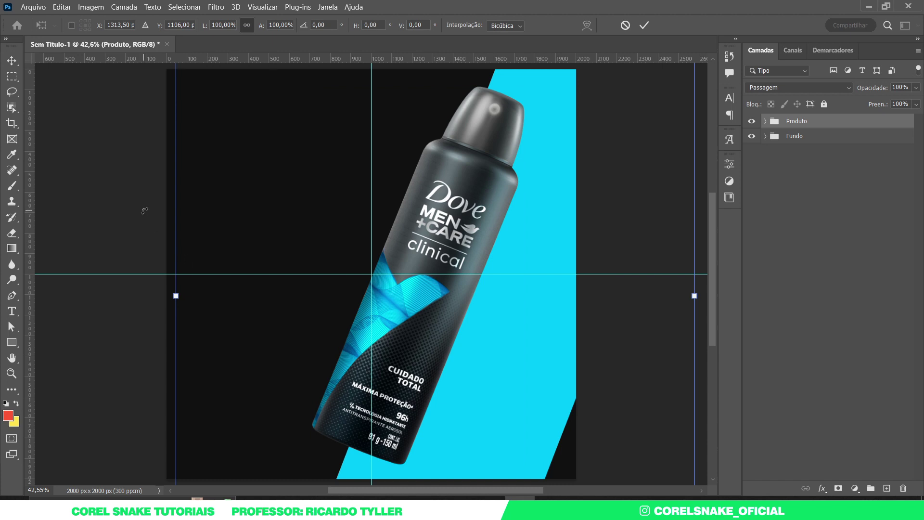
pyautogui.moveTo(144, 211); pyautogui.dragTo(144, 206)
pyautogui.press('Return')
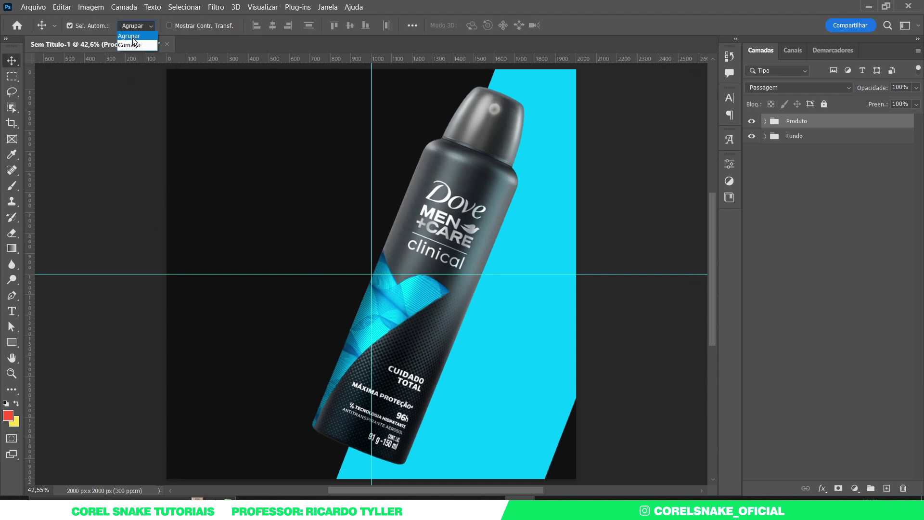
# - Set auto-select to Camada, check the can's transform, and keep Retângulo 1 beneath the can
pyautogui.click(133, 44)
pyautogui.click(446, 156)
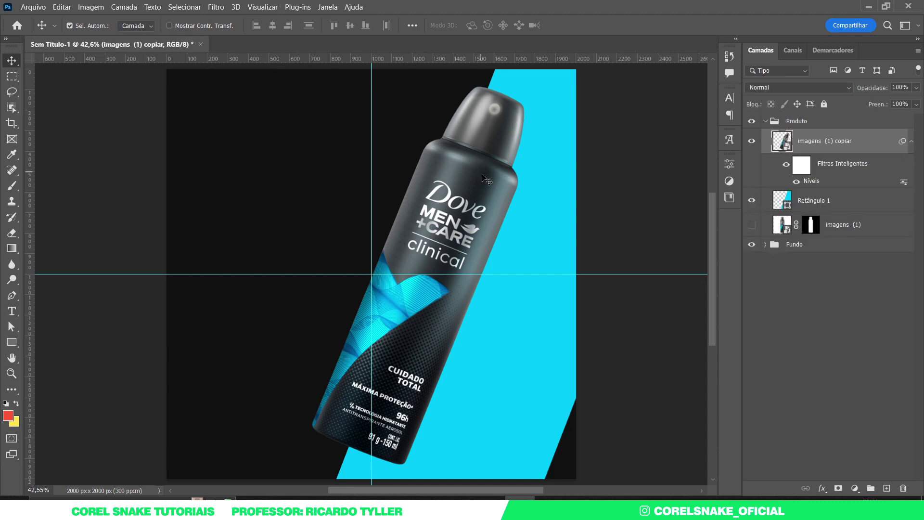
pyautogui.hotkey('ctrl', 't')
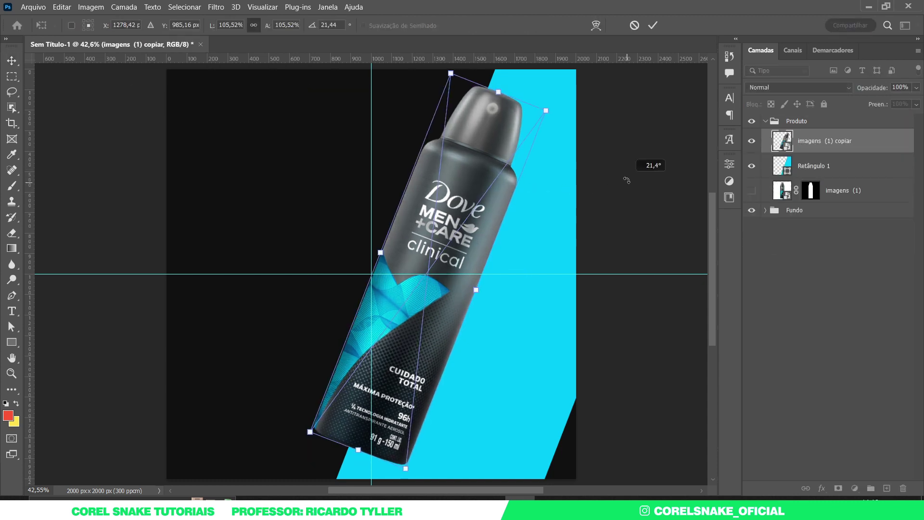
pyautogui.press('Return')
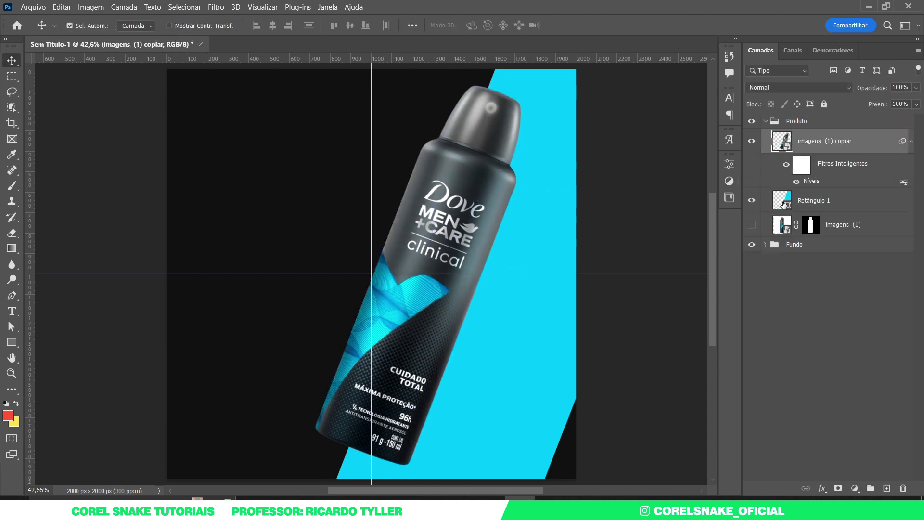
pyautogui.click(783, 201)
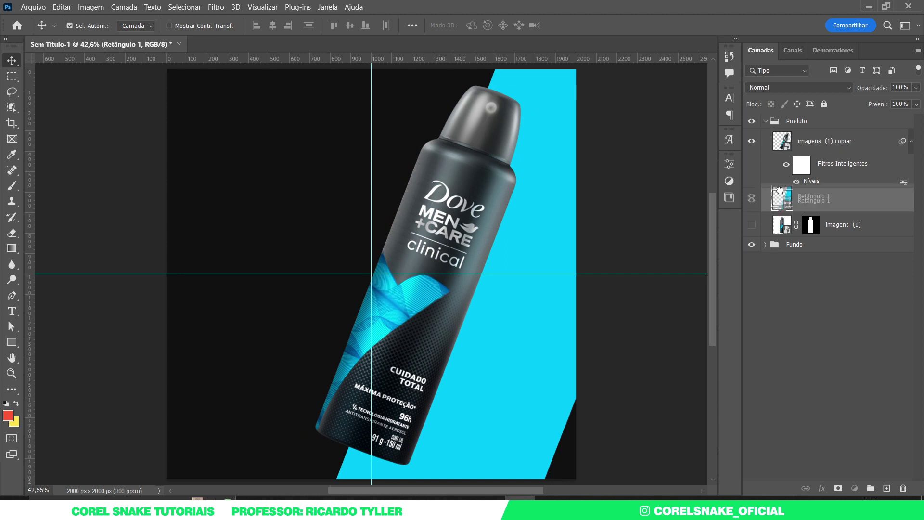
pyautogui.moveTo(782, 202); pyautogui.dragTo(785, 142)
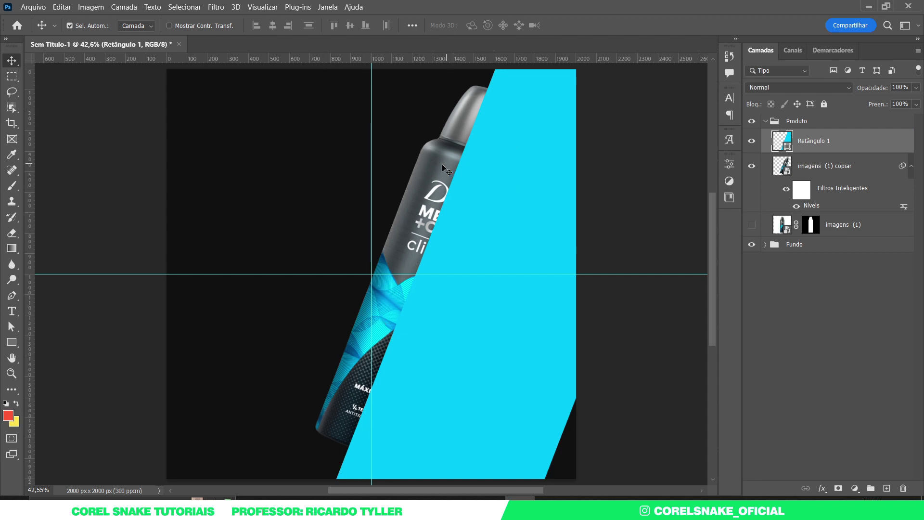
pyautogui.moveTo(781, 147); pyautogui.dragTo(781, 201)
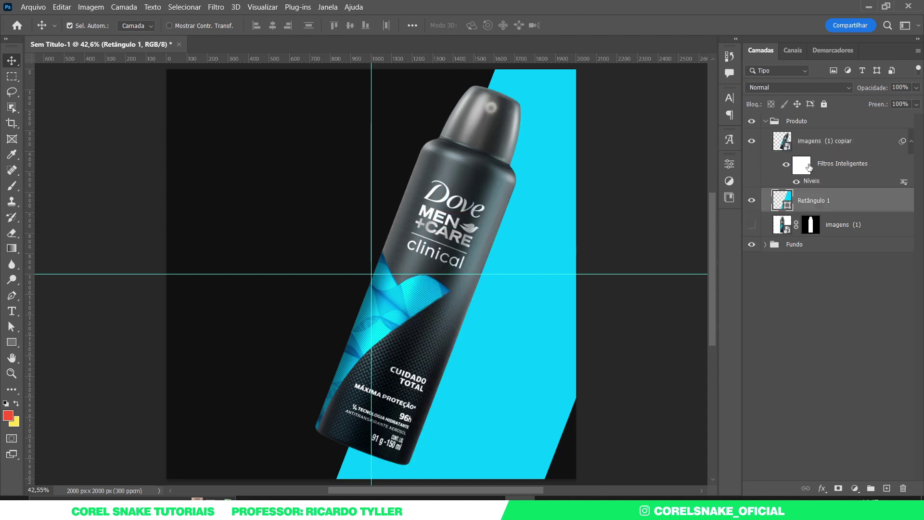
pyautogui.click(766, 121)
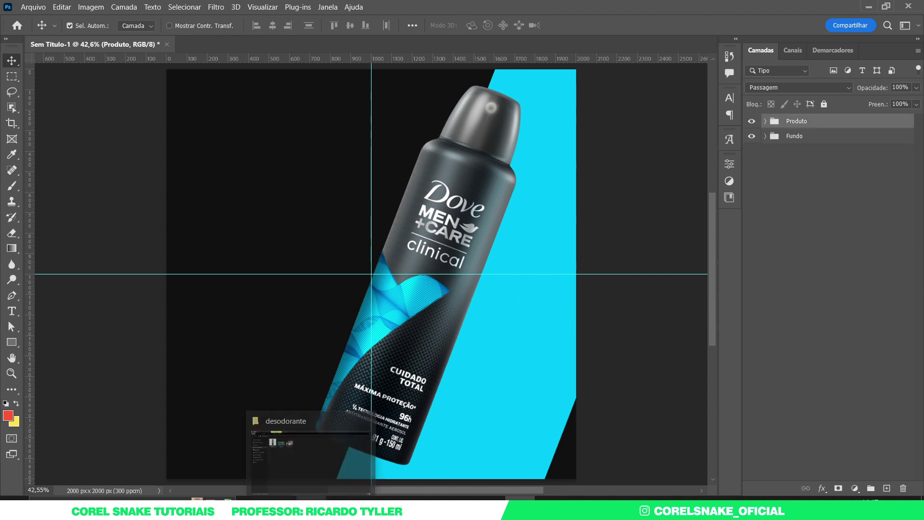
# - Place the Dove logo from the desodorante folder, shrunk onto the cyan stripe's lower right
pyautogui.click(294, 454)
pyautogui.moveTo(231, 120)
pyautogui.mouseDown()
pyautogui.moveTo(525, 518)
pyautogui.moveTo(518, 405)
pyautogui.mouseUp()
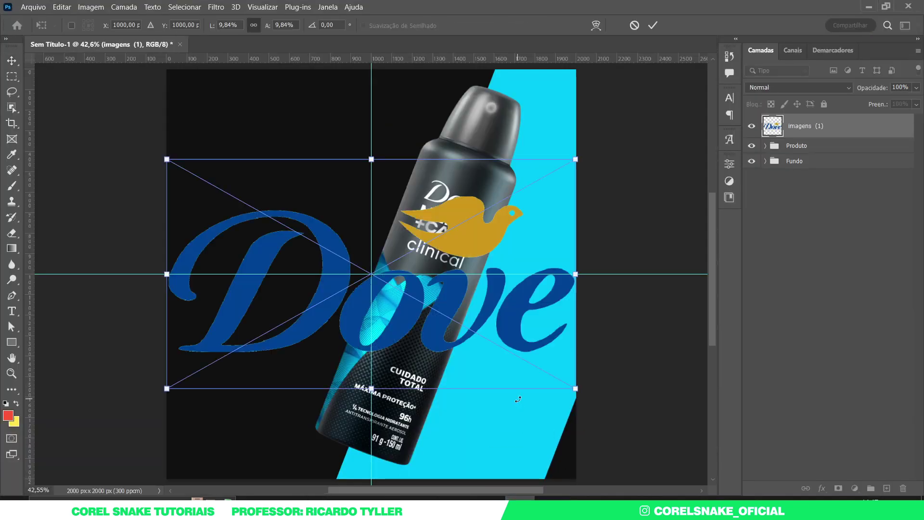
pyautogui.moveTo(576, 159)
pyautogui.mouseDown()
pyautogui.moveTo(412, 251)
pyautogui.moveTo(508, 433)
pyautogui.mouseUp()
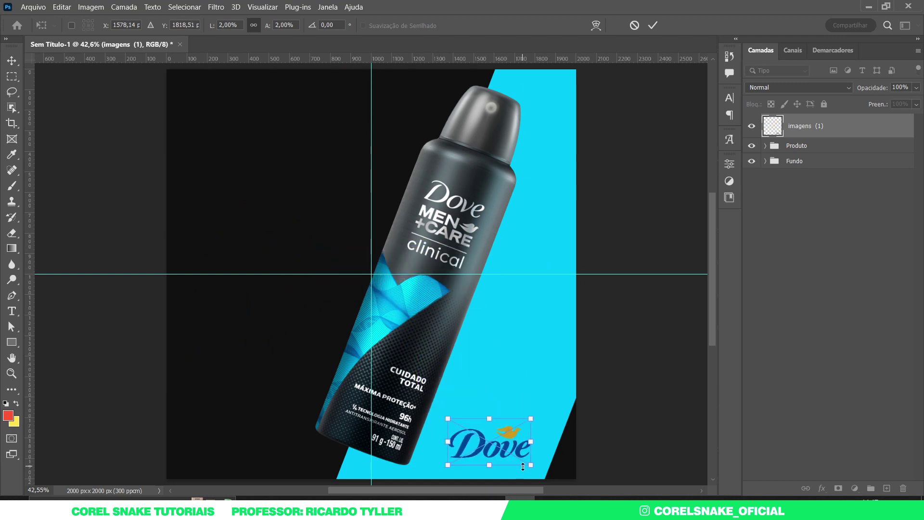
pyautogui.moveTo(528, 466); pyautogui.dragTo(521, 447)
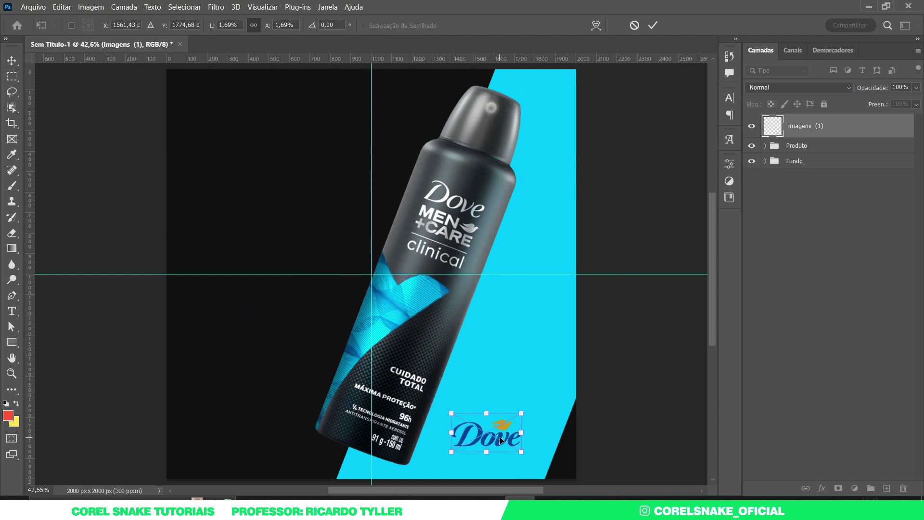
pyautogui.press('Return')
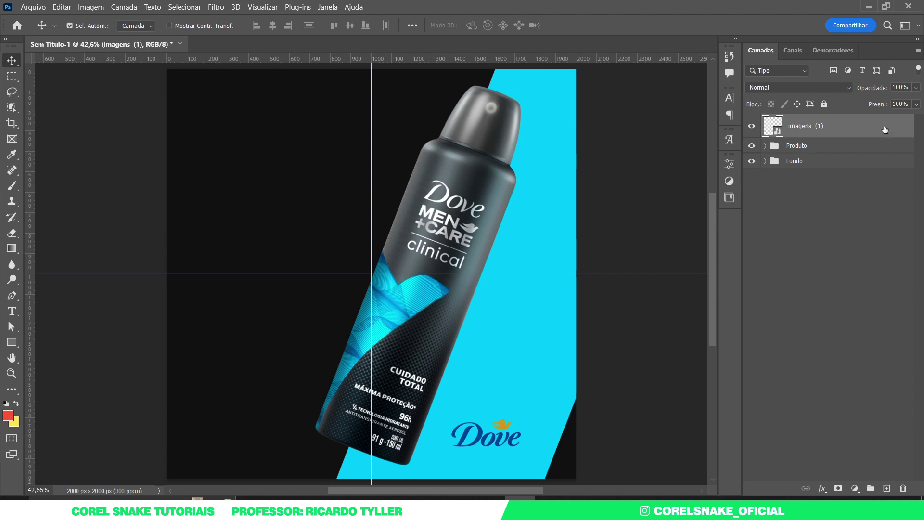
pyautogui.doubleClick(884, 129)
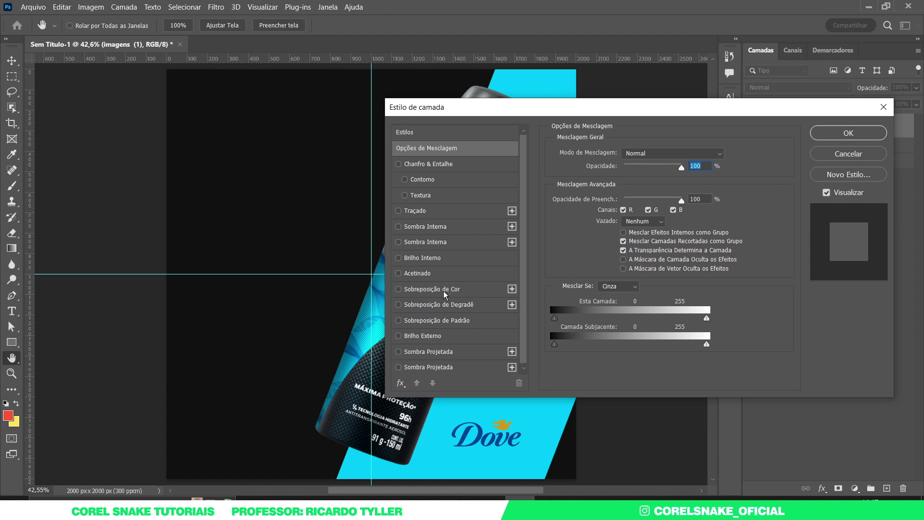
# - Give the Dove logo a Color Overlay sampled from the dark background
pyautogui.click(445, 294)
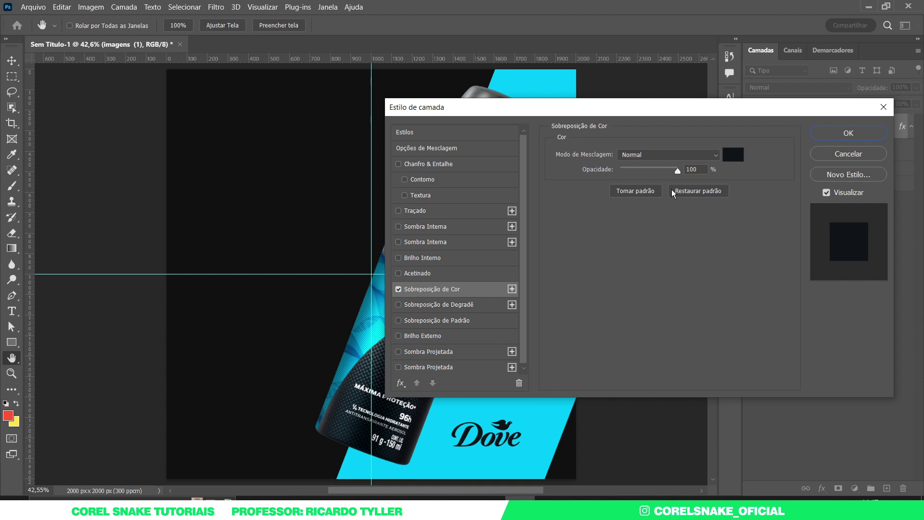
pyautogui.click(733, 157)
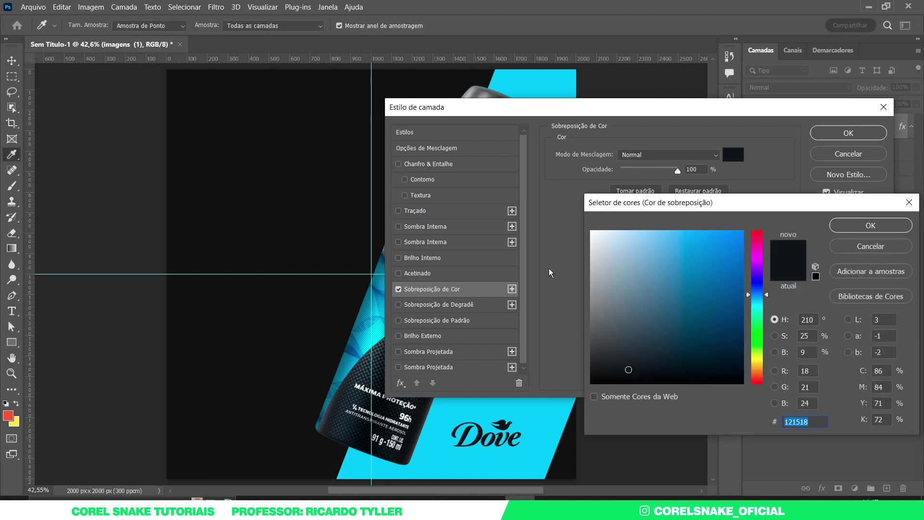
pyautogui.click(299, 208)
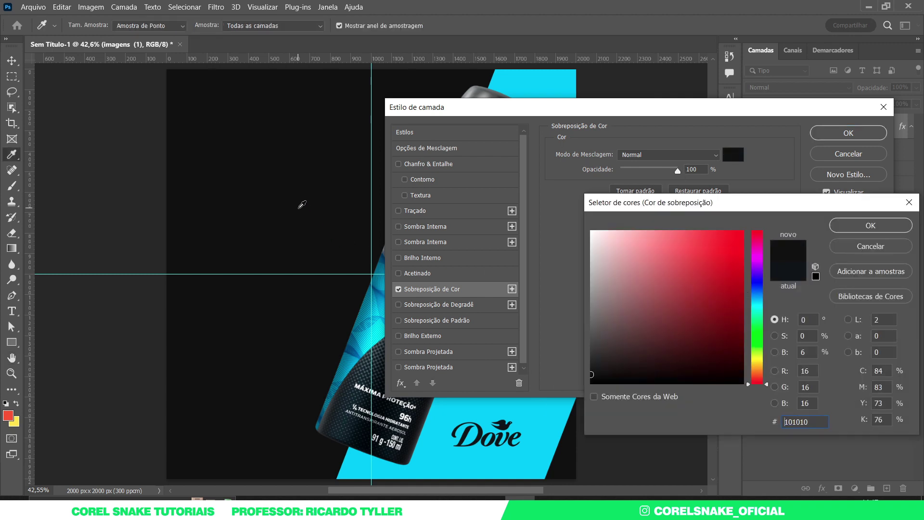
pyautogui.click(859, 229)
pyautogui.click(849, 133)
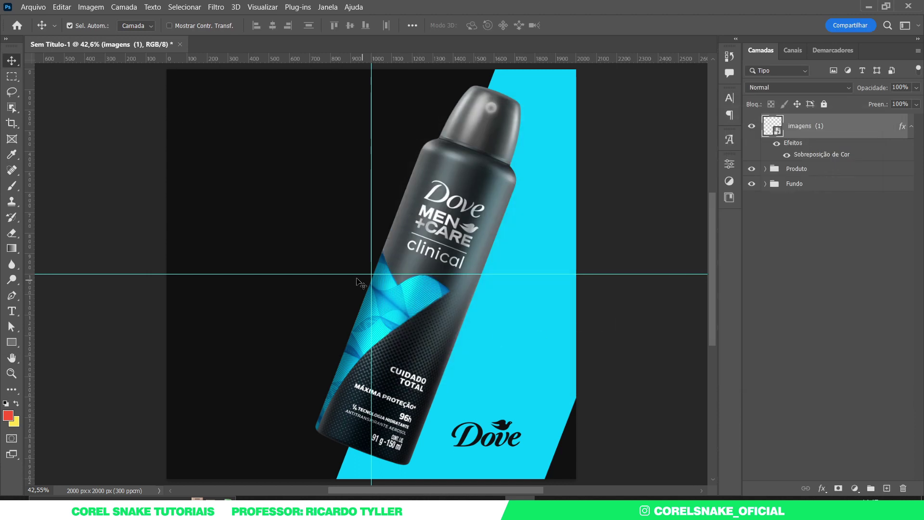
# - Change the background Color Fill to a deeper navy, 111318
pyautogui.click(327, 200)
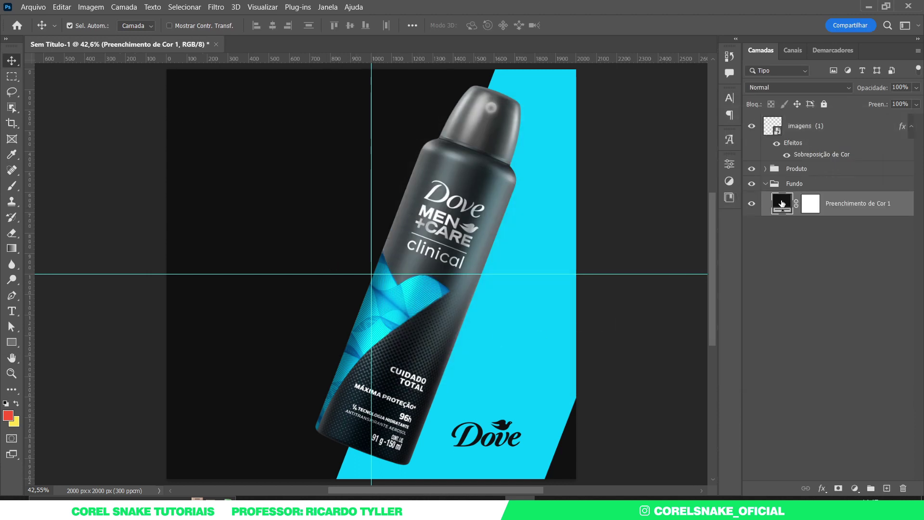
pyautogui.doubleClick(782, 203)
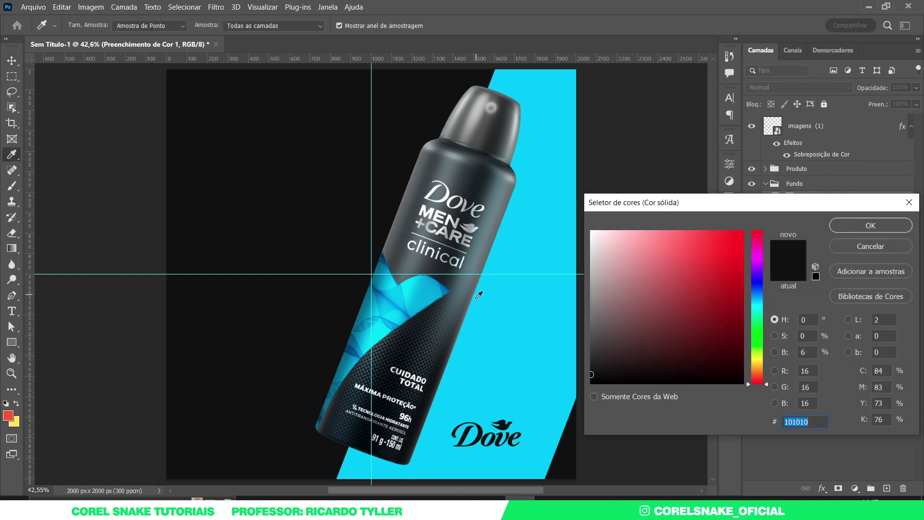
pyautogui.click(422, 329)
pyautogui.click(270, 192)
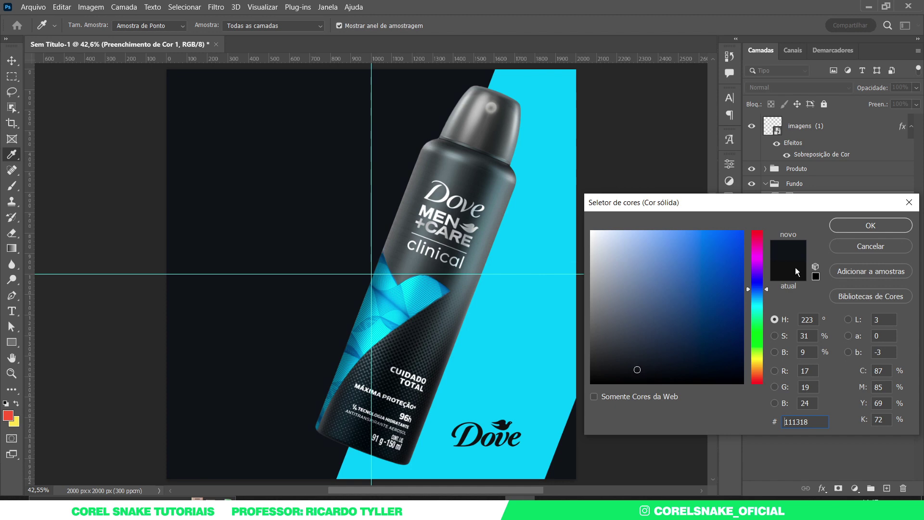
pyautogui.click(848, 225)
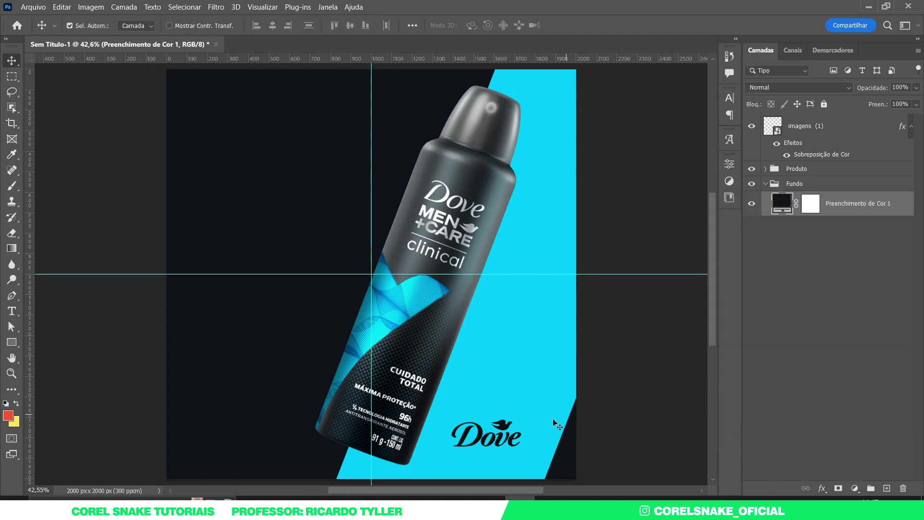
# - Reset the logo's Color Overlay to the dark colour and collapse its effects list
pyautogui.doubleClick(806, 156)
pyautogui.click(733, 155)
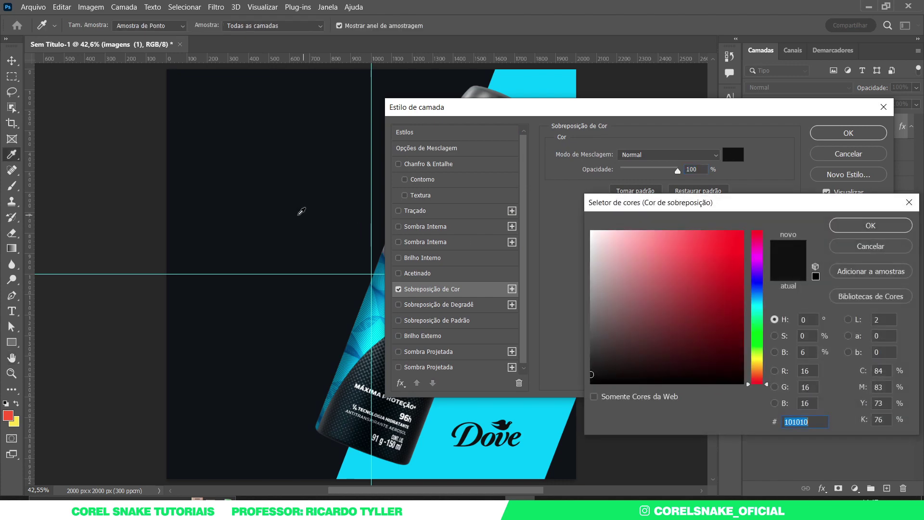
pyautogui.click(843, 224)
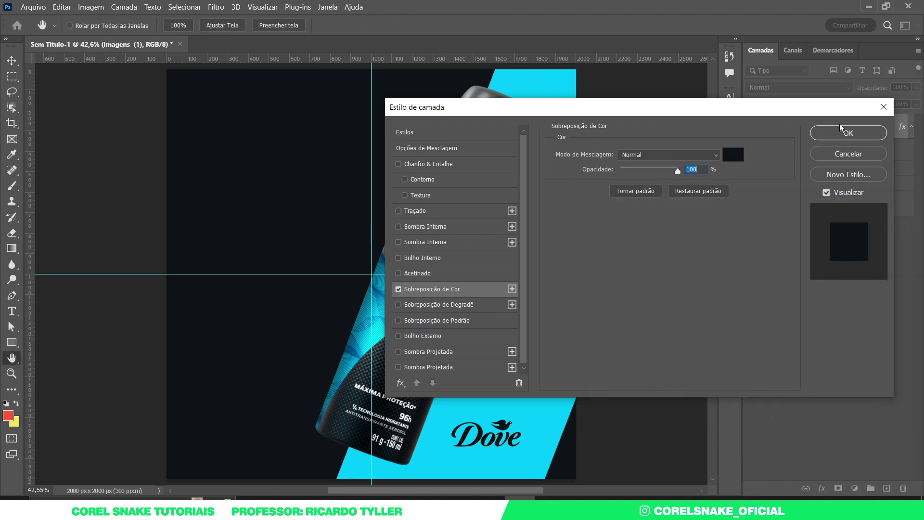
pyautogui.click(840, 131)
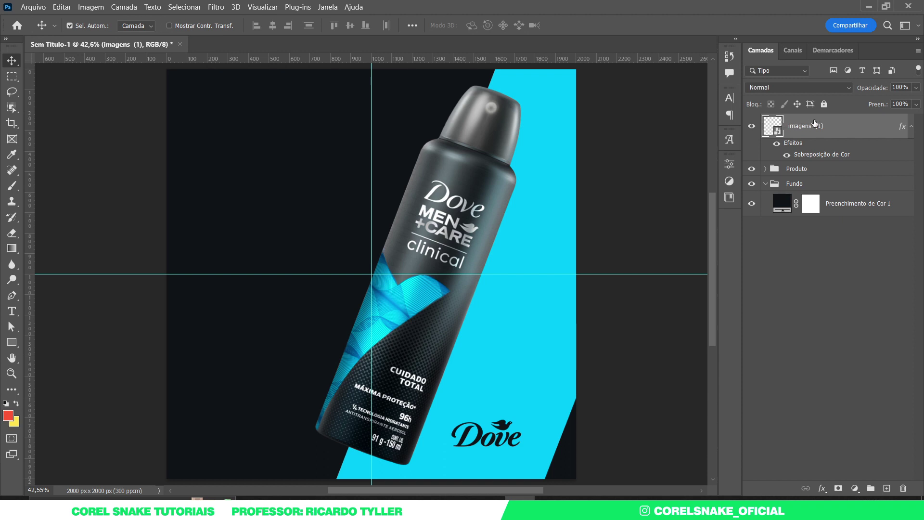
pyautogui.click(911, 128)
# - Group the Dove logo layer as Logo, then collapse the Logo and Fundo groups
pyautogui.click(912, 128)
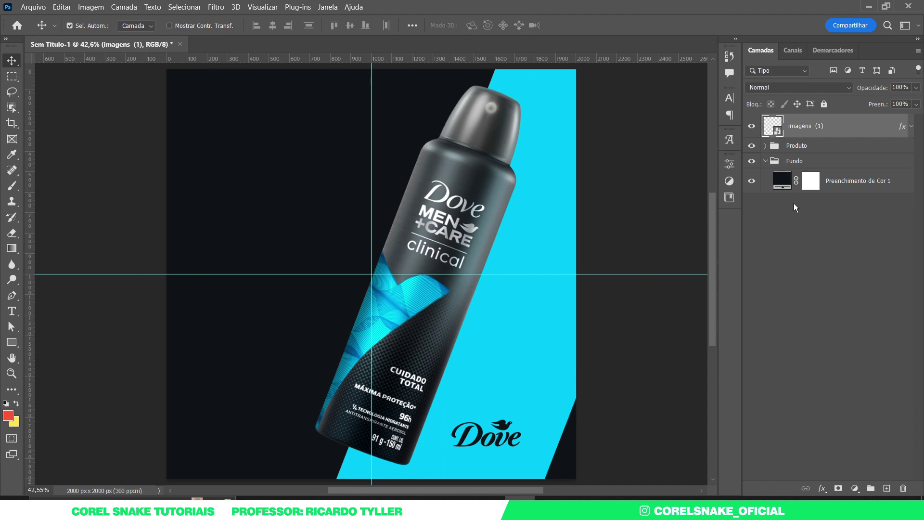
pyautogui.click(912, 127)
pyautogui.hotkey('ctrl', 'g')
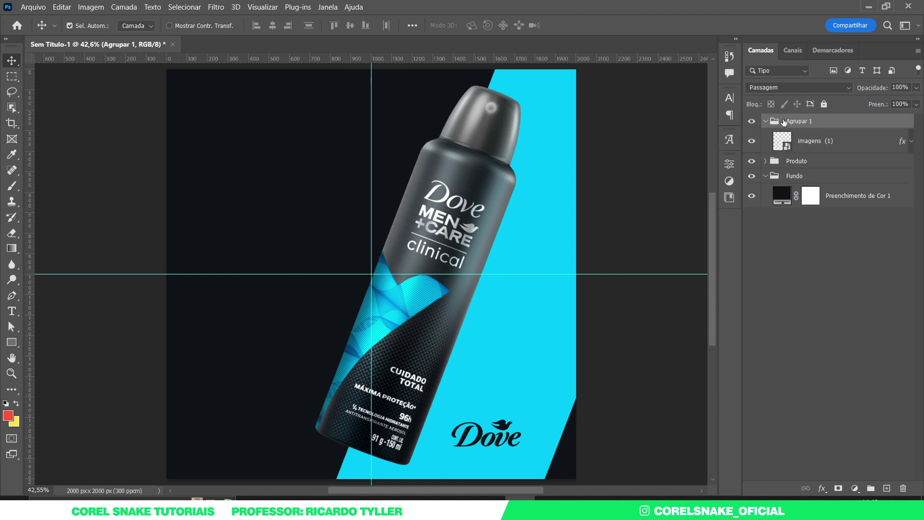
pyautogui.doubleClick(799, 120)
pyautogui.write('Logo')
pyautogui.press('Return')
pyautogui.click(766, 121)
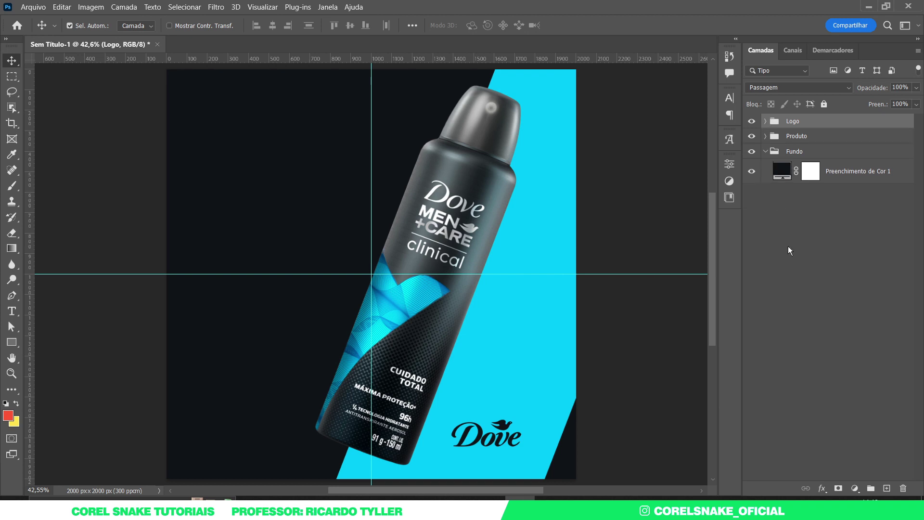
pyautogui.click(766, 152)
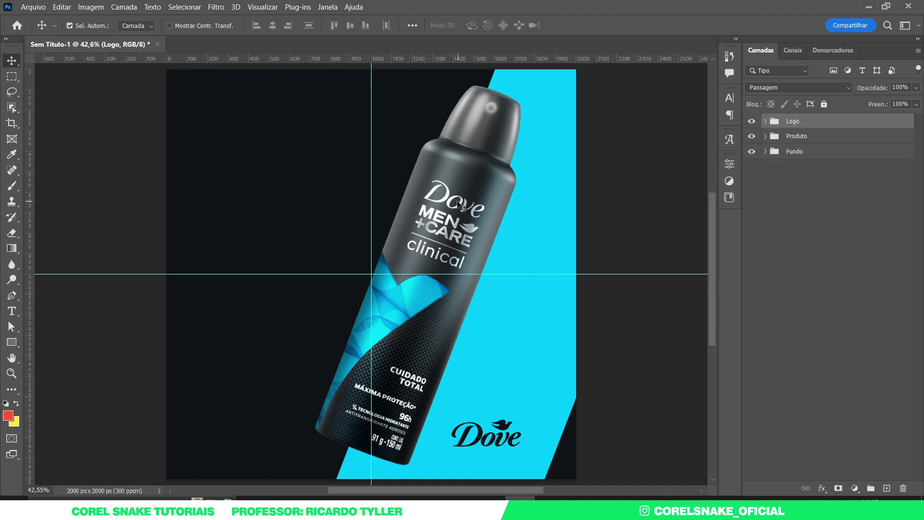
pyautogui.click(796, 136)
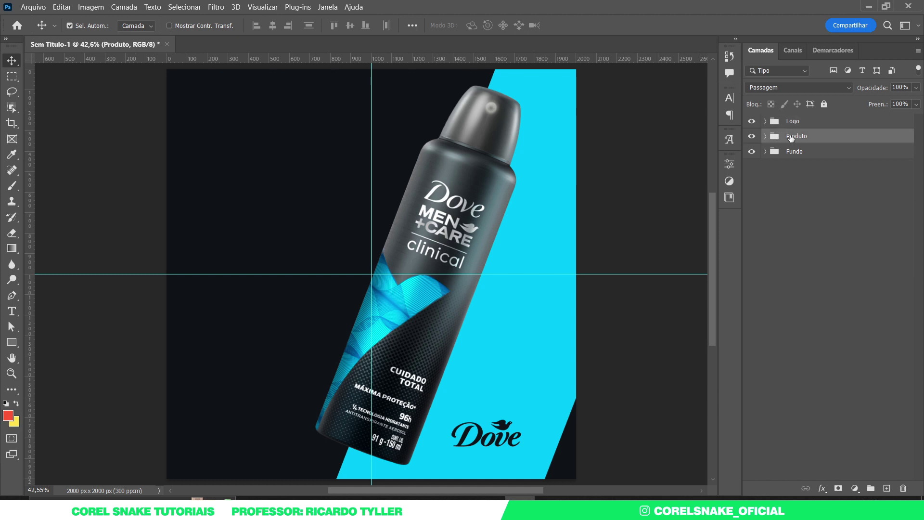
pyautogui.rightClick(751, 138)
# - Add white MAN CARE text in the upper left and scale it up into a large headline
pyautogui.click(801, 124)
pyautogui.click(11, 311)
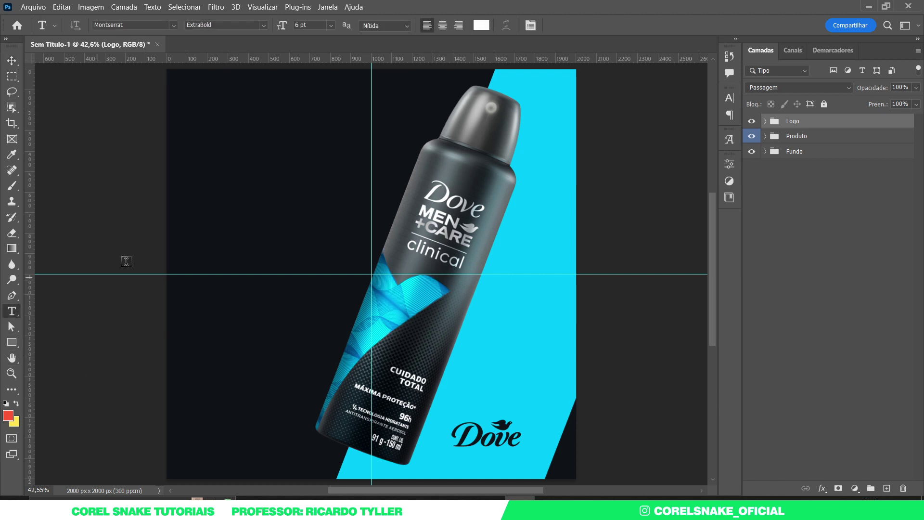
pyautogui.click(245, 206)
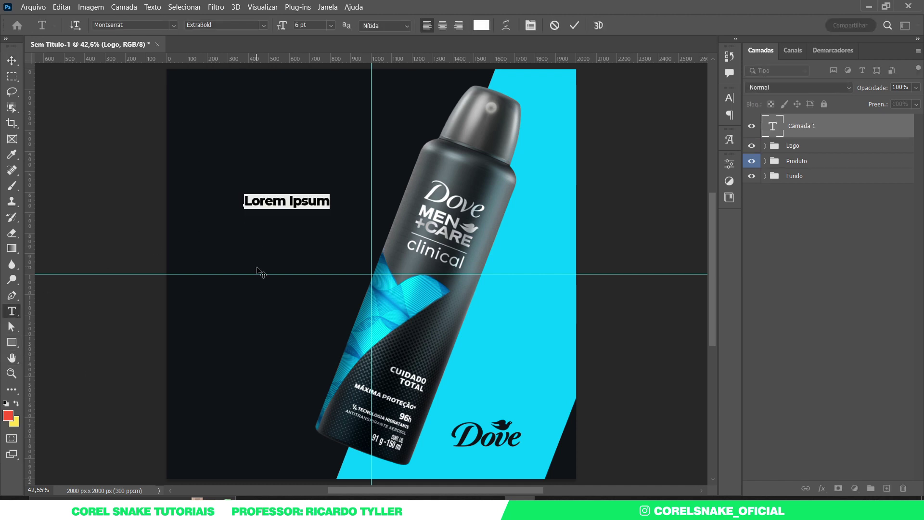
pyautogui.write('M')
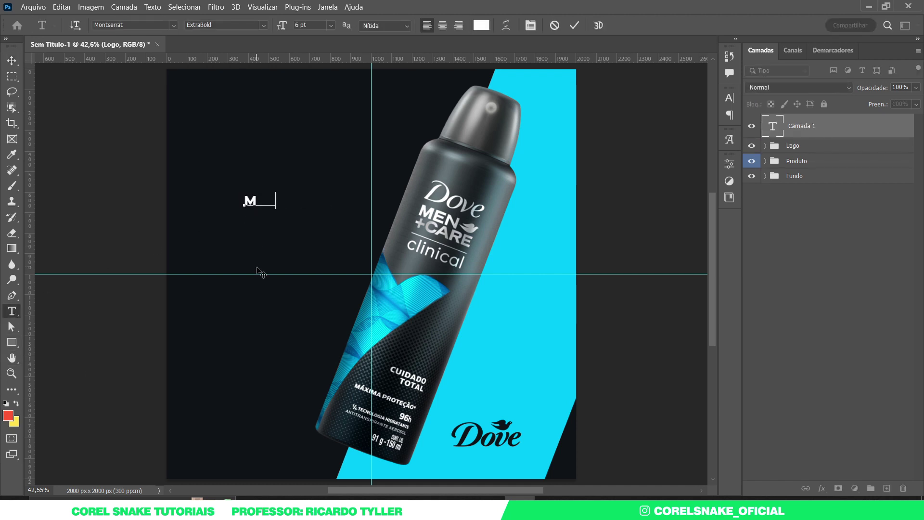
pyautogui.write('AN CARE')
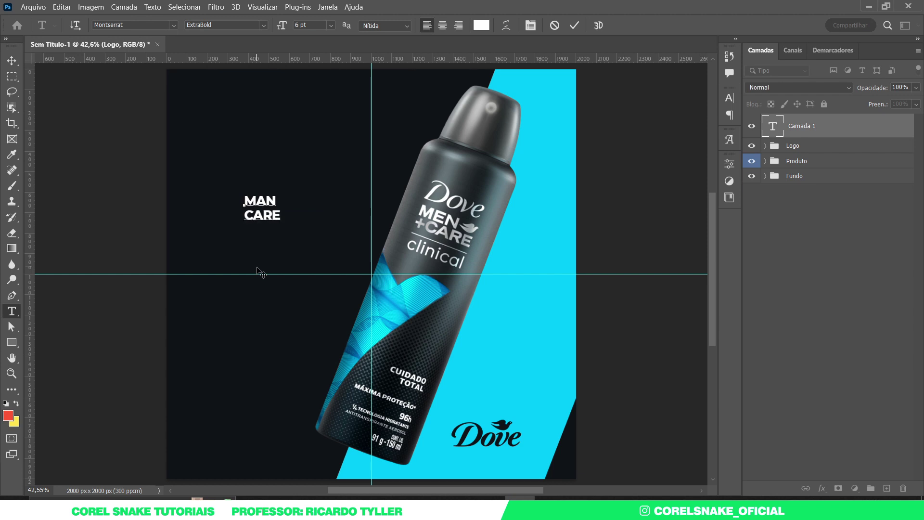
pyautogui.click(12, 60)
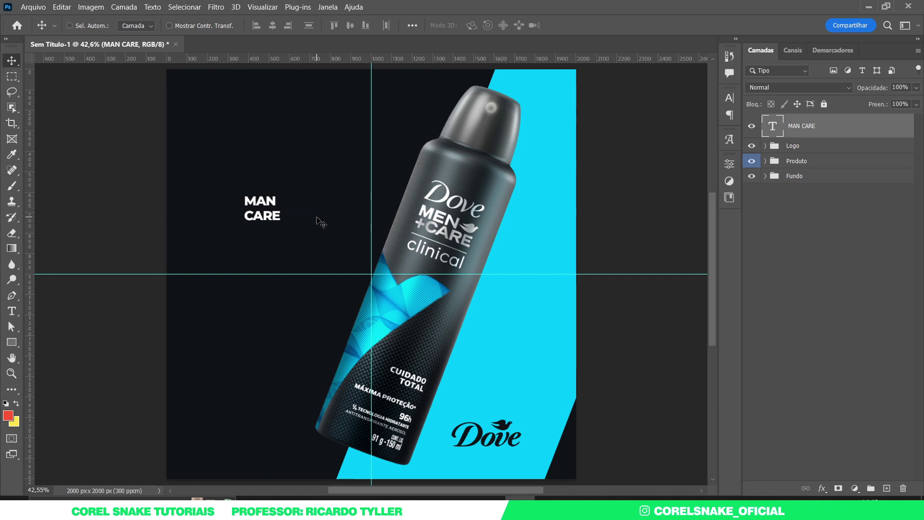
pyautogui.hotkey('ctrl', 't')
pyautogui.moveTo(280, 193)
pyautogui.mouseDown()
pyautogui.moveTo(377, 141)
pyautogui.moveTo(392, 104)
pyautogui.mouseUp()
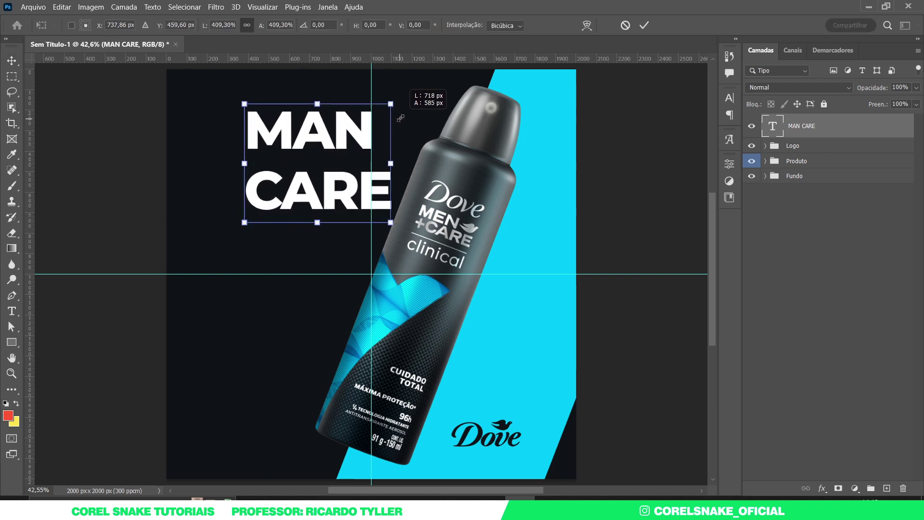
pyautogui.moveTo(332, 141); pyautogui.dragTo(302, 160)
pyautogui.press('Return')
# - Tighten the line spacing between MAN and CARE
pyautogui.press('t')
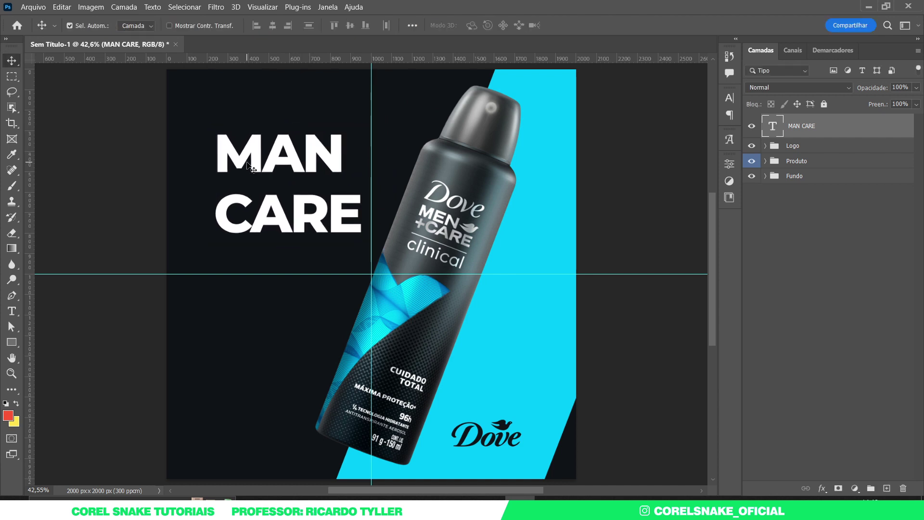
pyautogui.click(281, 162)
pyautogui.hotkey('ctrl', 'a')
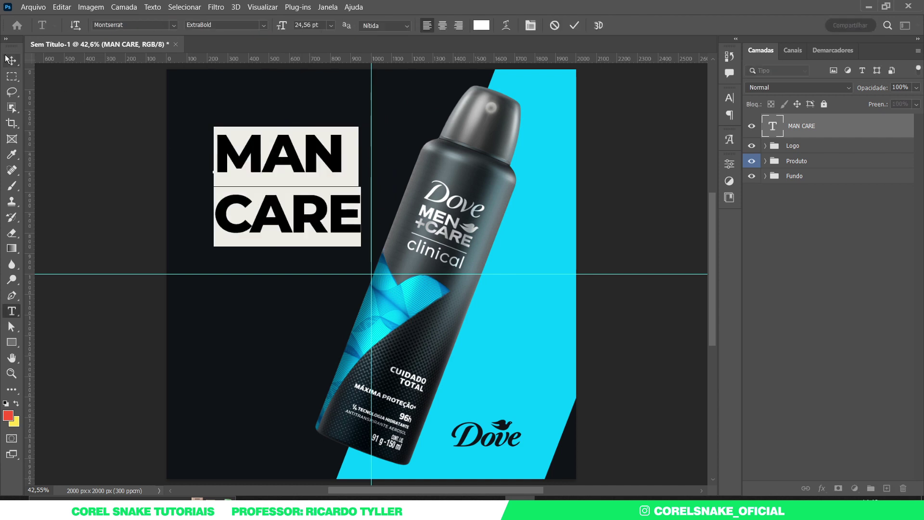
pyautogui.hotkey('ctrl', 'Return')
pyautogui.click(226, 160)
pyautogui.hotkey('ctrl', 'a')
pyautogui.hotkey('alt', 'Up')
pyautogui.hotkey('alt', 'Up')
pyautogui.hotkey('alt', 'Up')
pyautogui.hotkey('alt', 'Up')
pyautogui.hotkey('alt', 'Up')
pyautogui.hotkey('alt', 'Up')
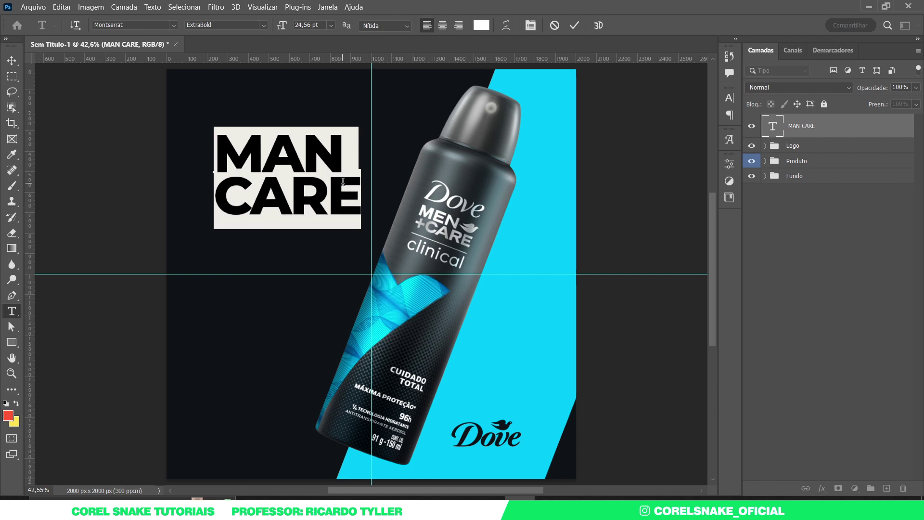
pyautogui.hotkey('alt', 'Down')
pyautogui.hotkey('alt', 'Down')
pyautogui.hotkey('alt', 'Down')
pyautogui.hotkey('alt', 'Up')
pyautogui.hotkey('alt', 'Up')
pyautogui.hotkey('alt', 'Up')
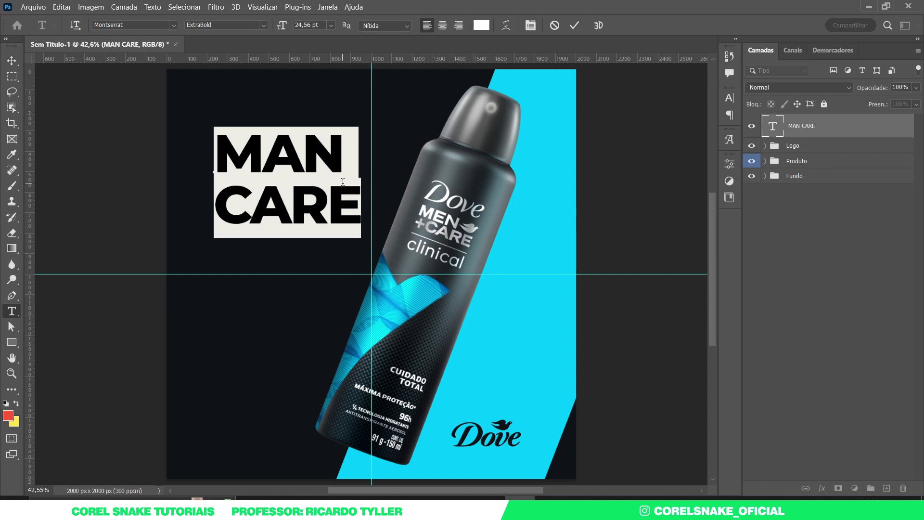
pyautogui.hotkey('alt', 'Up')
pyautogui.hotkey('alt', 'Up')
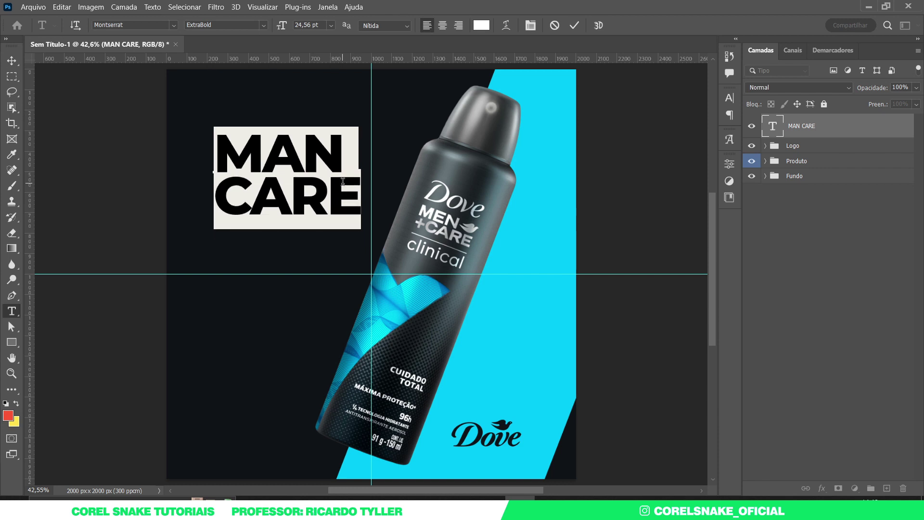
# - Make the headline's letter spacing slightly tighter
pyautogui.hotkey('alt', 'Left')
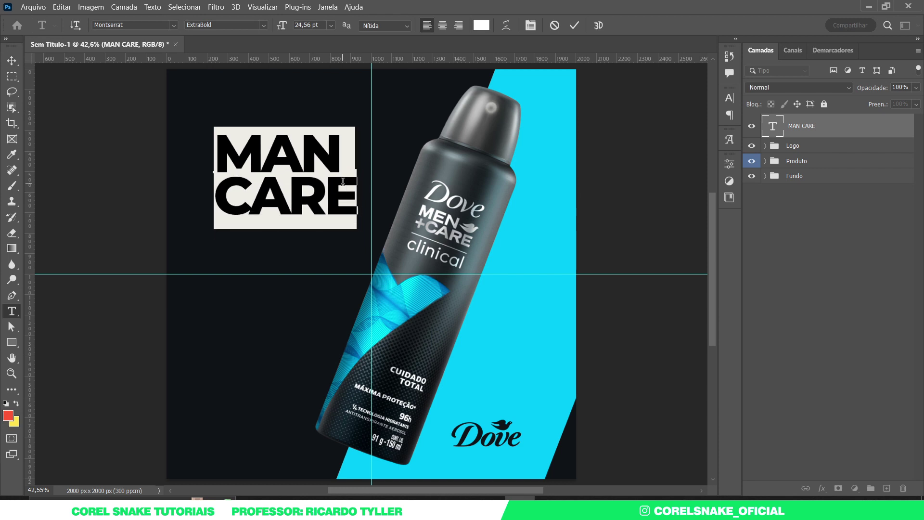
pyautogui.hotkey('alt', 'Left')
pyautogui.hotkey('alt', 'Right')
pyautogui.hotkey('alt', 'Right')
pyautogui.hotkey('alt', 'Left')
# - Duplicate the headline just below the original and change the copy's text to Dove
pyautogui.click(11, 60)
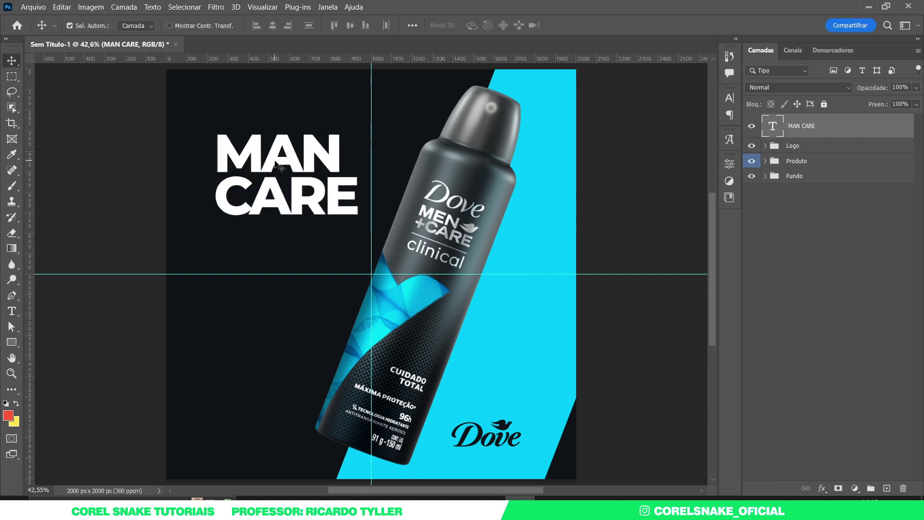
pyautogui.moveTo(275, 162)
pyautogui.mouseDown()
pyautogui.moveTo(265, 161)
pyautogui.moveTo(282, 157)
pyautogui.mouseUp()
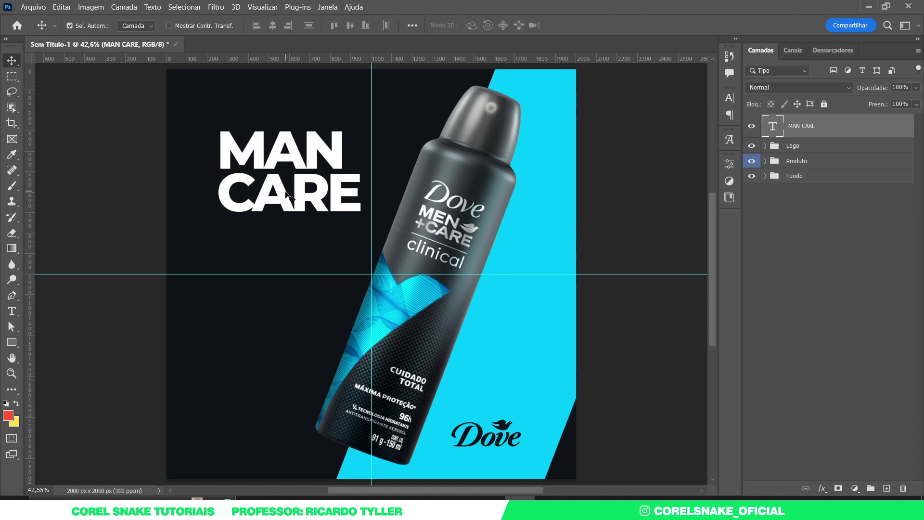
pyautogui.moveTo(282, 193)
pyautogui.mouseDown()
pyautogui.moveTo(273, 196)
pyautogui.moveTo(278, 256)
pyautogui.mouseUp()
pyautogui.hotkey('ctrl', 'z')
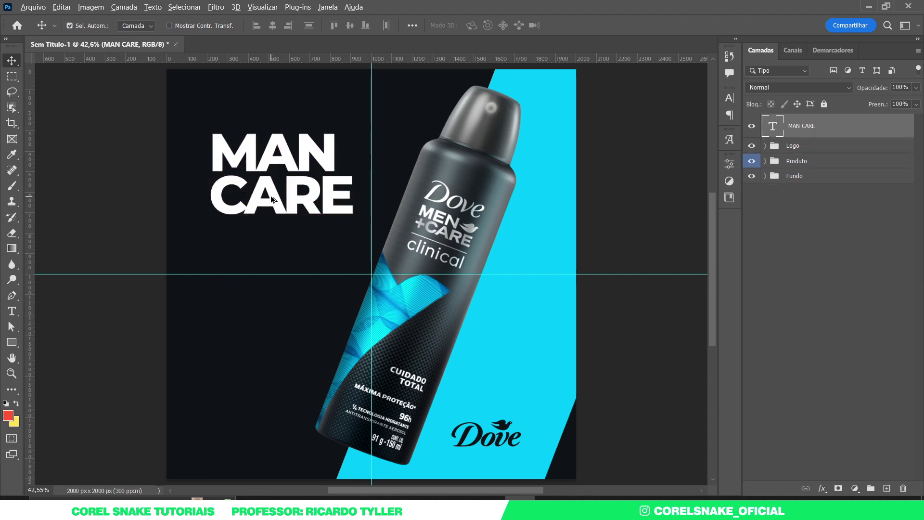
pyautogui.moveTo(270, 196); pyautogui.dragTo(276, 276)
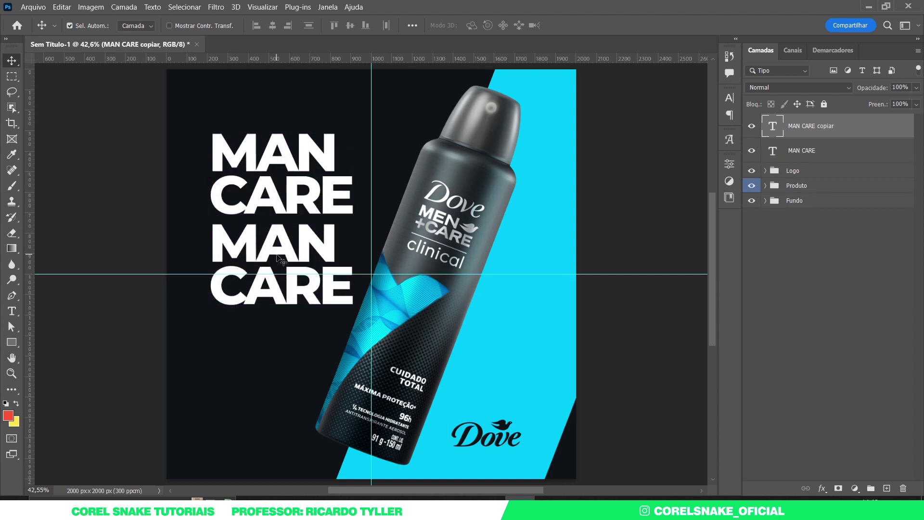
pyautogui.doubleClick(278, 253)
pyautogui.write('dO')
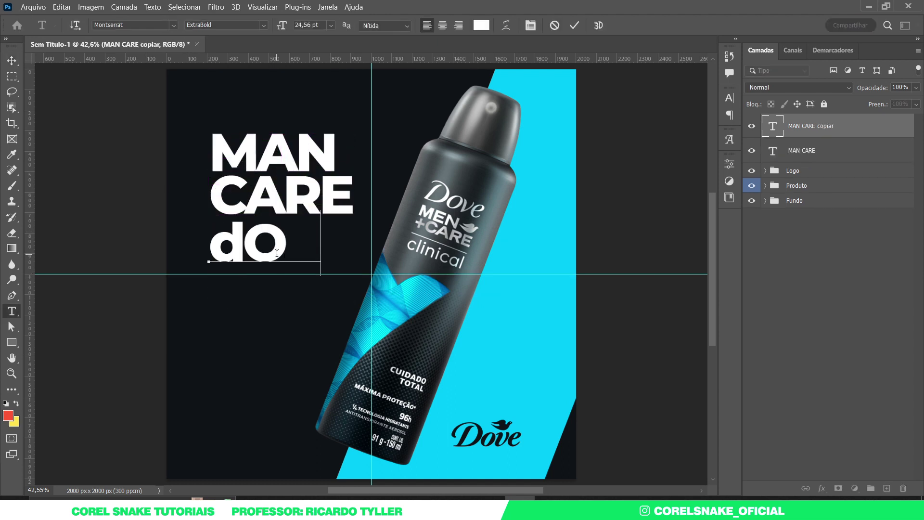
pyautogui.write('VE')
pyautogui.press('BackSpace')
pyautogui.press('BackSpace')
pyautogui.press('BackSpace')
pyautogui.write('D')
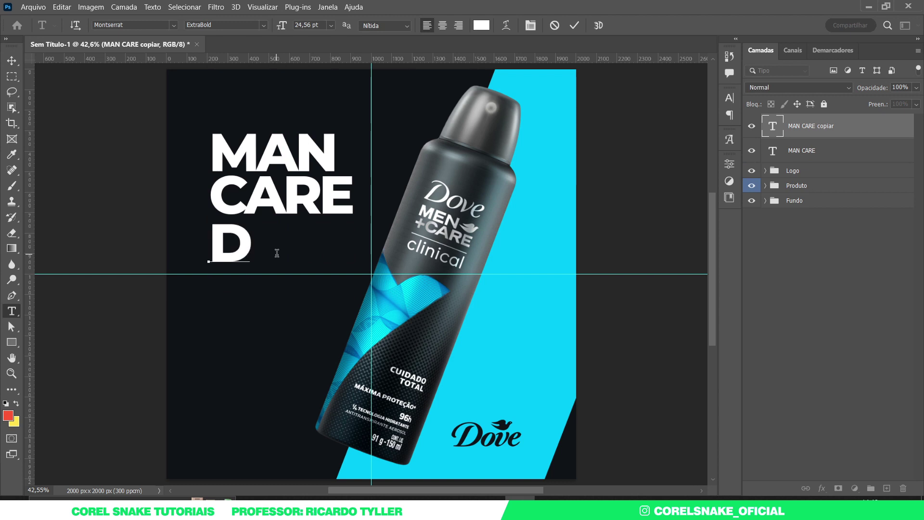
pyautogui.write('ove')
pyautogui.click(12, 61)
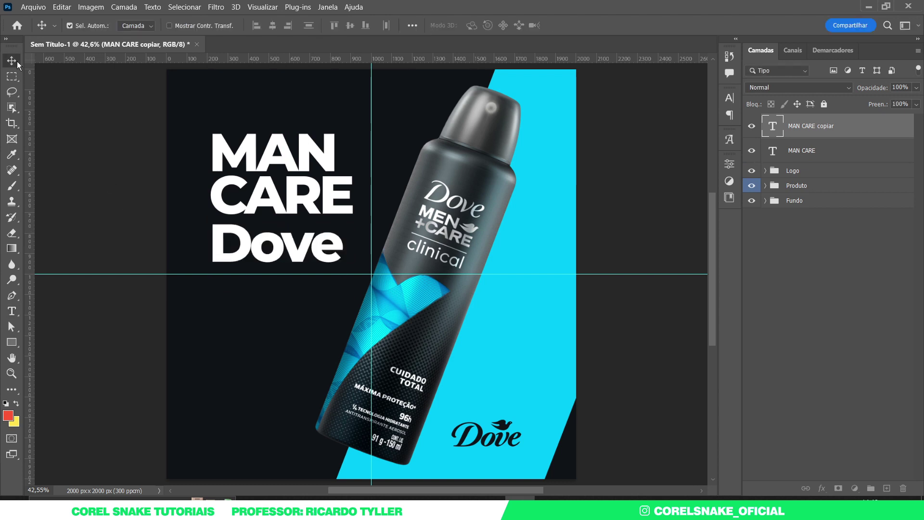
# - Set the Dove text to the Amanda font using the Script font filter
pyautogui.click(732, 99)
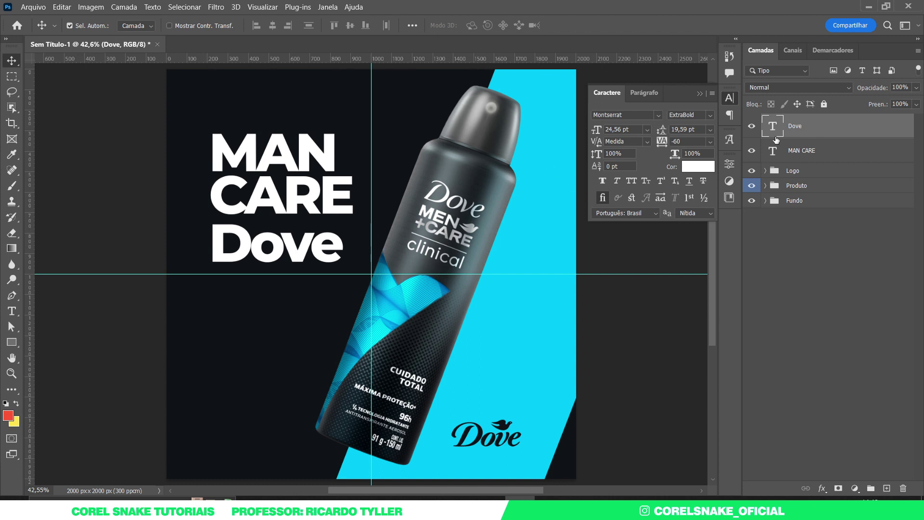
pyautogui.click(658, 115)
pyautogui.click(640, 130)
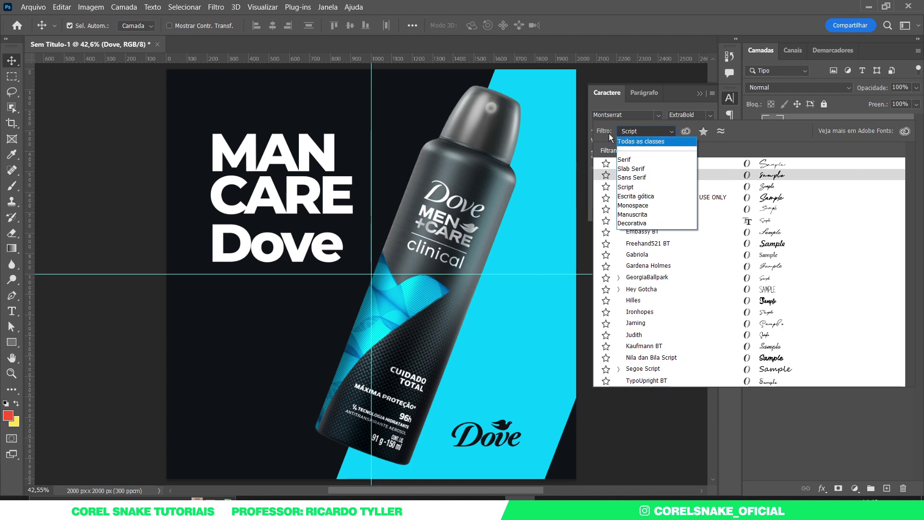
pyautogui.click(630, 141)
pyautogui.click(649, 130)
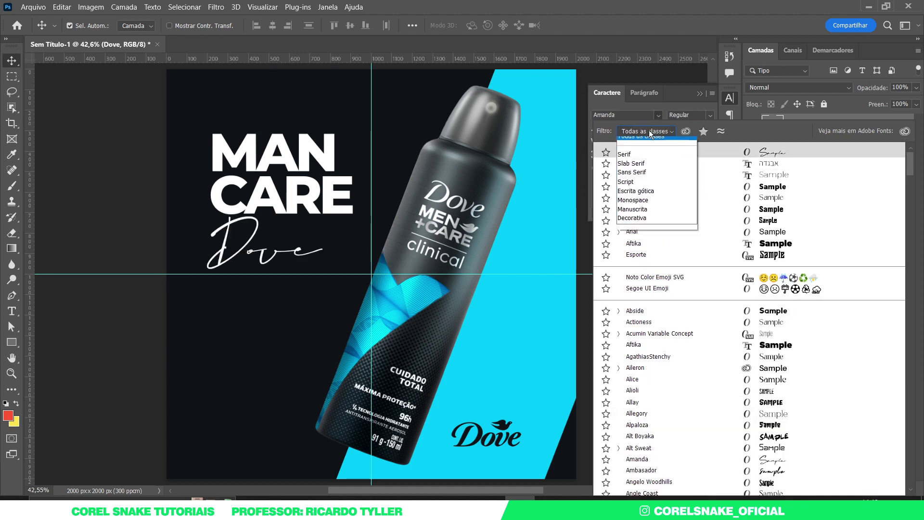
pyautogui.click(636, 187)
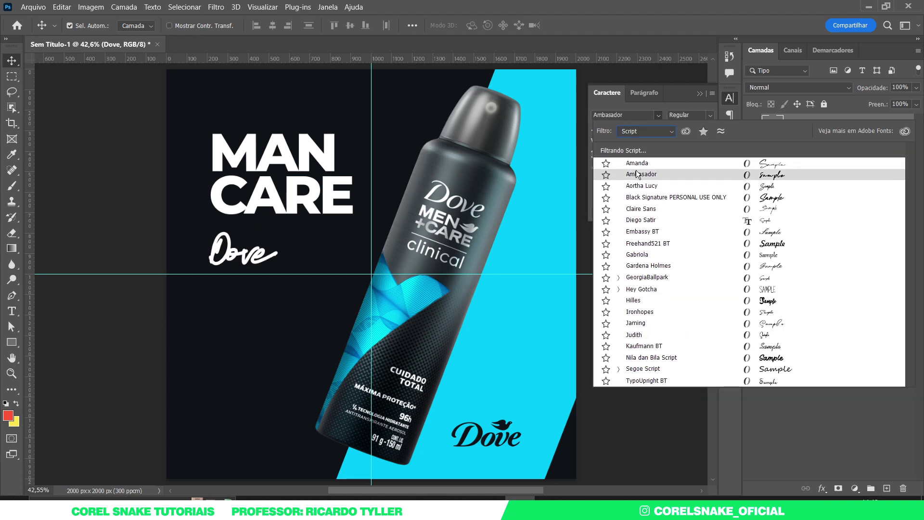
pyautogui.click(638, 164)
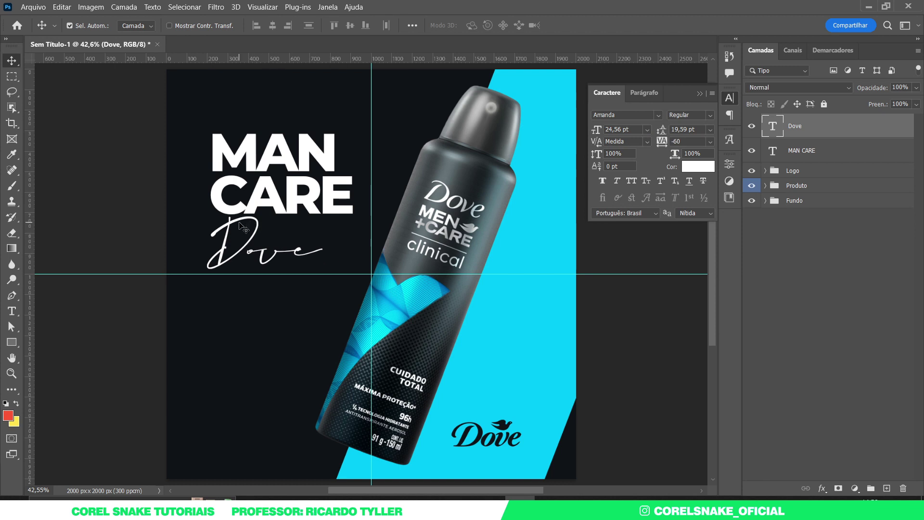
# - Move Dove up to overlap CARE and colour the word CARE cyan #33cafc
pyautogui.moveTo(229, 223)
pyautogui.mouseDown()
pyautogui.moveTo(234, 198)
pyautogui.moveTo(222, 229)
pyautogui.mouseUp()
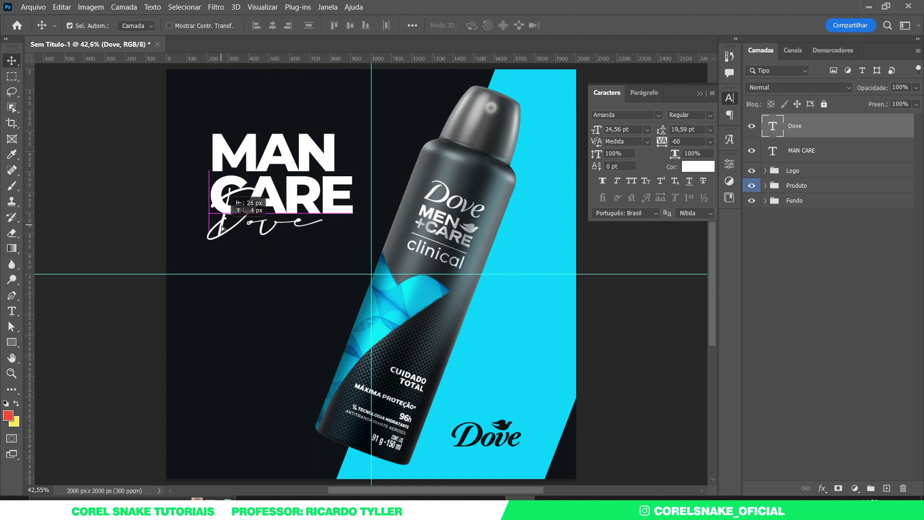
pyautogui.doubleClick(334, 197)
pyautogui.moveTo(355, 189); pyautogui.dragTo(220, 203)
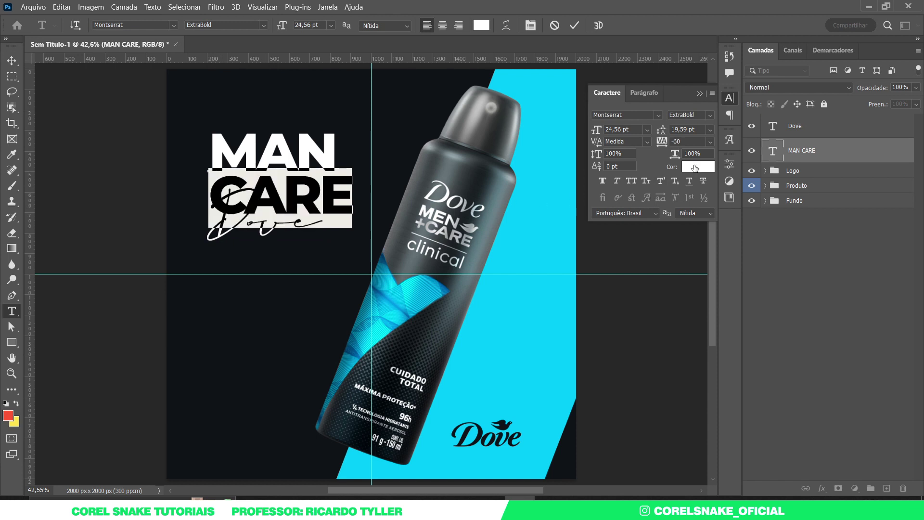
pyautogui.click(698, 167)
pyautogui.write('33cafc')
pyautogui.click(871, 226)
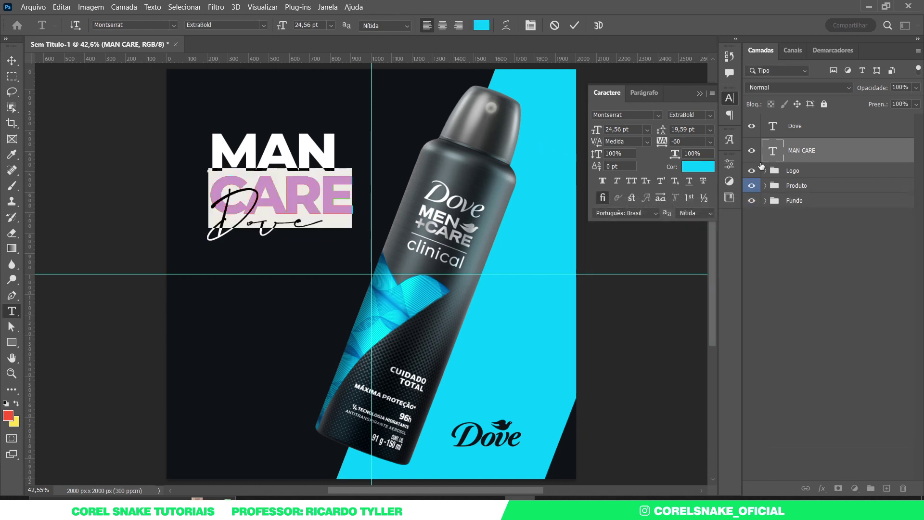
pyautogui.click(730, 98)
# - Duplicate MAN CARE lower on the canvas and move the copy to the top of the layers
pyautogui.click(11, 61)
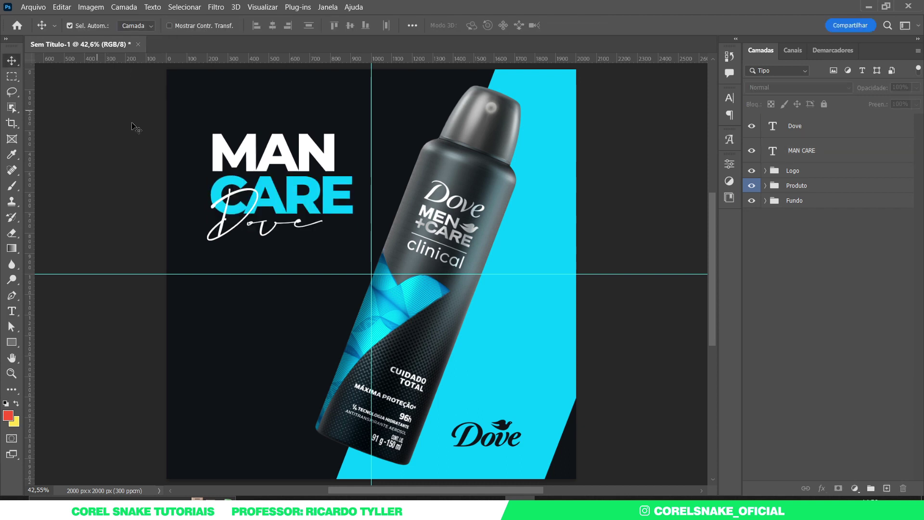
pyautogui.scroll(-2, 502, 261)
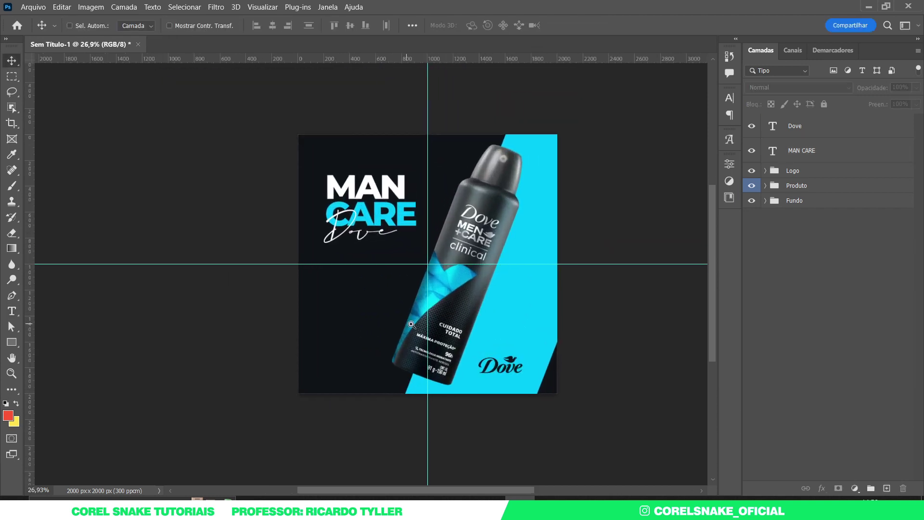
pyautogui.scroll(2, 409, 322)
pyautogui.moveTo(355, 170); pyautogui.dragTo(358, 273)
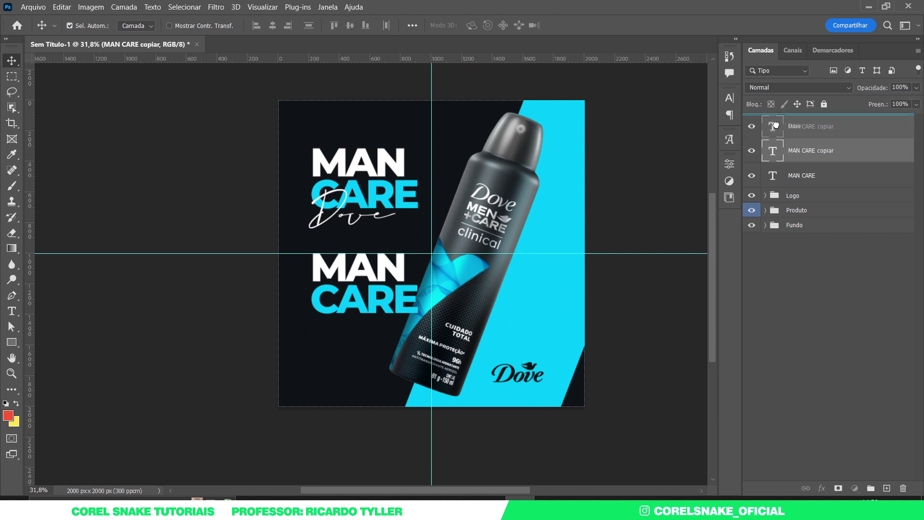
pyautogui.moveTo(769, 152); pyautogui.dragTo(800, 117)
# - Group the Dove and original MAN CARE layers into a group named Tema
pyautogui.click(803, 152)
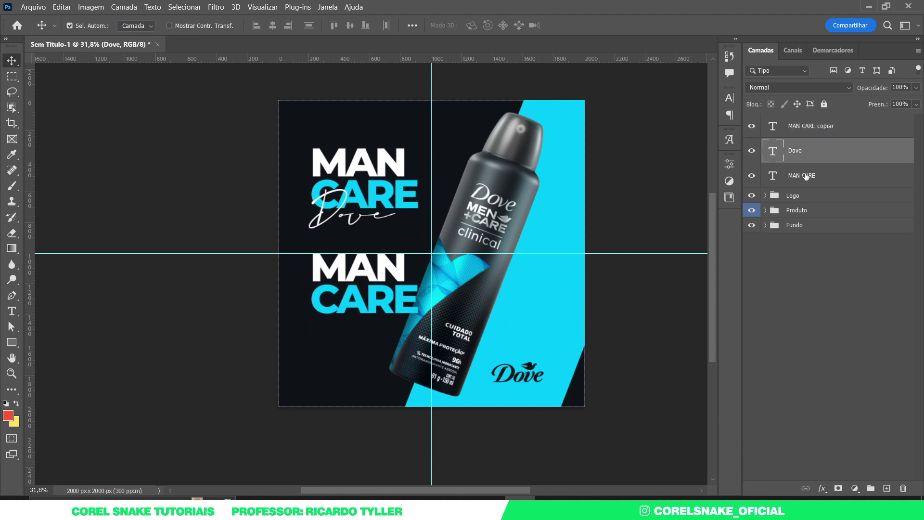
pyautogui.keyDown('shift'); pyautogui.click(805, 177); pyautogui.keyUp('shift')
pyautogui.hotkey('ctrl', 'g')
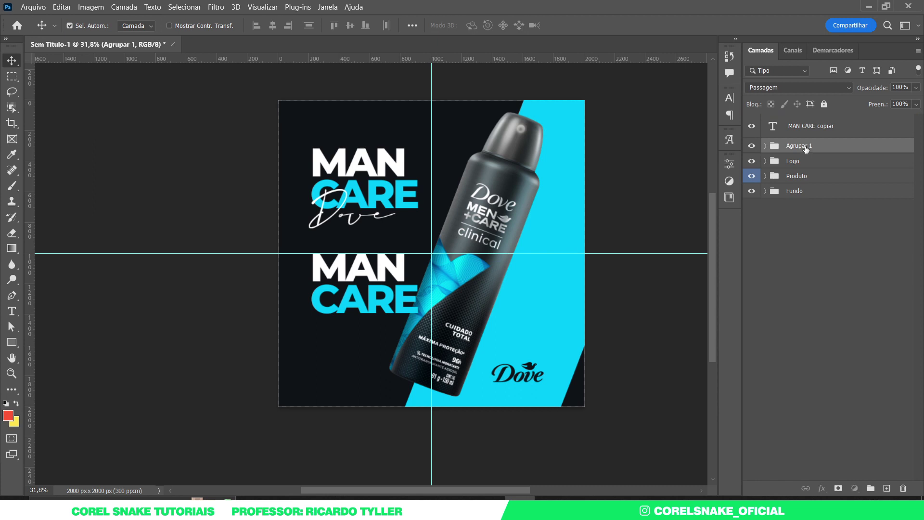
pyautogui.doubleClick(799, 146)
pyautogui.write('Tema')
pyautogui.press('Return')
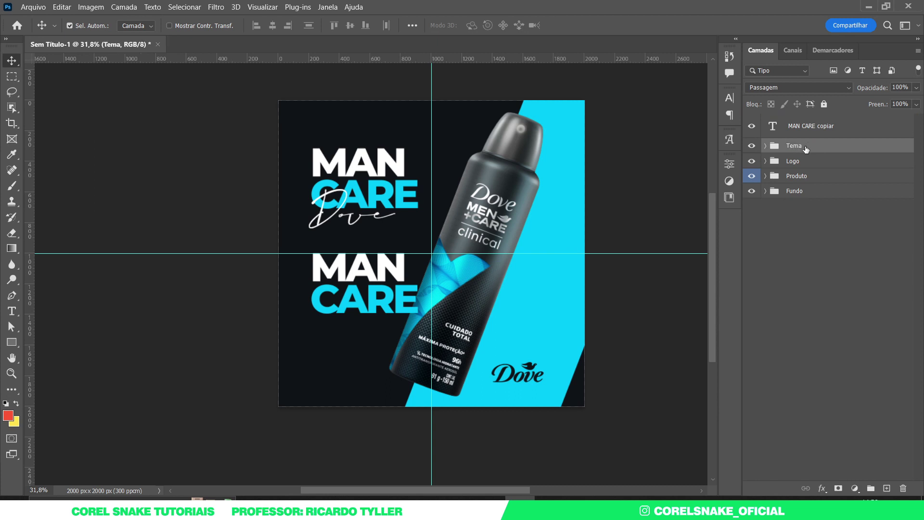
# - Retype the copied headline as 'Máxima Proteção Clinical' and select its last two lines
pyautogui.doubleClick(385, 272)
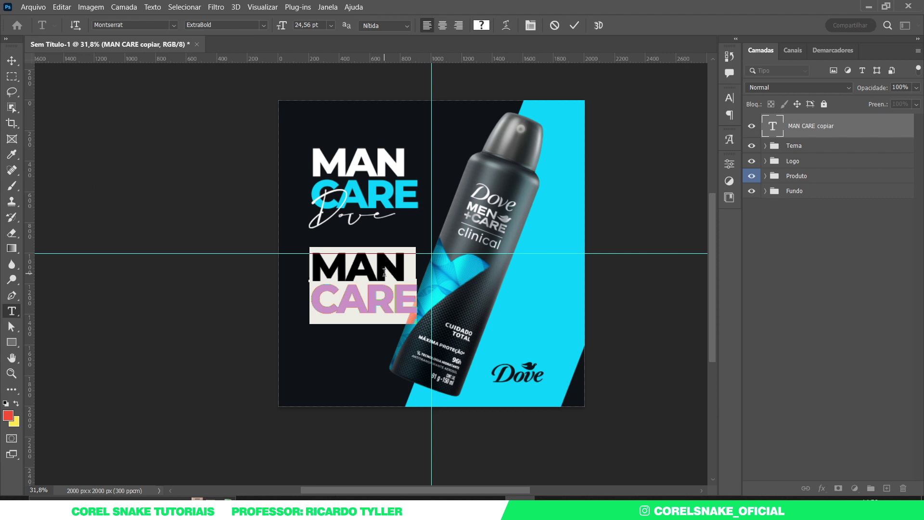
pyautogui.write('Máxi')
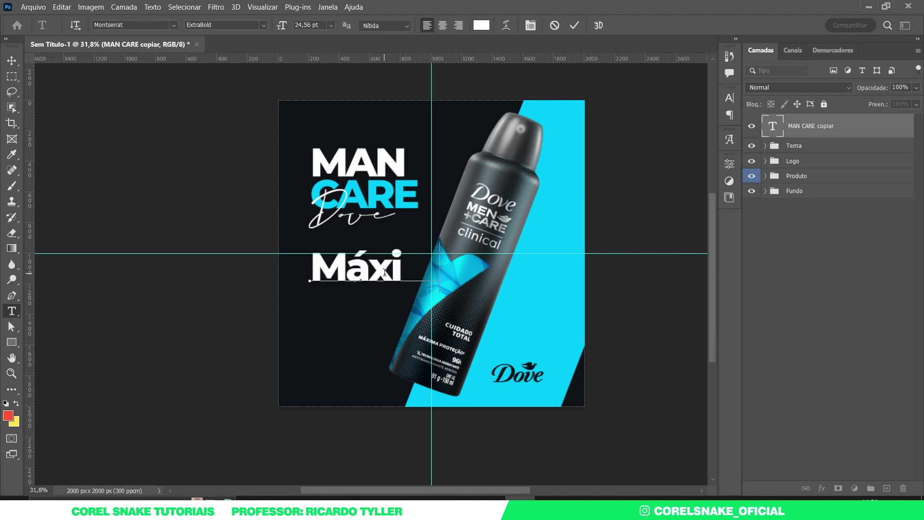
pyautogui.write('ma ')
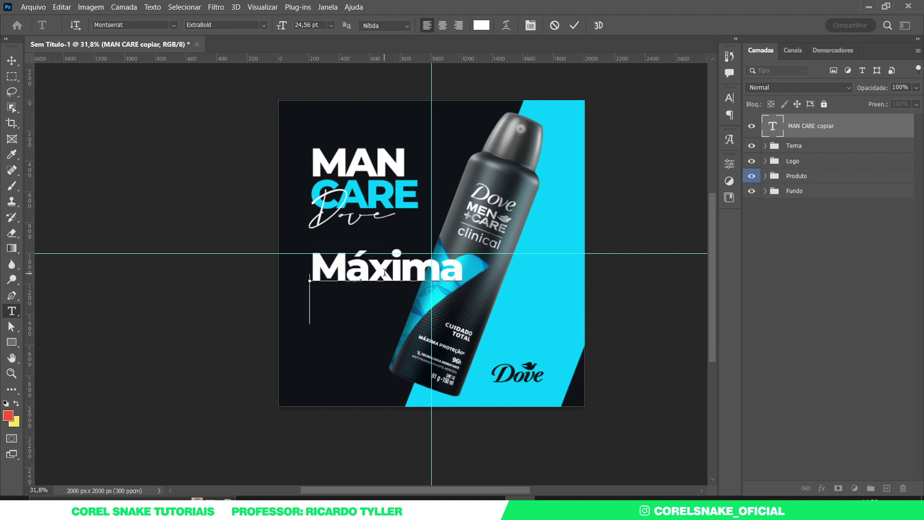
pyautogui.write('Prot')
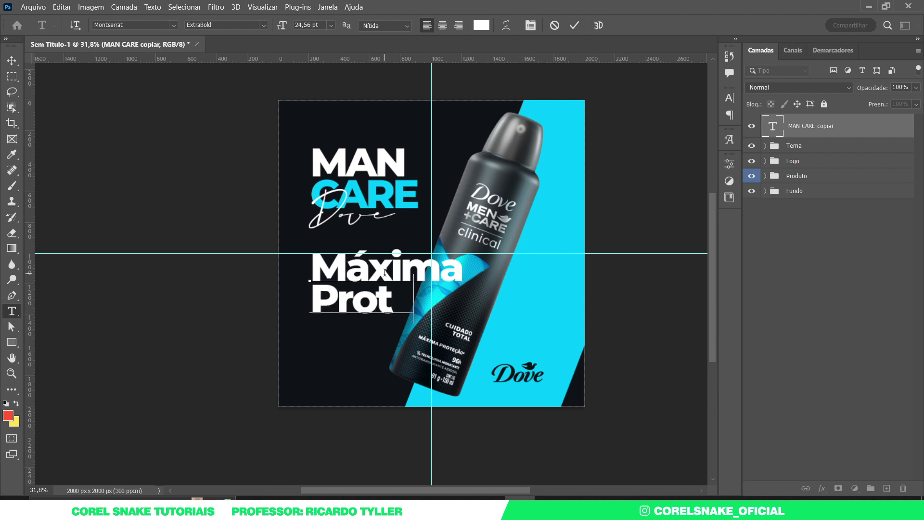
pyautogui.write('eção ')
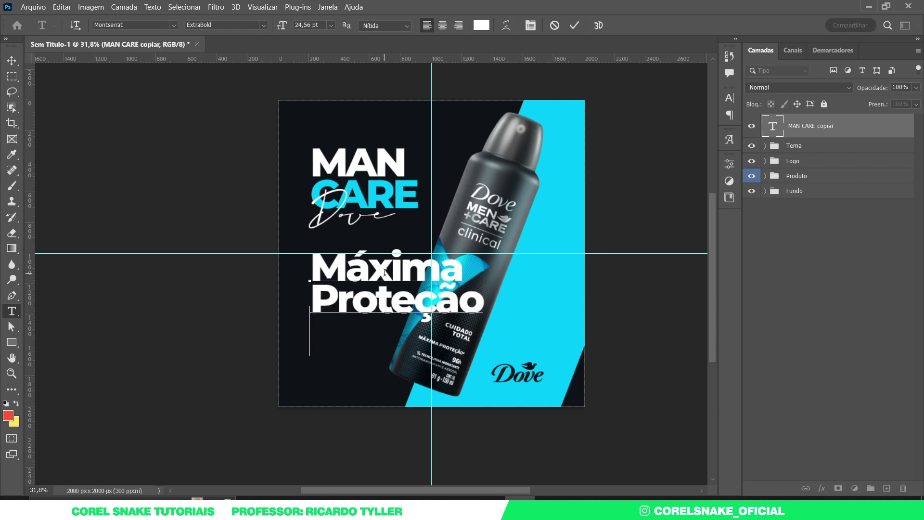
pyautogui.write('Clinical')
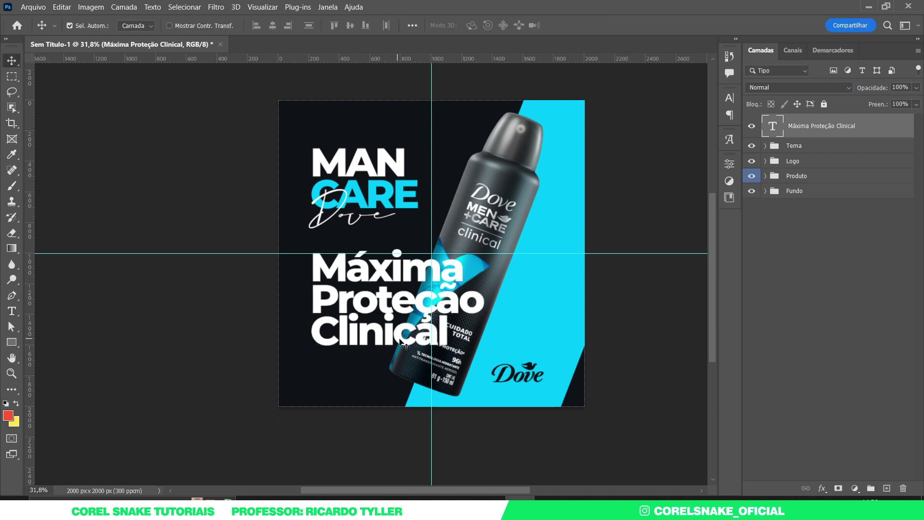
pyautogui.hotkey('shift', 'Home')
pyautogui.hotkey('shift', 'Up')
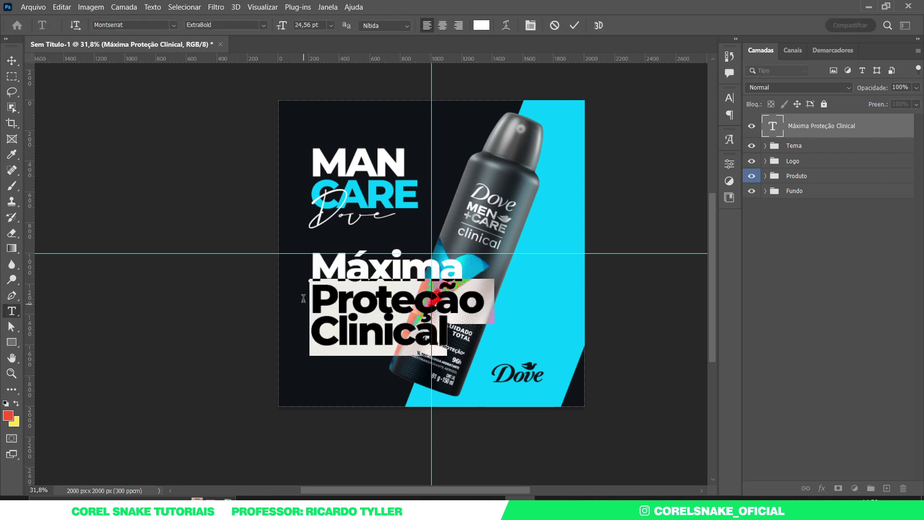
# - Give 'Proteção Clinical' the lighter Montserrat Medium weight
pyautogui.click(727, 102)
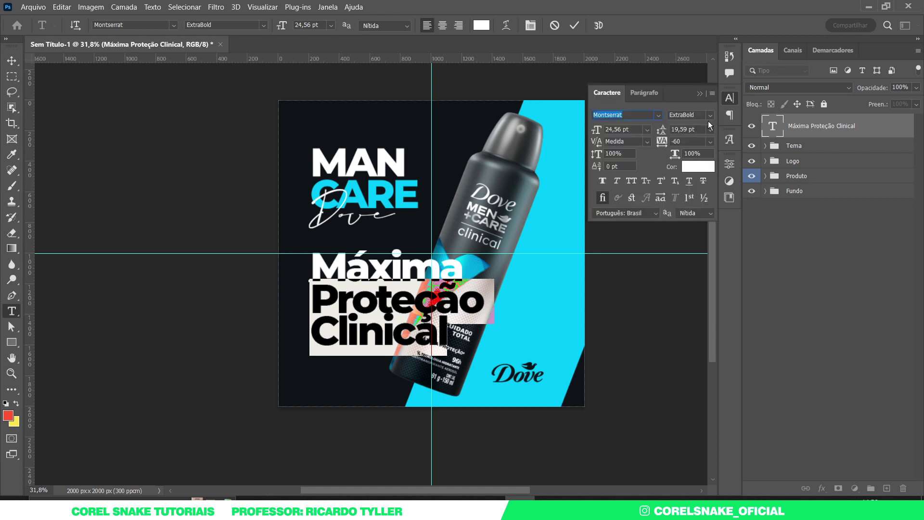
pyautogui.click(709, 115)
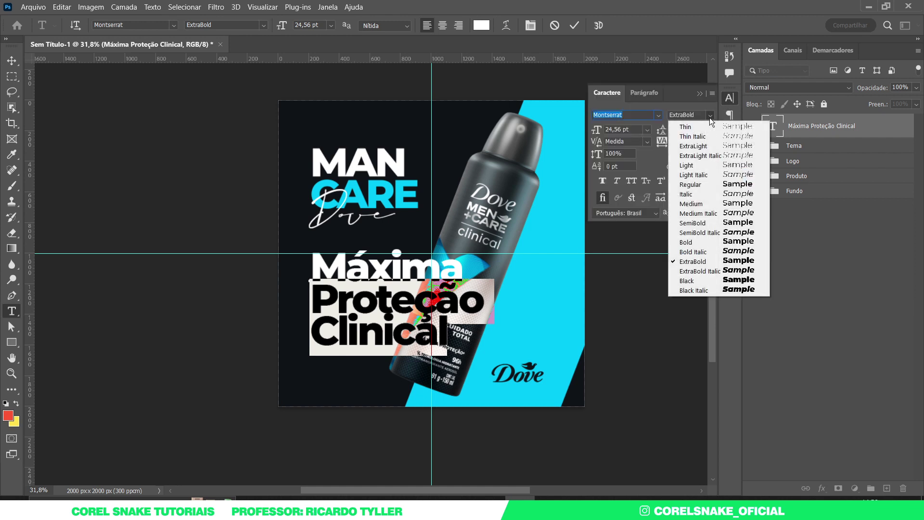
pyautogui.click(720, 201)
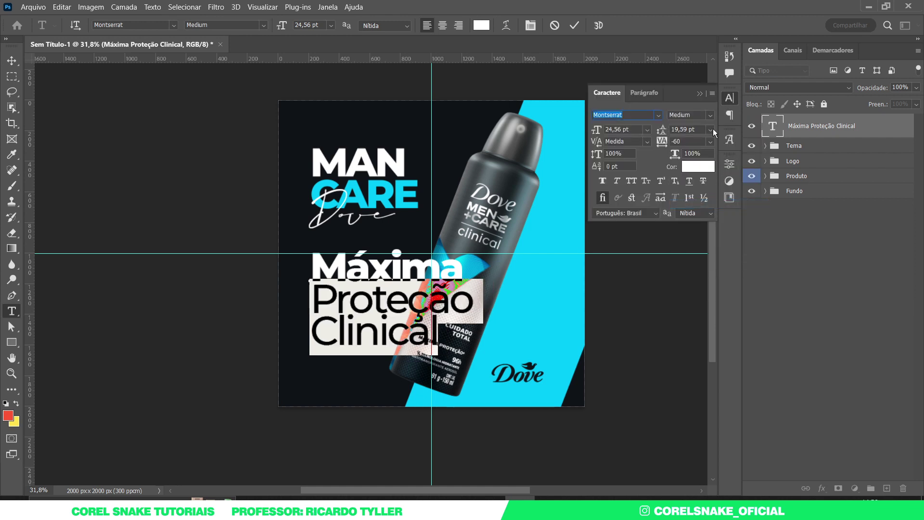
pyautogui.click(12, 60)
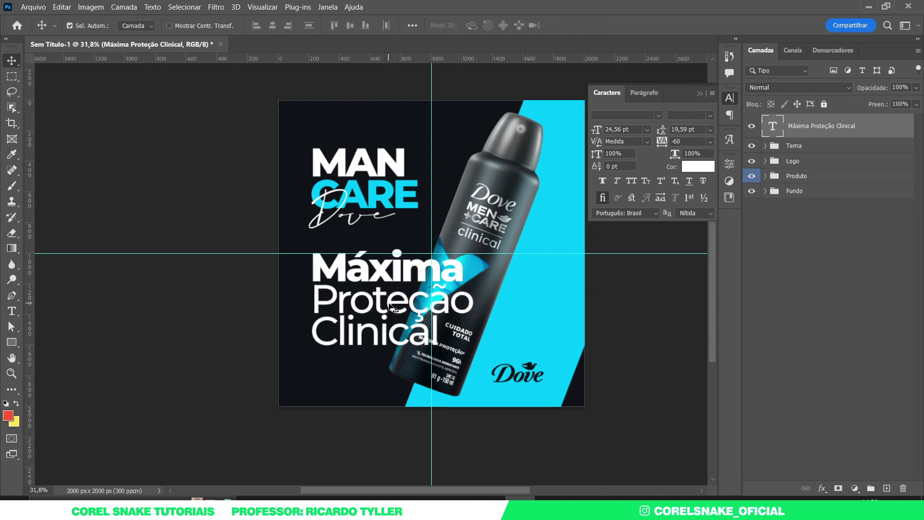
pyautogui.hotkey('ctrl', 't')
# - Scale the Máxima Proteção Clinical text block down to about 41%
pyautogui.moveTo(474, 358)
pyautogui.mouseDown()
pyautogui.moveTo(367, 305)
pyautogui.moveTo(367, 287)
pyautogui.moveTo(394, 305)
pyautogui.moveTo(362, 289)
pyautogui.moveTo(387, 306)
pyautogui.mouseUp()
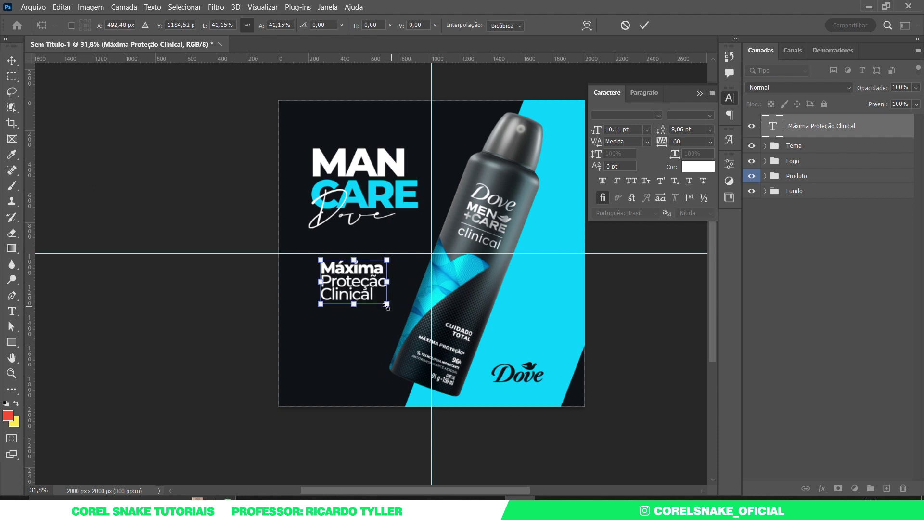
pyautogui.press('Return')
pyautogui.doubleClick(352, 271)
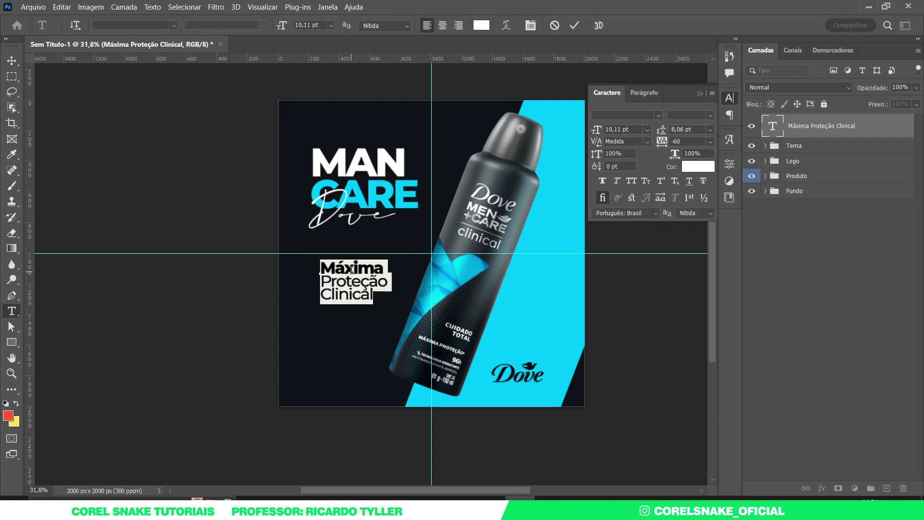
pyautogui.click(379, 269)
# - Increase the leading between all three lines of the text
pyautogui.moveTo(384, 268); pyautogui.dragTo(291, 268)
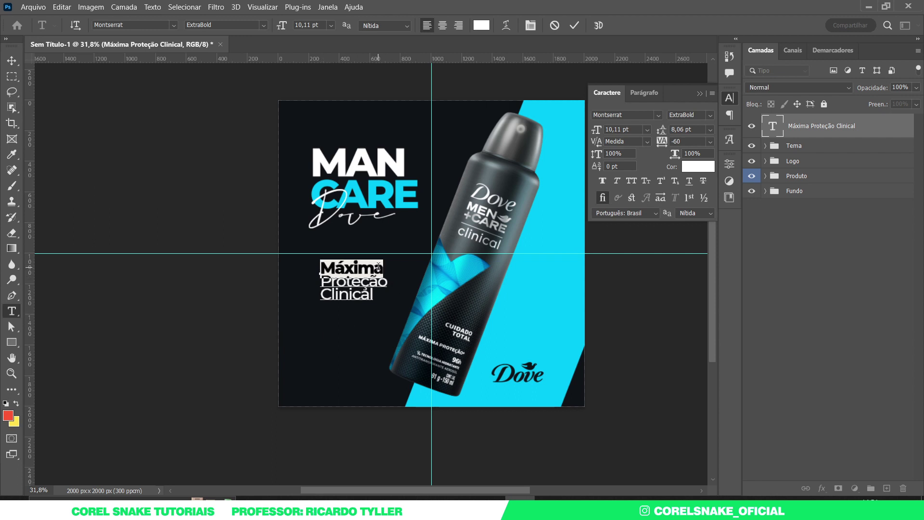
pyautogui.press('Right')
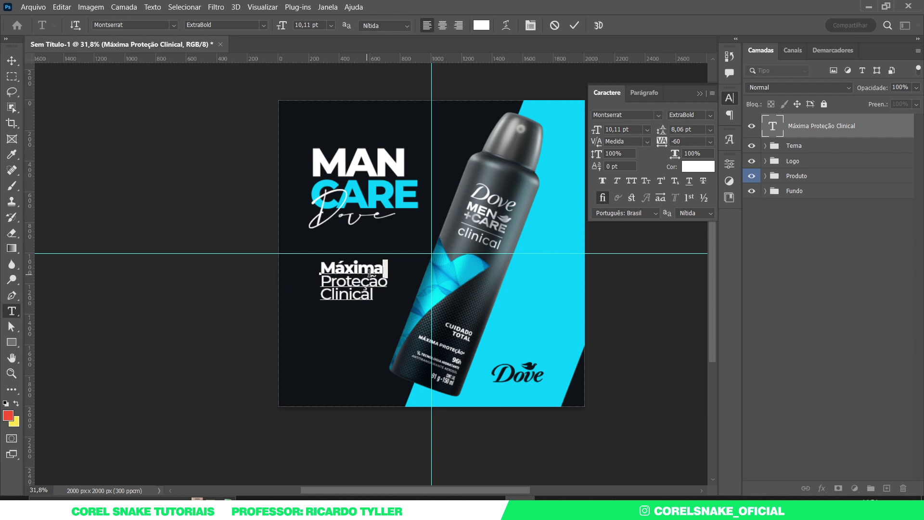
pyautogui.moveTo(384, 268); pyautogui.dragTo(318, 269)
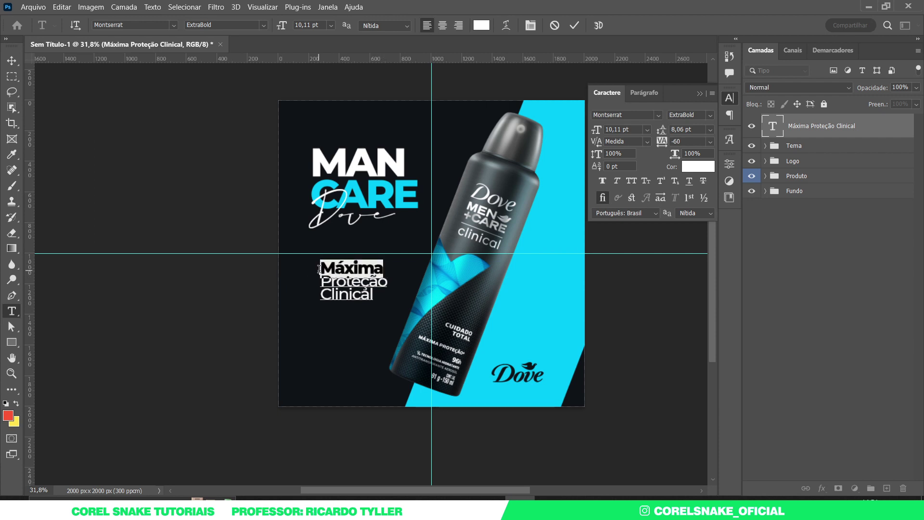
pyautogui.tripleClick(364, 286)
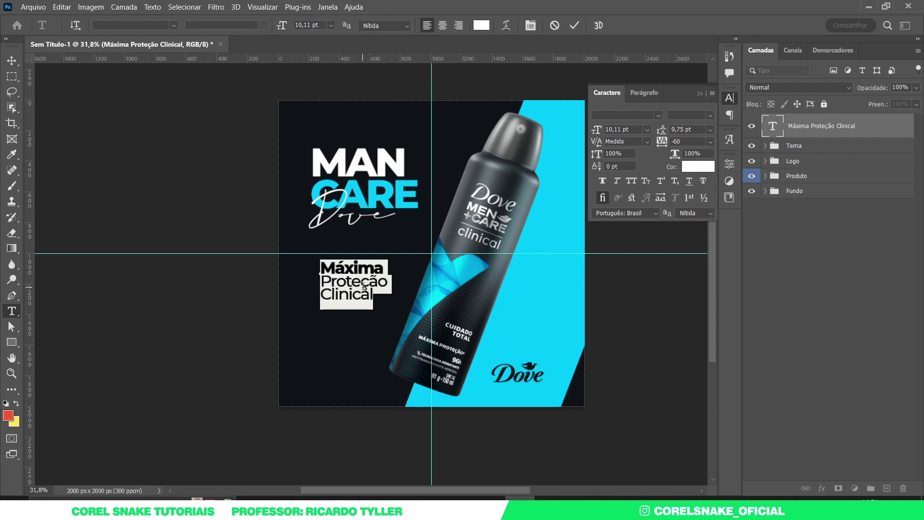
pyautogui.hotkey('alt', 'Down')
pyautogui.hotkey('alt', 'Down')
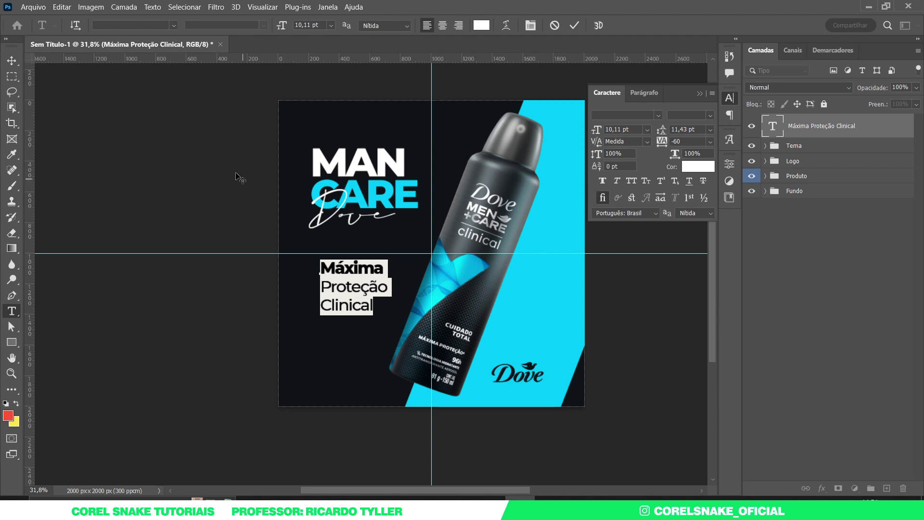
pyautogui.click(12, 60)
# - Recolour the word 'Máxima' with the dark background colour sampled from the canvas
pyautogui.scroll(5, 359, 258)
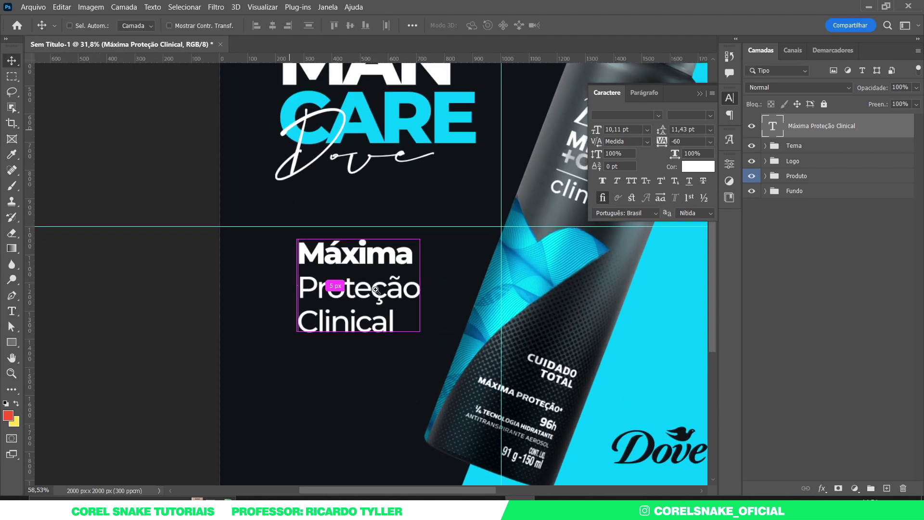
pyautogui.doubleClick(360, 258)
pyautogui.moveTo(414, 255); pyautogui.dragTo(296, 255)
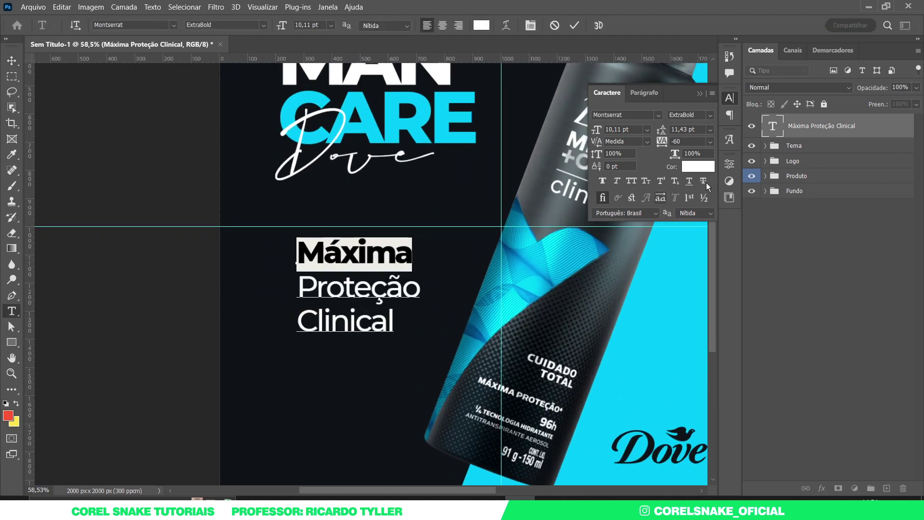
pyautogui.click(701, 167)
pyautogui.click(438, 245)
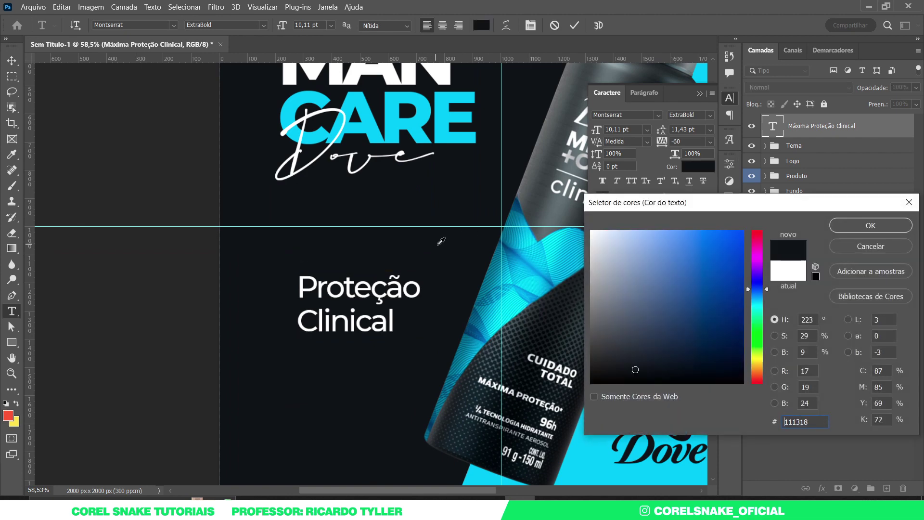
pyautogui.click(847, 245)
pyautogui.click(729, 98)
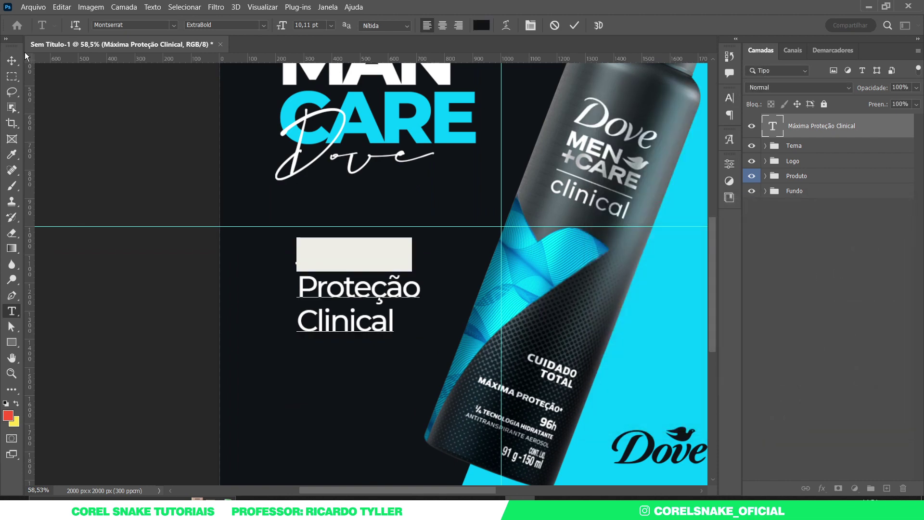
pyautogui.click(12, 60)
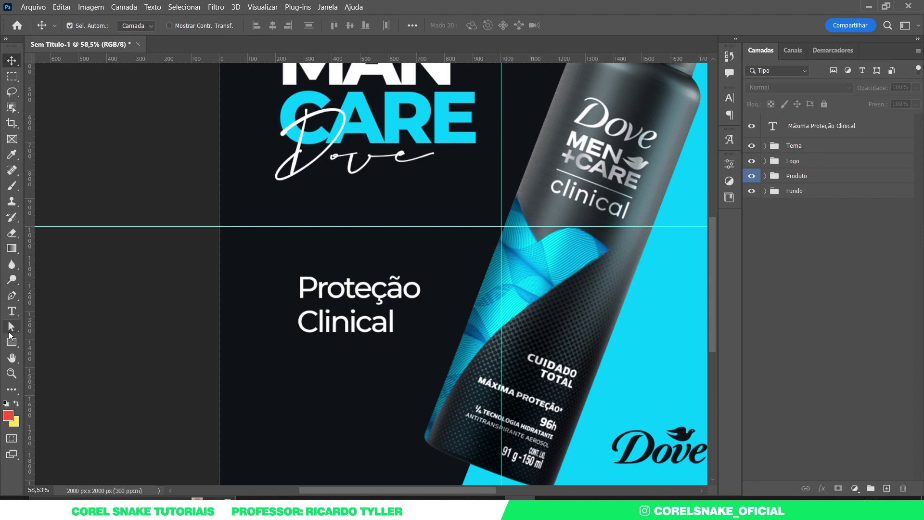
# - Draw a rectangle layer over 'Máxima', placed behind the text layer
pyautogui.click(11, 341)
pyautogui.click(794, 133)
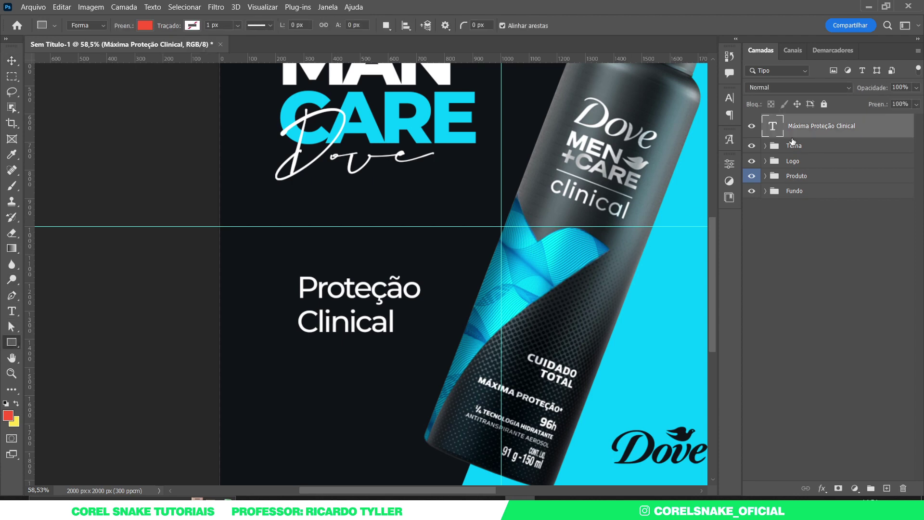
pyautogui.click(813, 147)
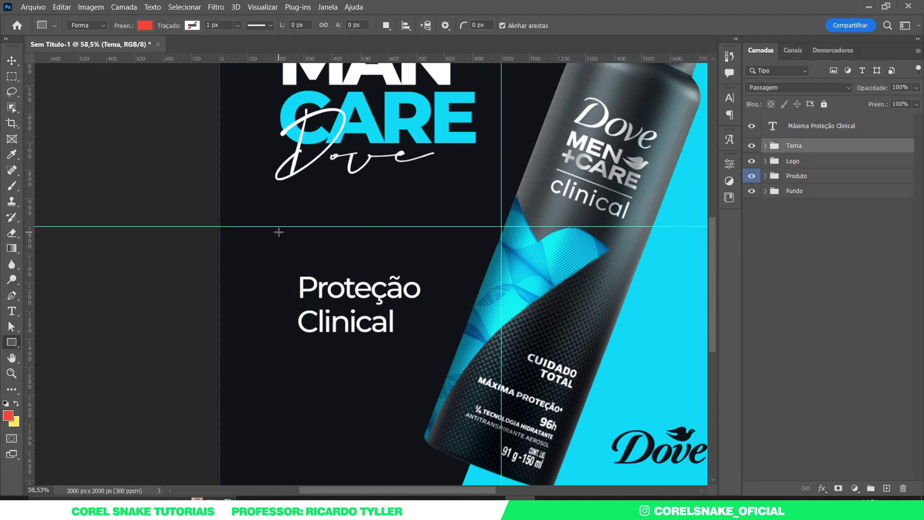
pyautogui.moveTo(279, 232); pyautogui.dragTo(437, 264)
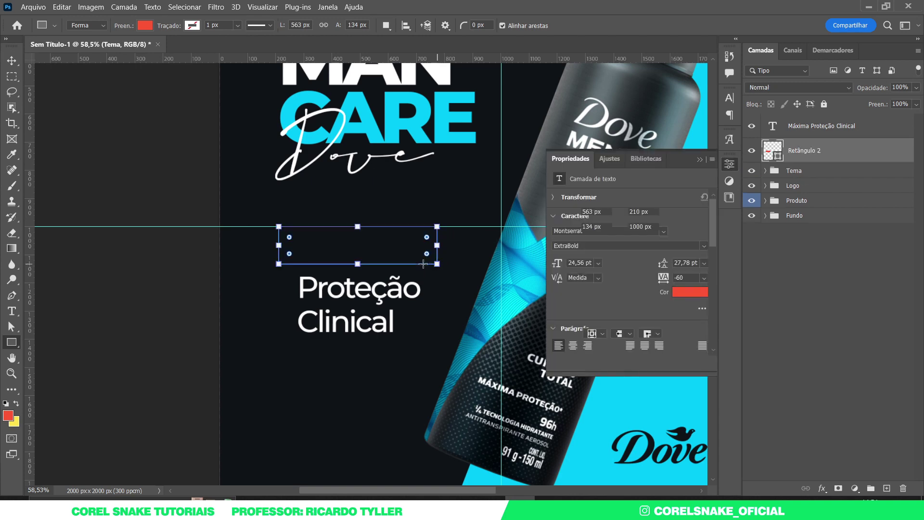
pyautogui.click(13, 60)
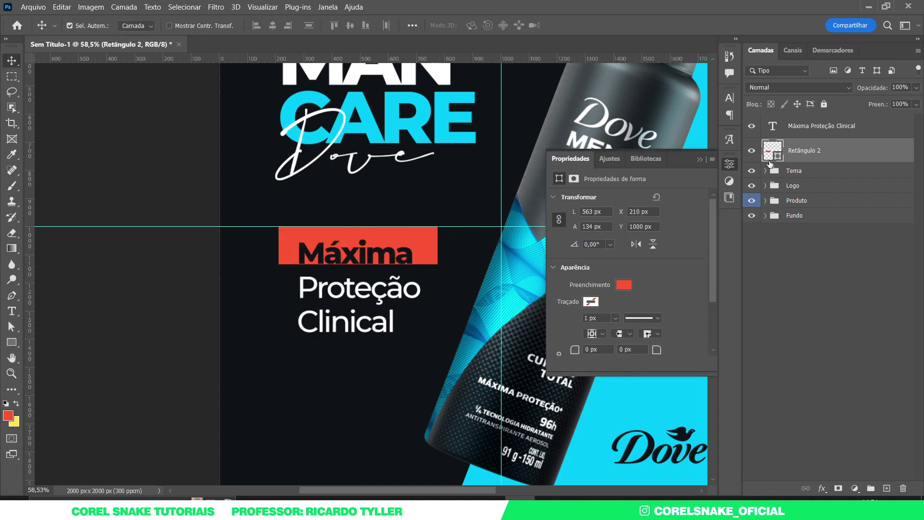
# - Fill the rectangle white and nudge it into place behind 'Máxima'
pyautogui.doubleClick(778, 158)
pyautogui.click(393, 74)
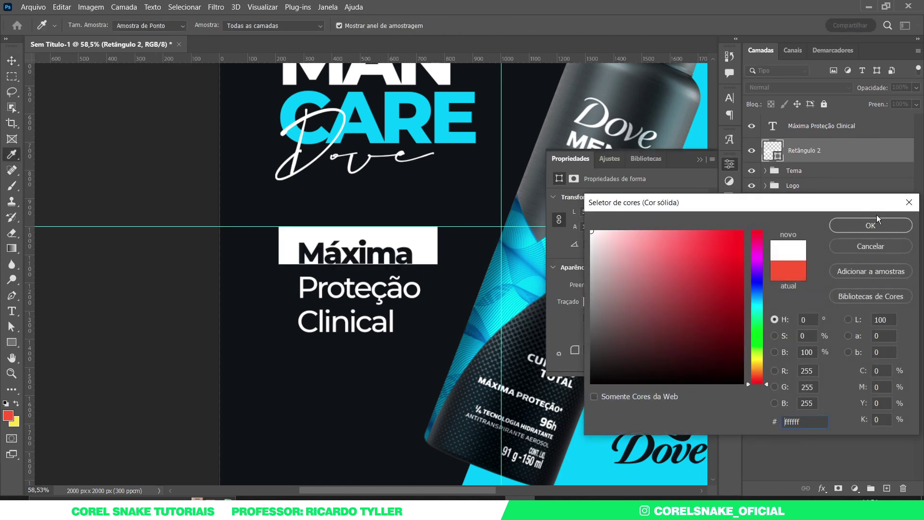
pyautogui.click(872, 226)
pyautogui.click(729, 164)
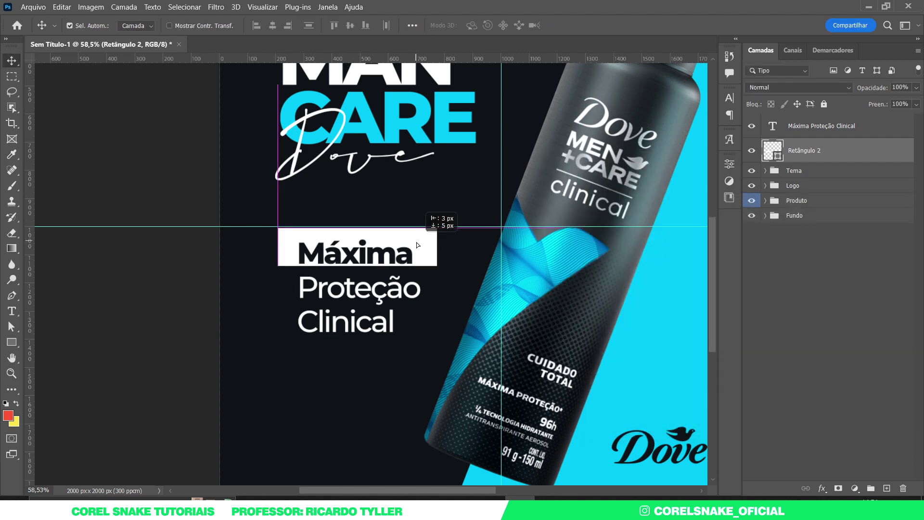
pyautogui.moveTo(418, 241); pyautogui.dragTo(417, 241)
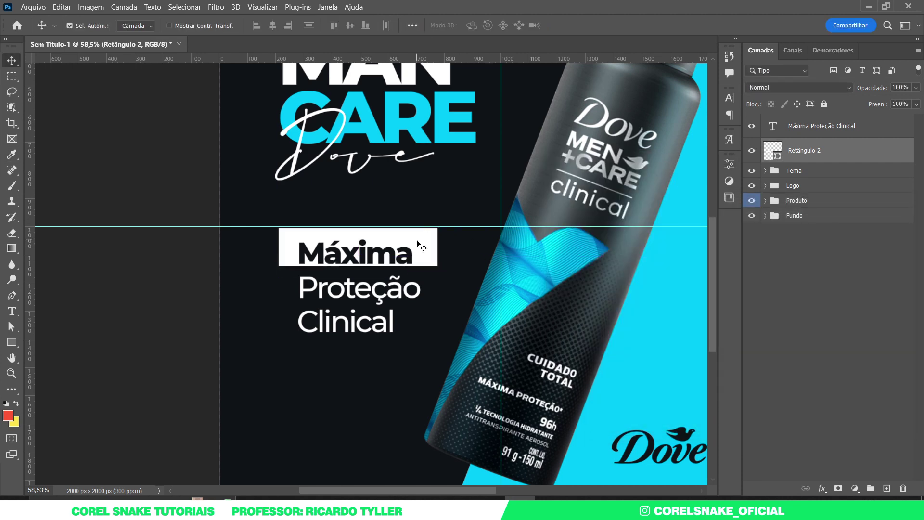
pyautogui.press('Down')
pyautogui.press('Down')
pyautogui.press('Down')
pyautogui.press('Down')
pyautogui.press('Down')
pyautogui.press('Down')
# - Resize the white box to fit snugly around 'Máxima'
pyautogui.hotkey('ctrl', 't')
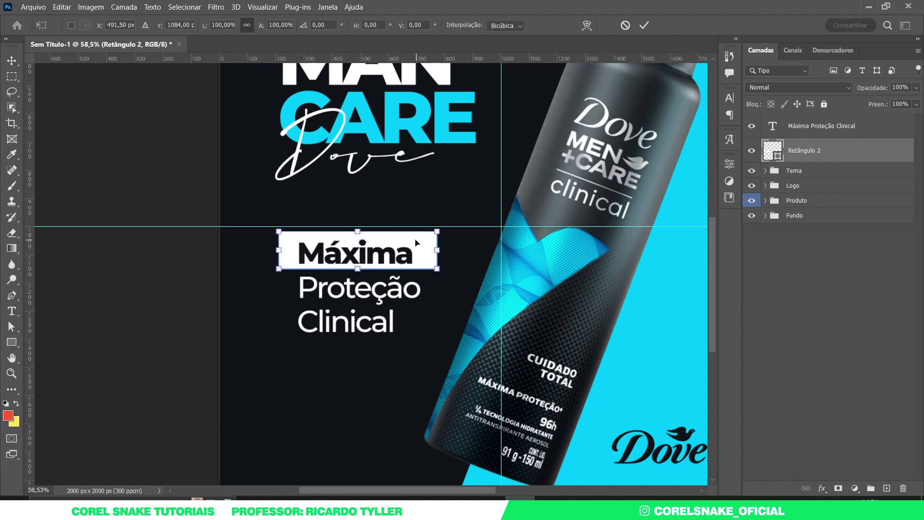
pyautogui.moveTo(359, 228); pyautogui.dragTo(360, 230)
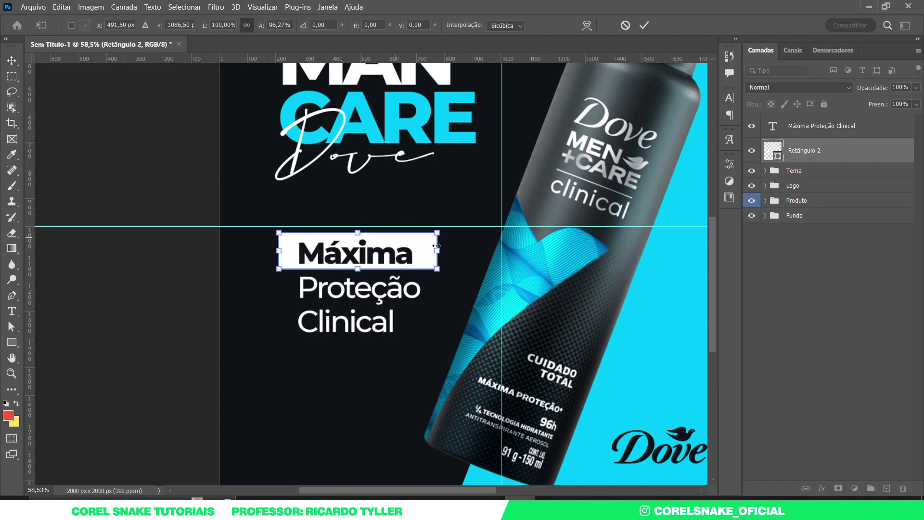
pyautogui.moveTo(439, 248); pyautogui.dragTo(424, 254)
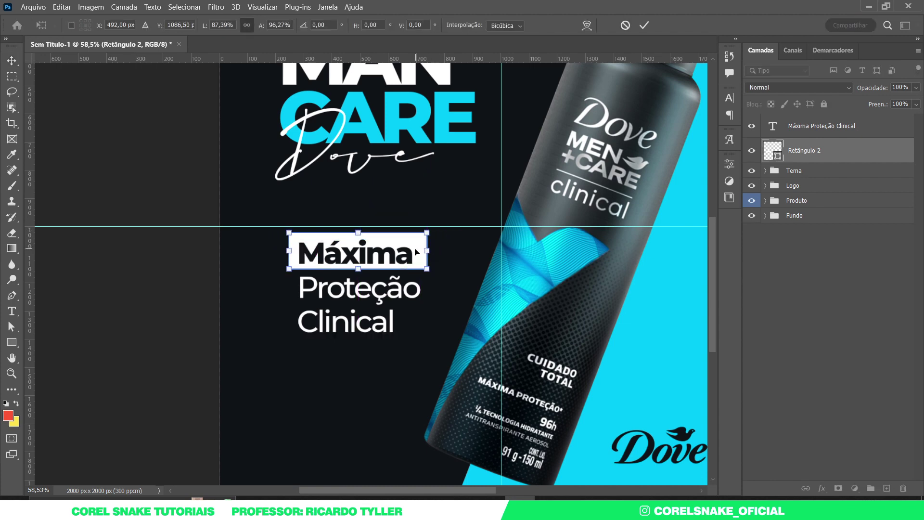
pyautogui.press('Return')
pyautogui.scroll(3, 362, 245)
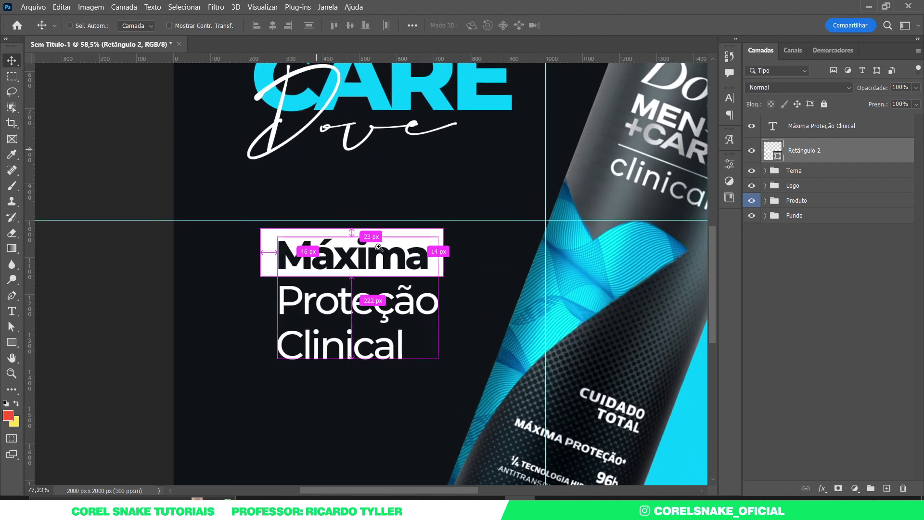
pyautogui.hotkey('ctrl', 't')
pyautogui.moveTo(354, 227); pyautogui.dragTo(354, 232)
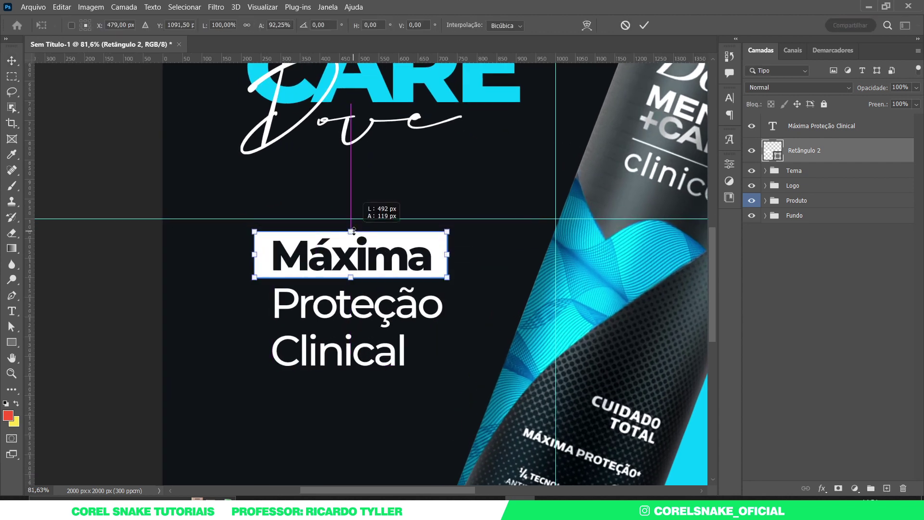
pyautogui.press('Up')
pyautogui.press('Up')
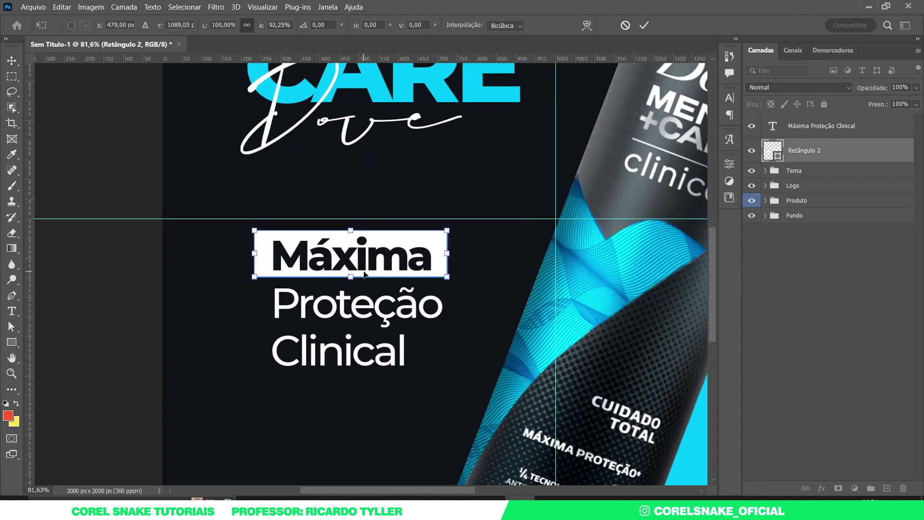
pyautogui.press('Return')
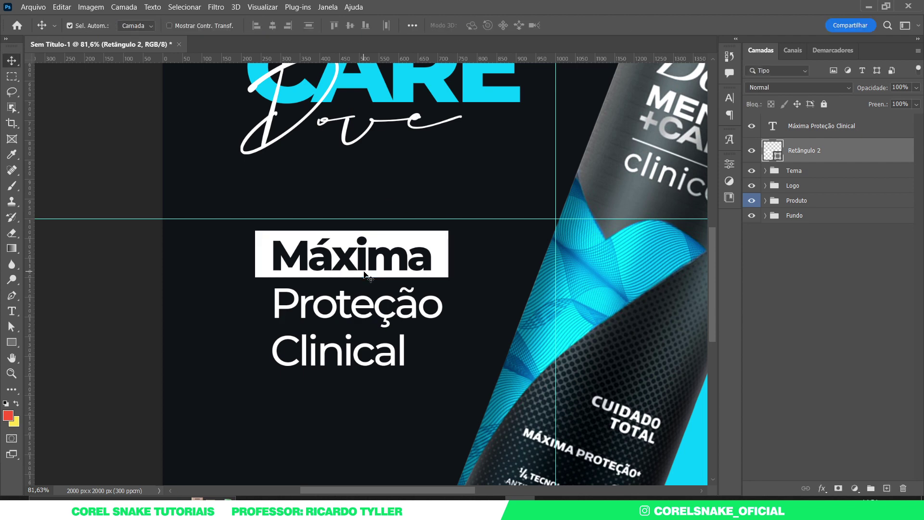
pyautogui.scroll(-5, 359, 269)
# - Tighten the line spacing of the Máxima Proteção Clinical text
pyautogui.scroll(-1, 359, 269)
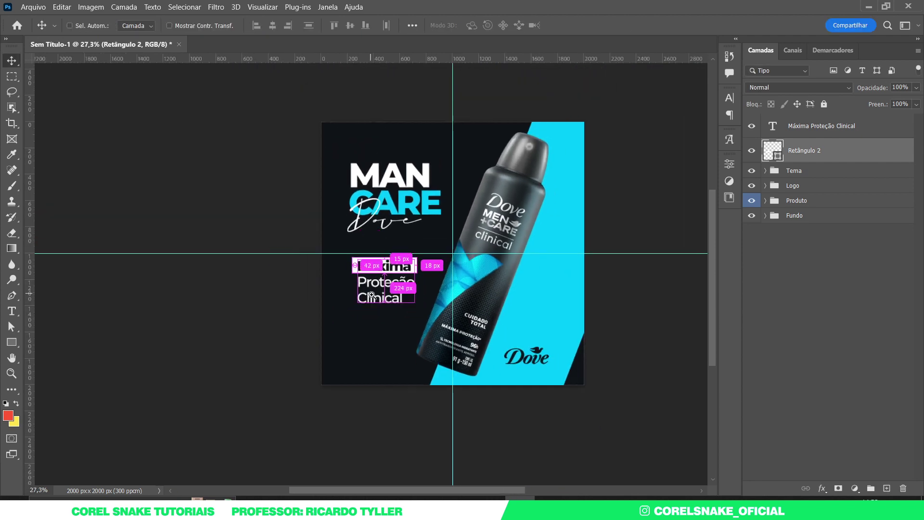
pyautogui.doubleClick(382, 282)
pyautogui.hotkey('alt', 'Up')
pyautogui.hotkey('alt', 'Up')
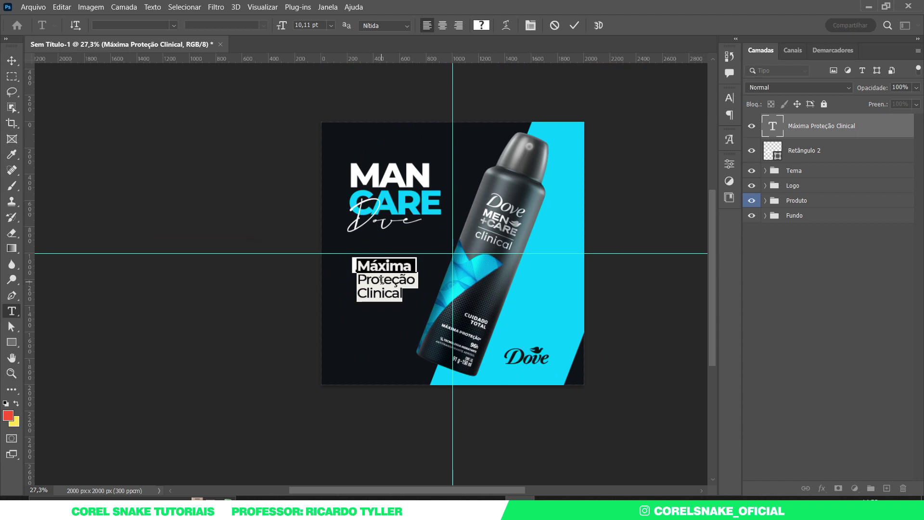
pyautogui.click(11, 60)
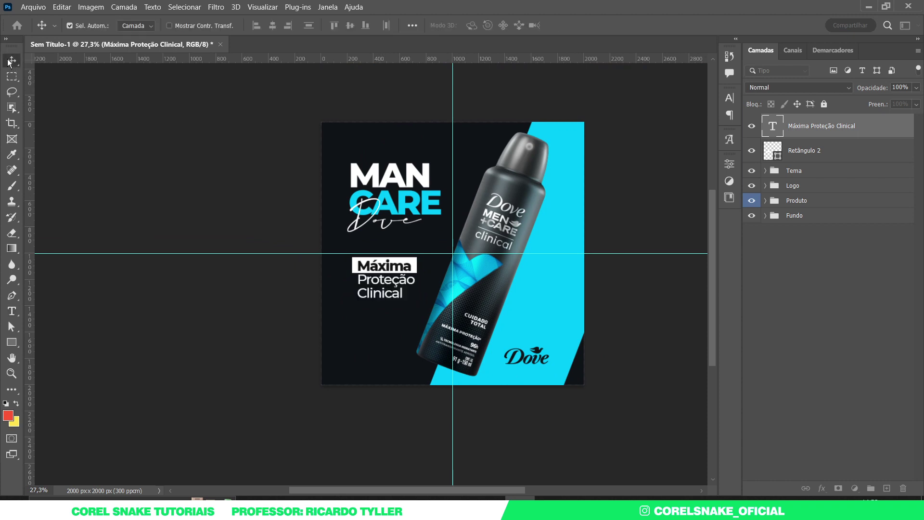
# - Scale the text and its white box down slightly together
pyautogui.scroll(-1, 303, 262)
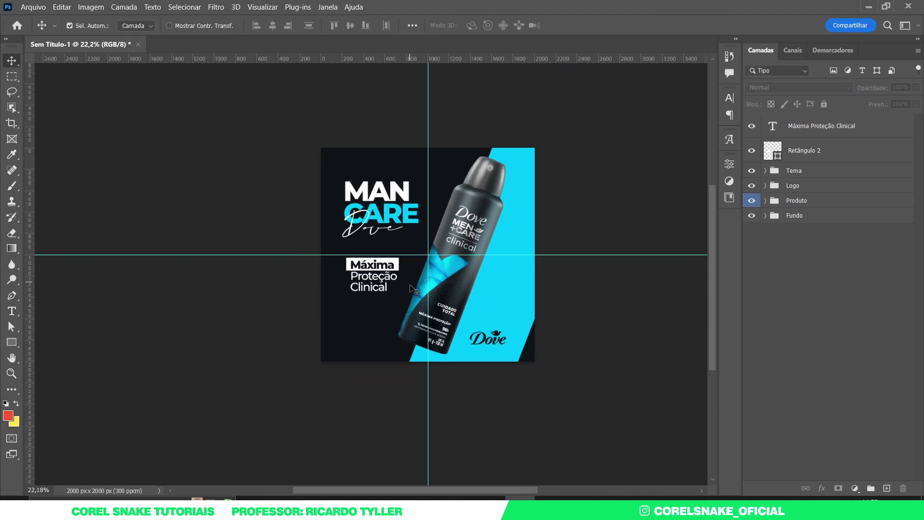
pyautogui.scroll(2, 392, 289)
pyautogui.click(337, 256)
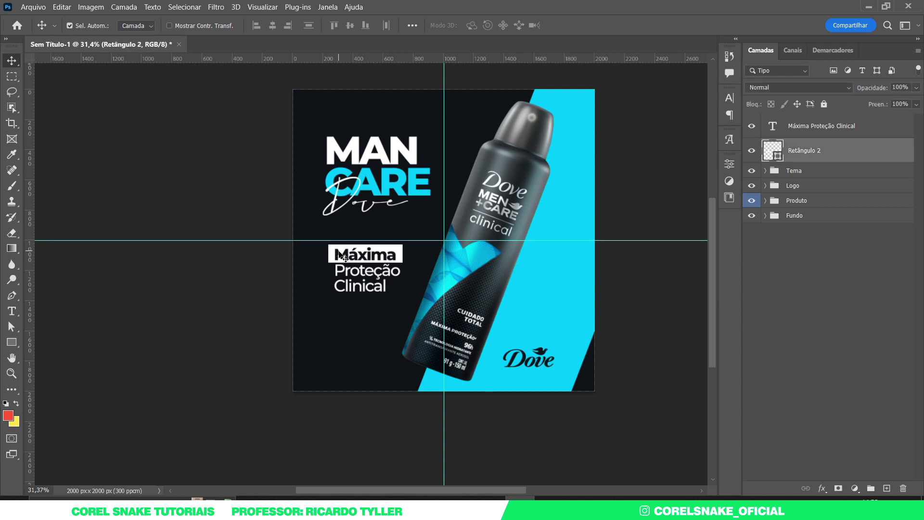
pyautogui.keyDown('shift'); pyautogui.click(366, 272); pyautogui.keyUp('shift')
pyautogui.hotkey('ctrl', 't')
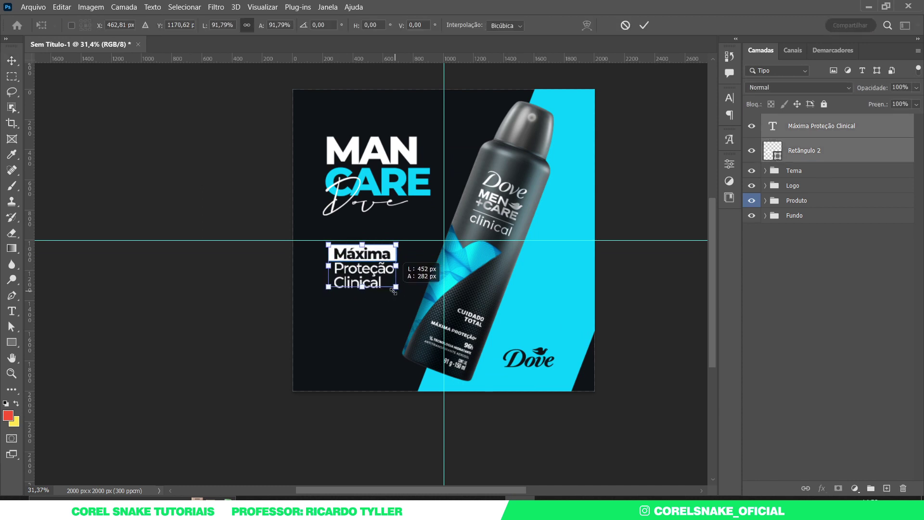
pyautogui.moveTo(402, 291); pyautogui.dragTo(396, 286)
pyautogui.press('Return')
pyautogui.click(644, 301)
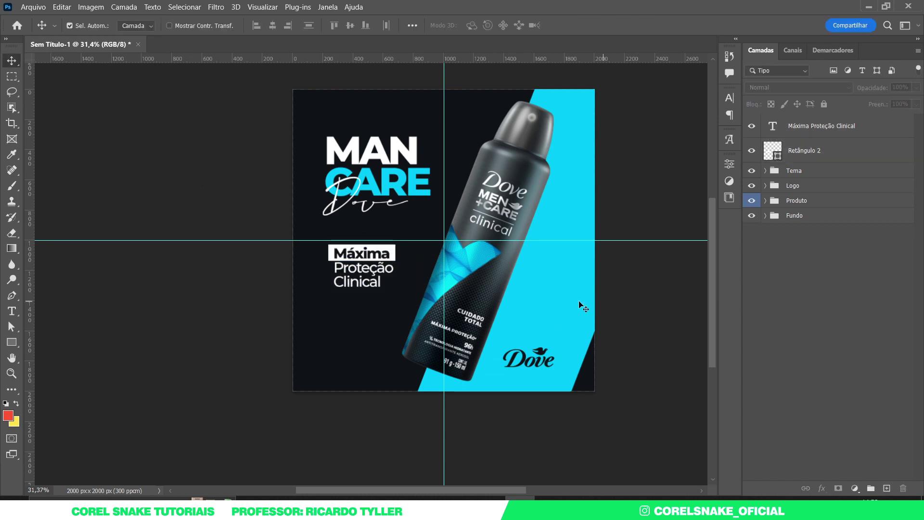
pyautogui.doubleClick(369, 283)
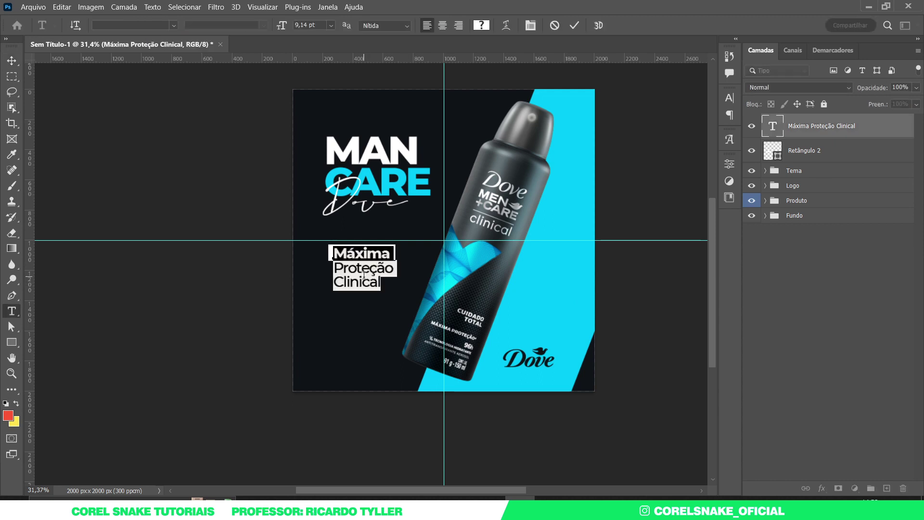
# - Copy the text lower on the canvas and group the original text with its white box as 'Descr'
pyautogui.click(18, 63)
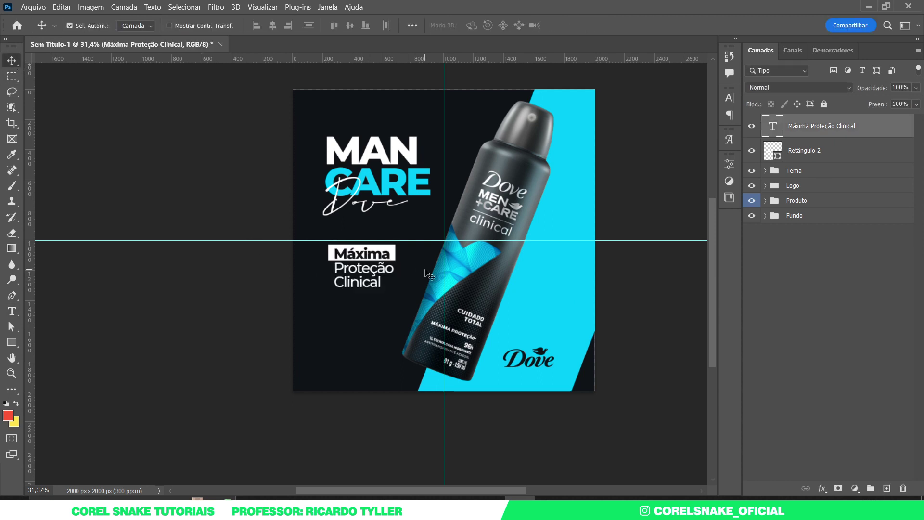
pyautogui.moveTo(361, 256); pyautogui.dragTo(361, 308)
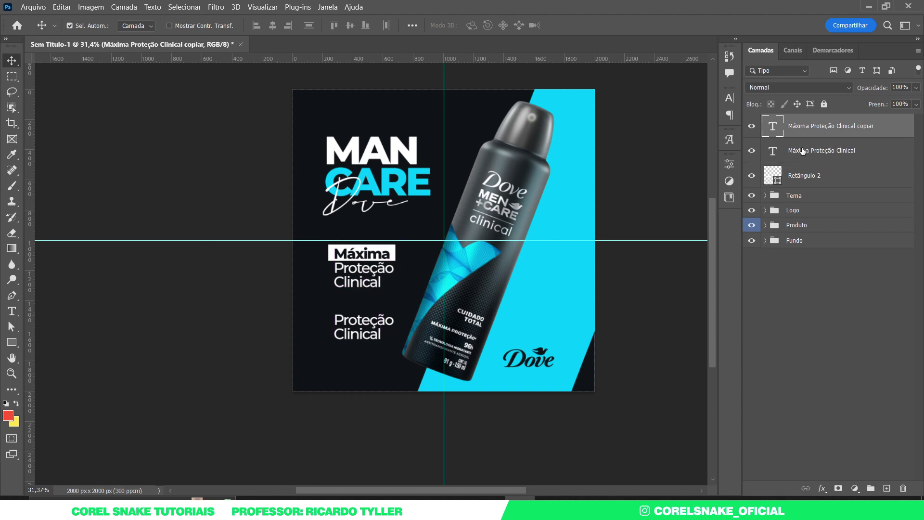
pyautogui.click(803, 151)
pyautogui.keyDown('shift'); pyautogui.click(803, 177); pyautogui.keyUp('shift')
pyautogui.hotkey('ctrl', 'g')
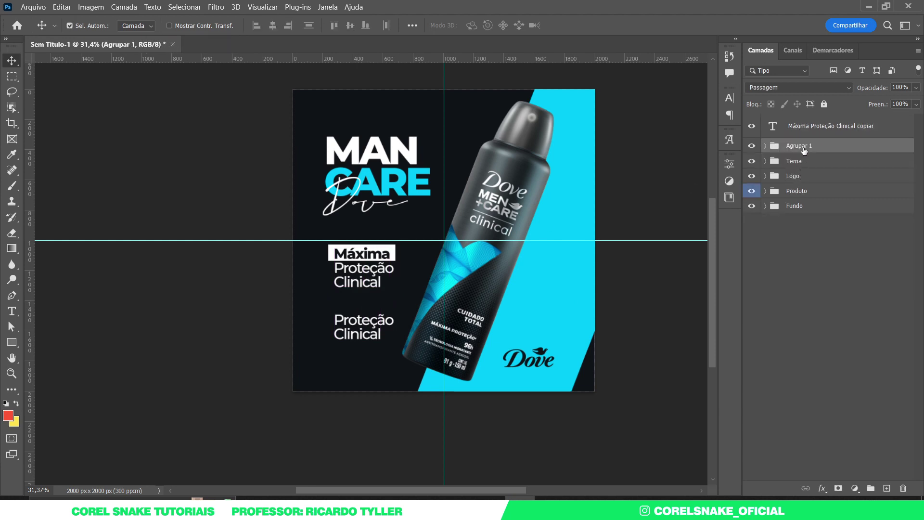
pyautogui.doubleClick(803, 146)
pyautogui.write('Descr')
pyautogui.press('Return')
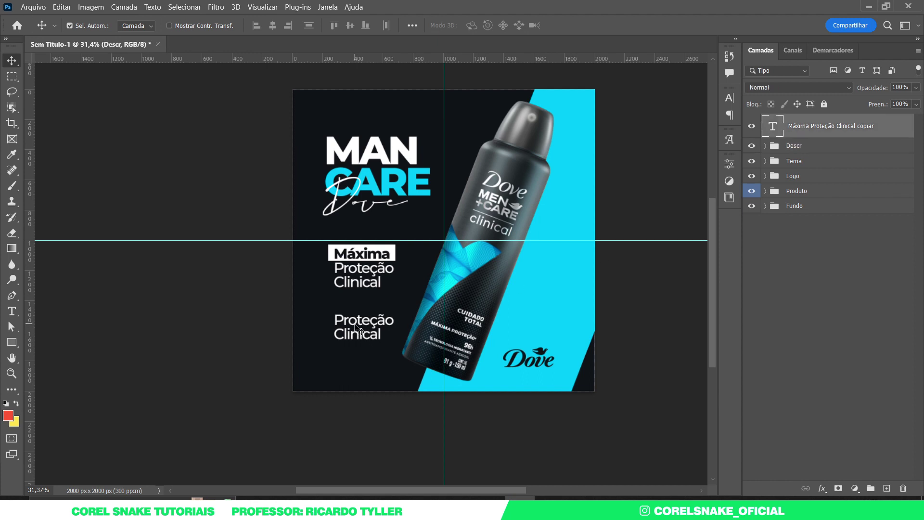
# - Duplicate the lower copy further down and hide that duplicate
pyautogui.click(360, 328)
pyautogui.moveTo(360, 328); pyautogui.dragTo(360, 358)
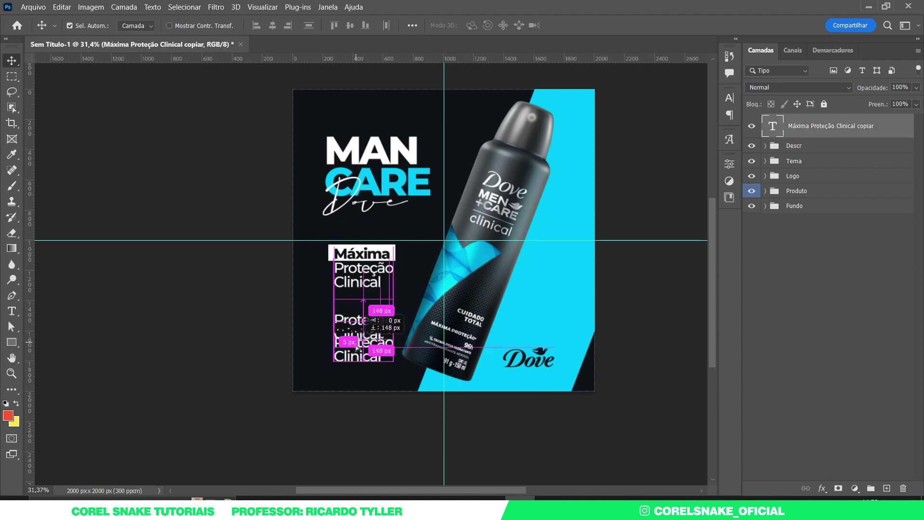
pyautogui.click(752, 127)
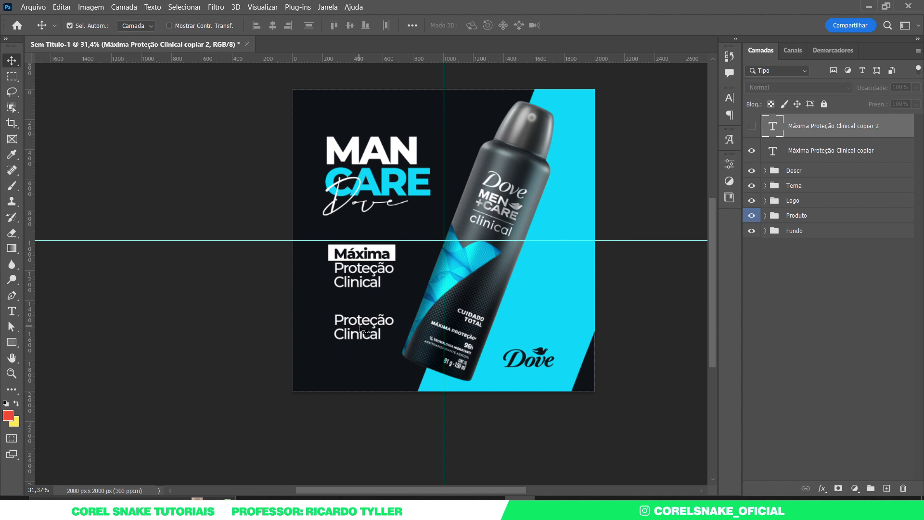
# - Change the lower copy to a '9' coloured white, sampled from the MAN headline
pyautogui.doubleClick(362, 319)
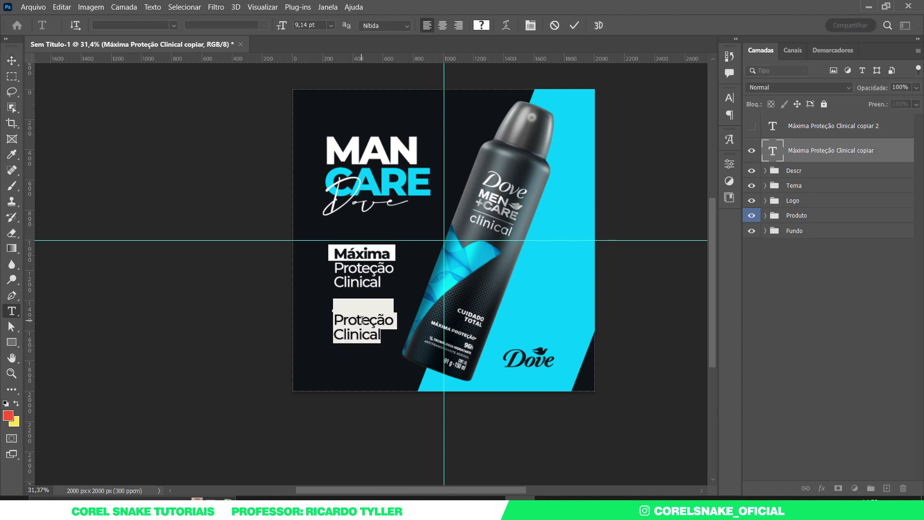
pyautogui.press('BackSpace')
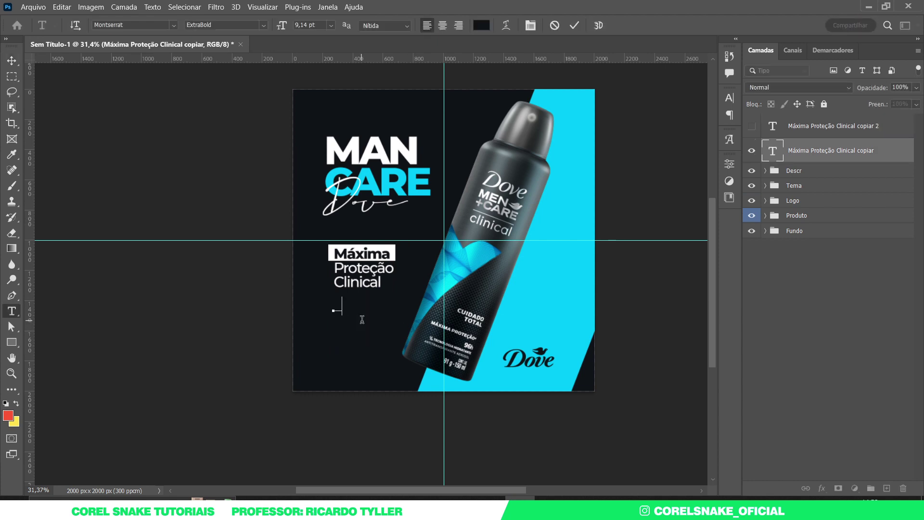
pyautogui.write('9')
pyautogui.click(12, 60)
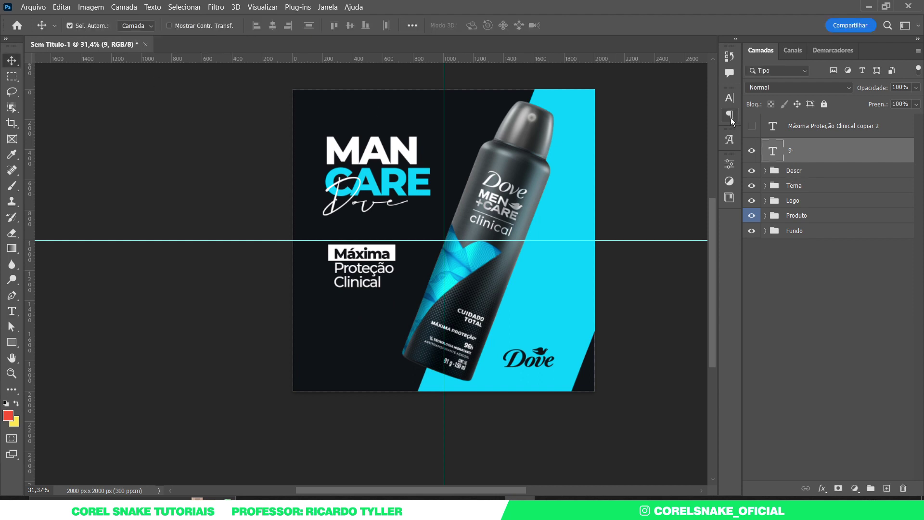
pyautogui.click(728, 98)
pyautogui.click(698, 167)
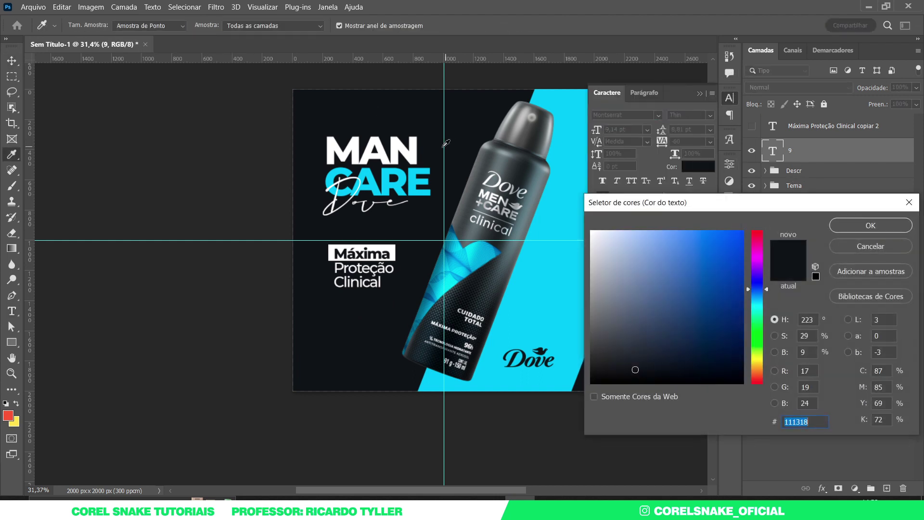
pyautogui.click(415, 149)
pyautogui.press('Return')
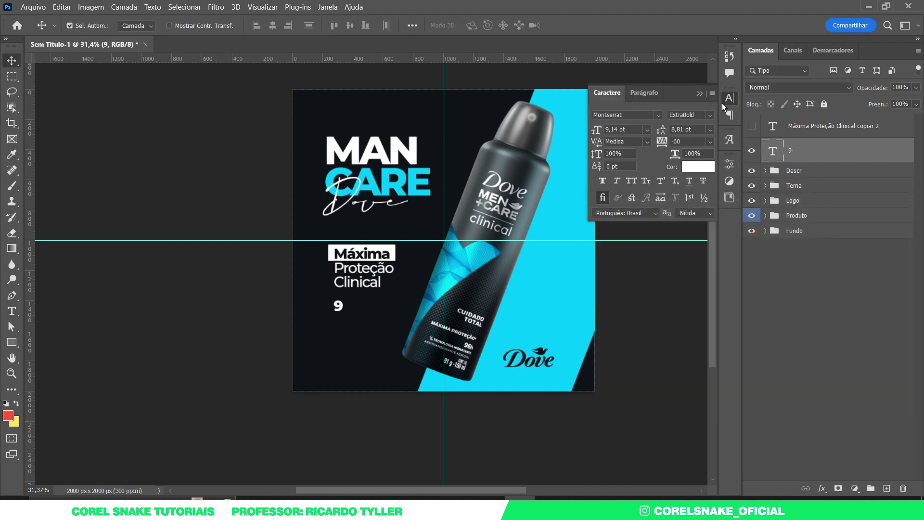
pyautogui.click(729, 98)
# - Enlarge the 9 to about three times its size and duplicate it to the right
pyautogui.hotkey('ctrl', 't')
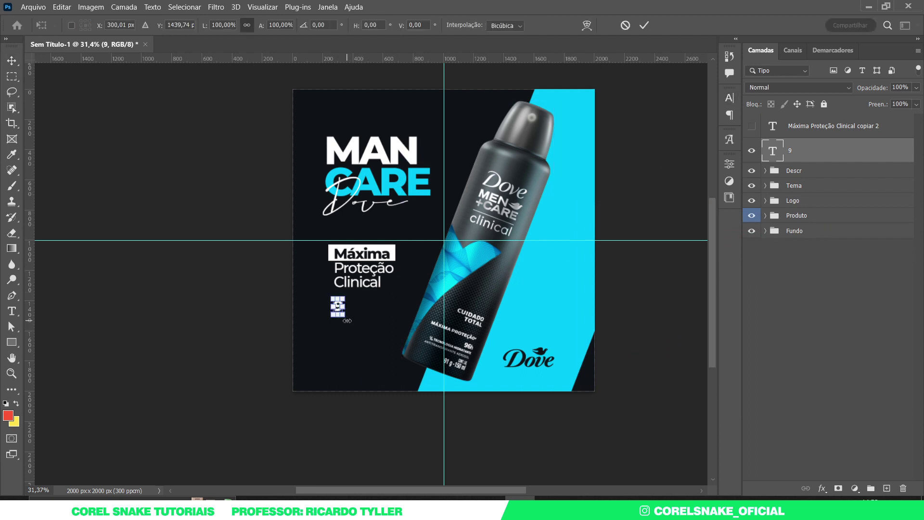
pyautogui.moveTo(347, 321)
pyautogui.mouseDown()
pyautogui.moveTo(374, 345)
pyautogui.moveTo(363, 347)
pyautogui.moveTo(356, 335)
pyautogui.mouseUp()
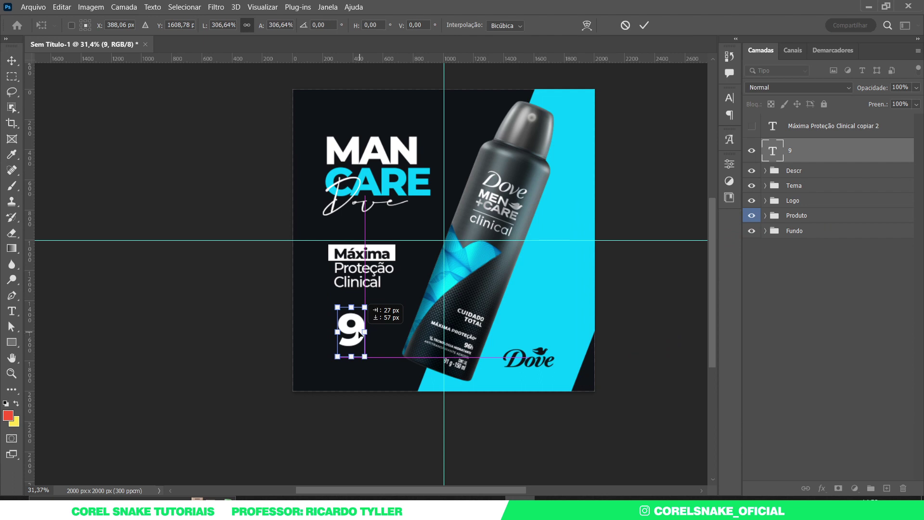
pyautogui.press('Return')
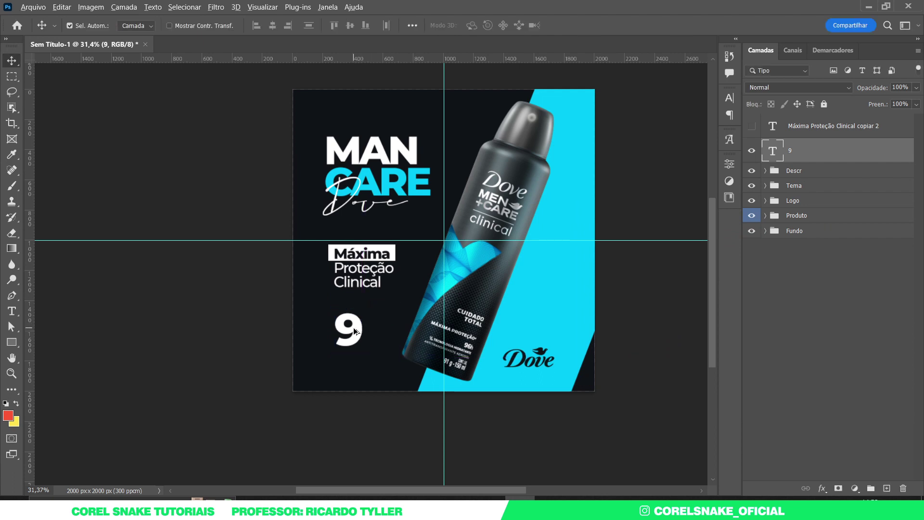
pyautogui.moveTo(355, 331); pyautogui.dragTo(385, 331)
# - Change the second 9 to ',00', scale it to about 50%, and nudge it up and right
pyautogui.doubleClick(385, 330)
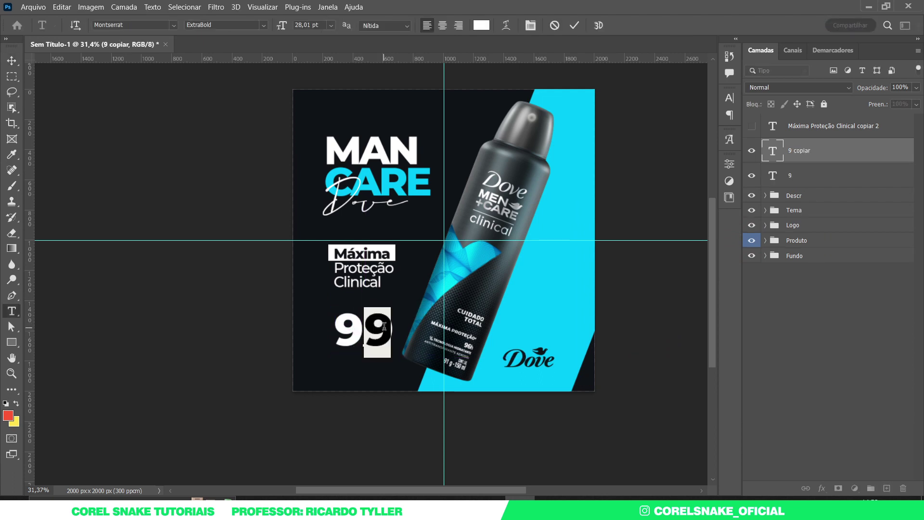
pyautogui.write(',00')
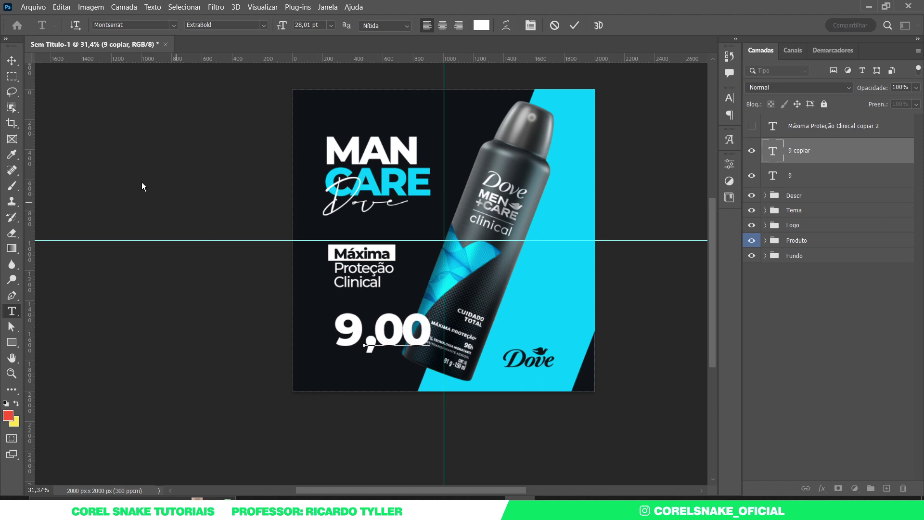
pyautogui.click(15, 62)
pyautogui.hotkey('ctrl', 't')
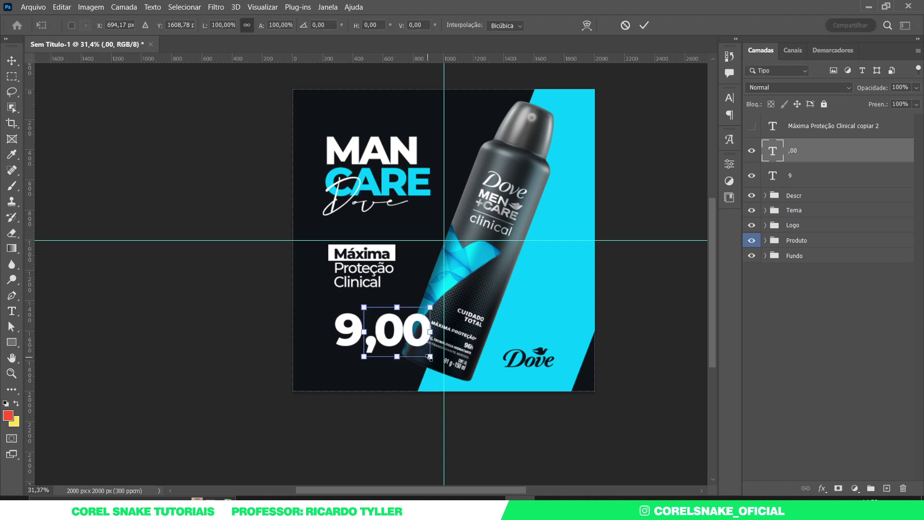
pyautogui.moveTo(429, 356); pyautogui.dragTo(385, 328)
pyautogui.press('Return')
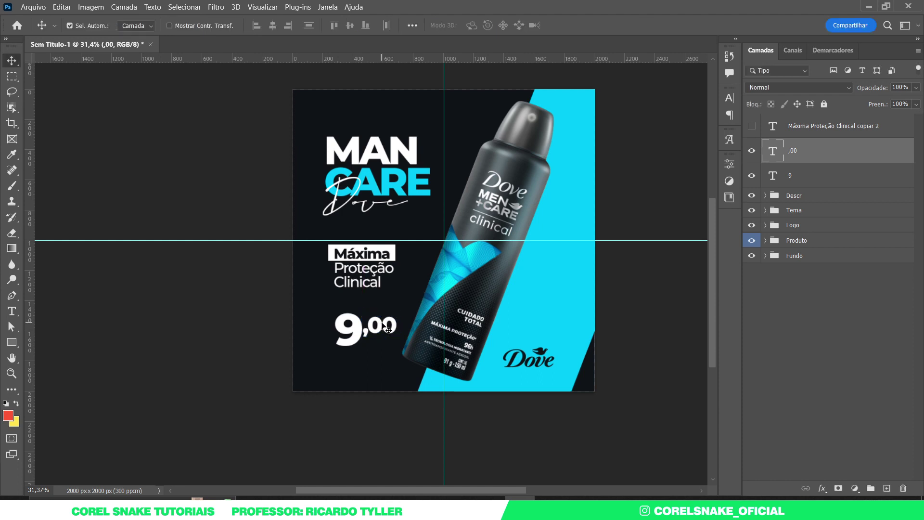
pyautogui.press('Up')
pyautogui.press('Up')
pyautogui.press('Up')
pyautogui.press('Up')
pyautogui.press('Up')
pyautogui.press('Up')
pyautogui.press('Up')
pyautogui.press('Up')
pyautogui.press('Up')
pyautogui.press('Right')
pyautogui.press('Right')
pyautogui.press('Right')
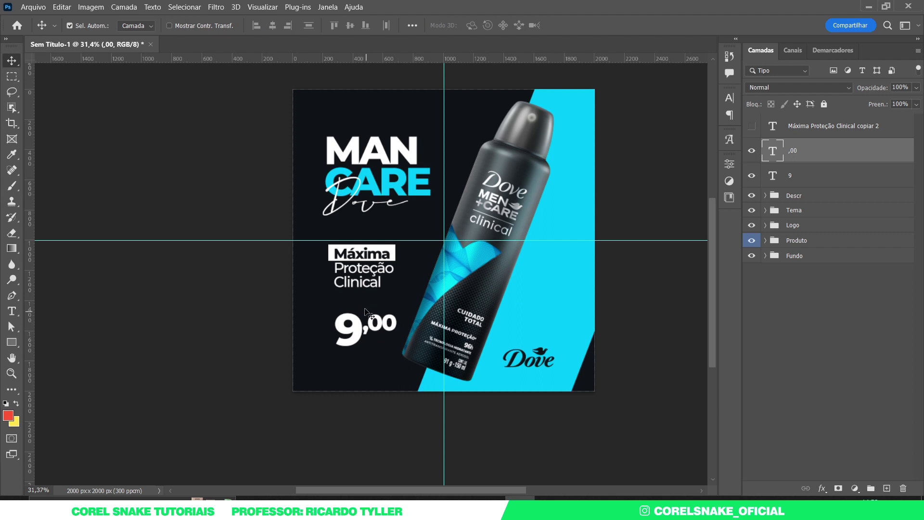
# - Unhide the spare text copy and replace its text with 'R$'
pyautogui.click(749, 127)
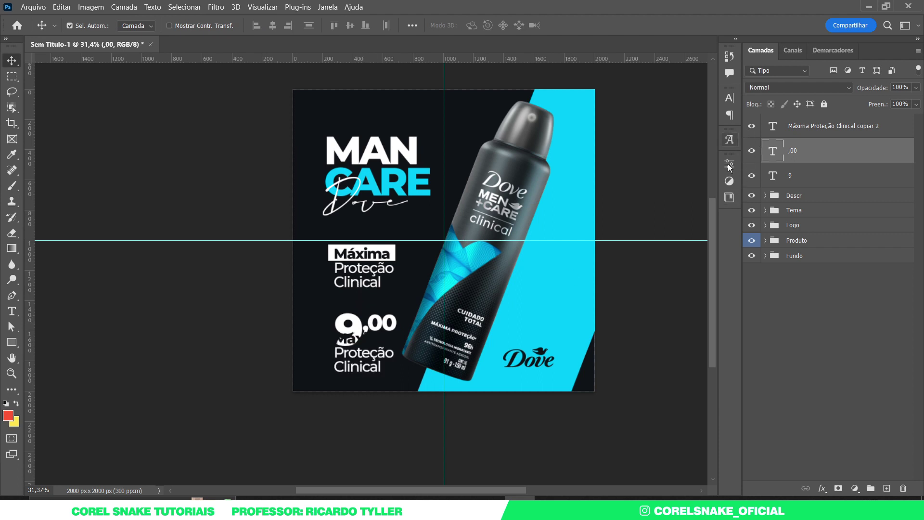
pyautogui.doubleClick(364, 353)
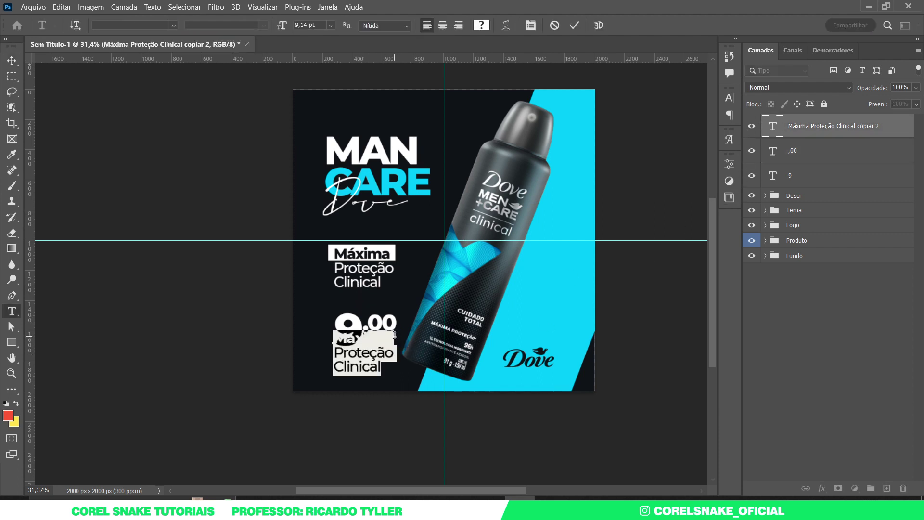
pyautogui.moveTo(395, 335); pyautogui.dragTo(295, 337)
pyautogui.press('BackSpace')
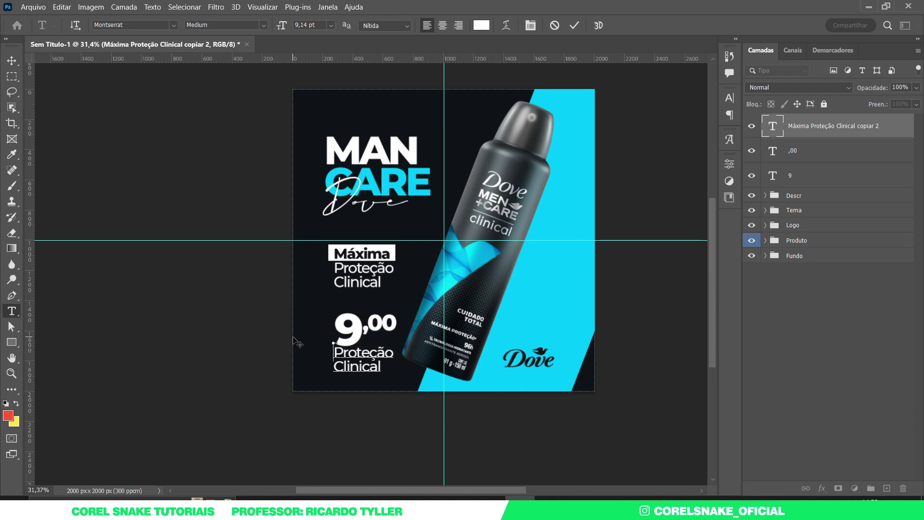
pyautogui.press('BackSpace')
pyautogui.hotkey('ctrl', 'a')
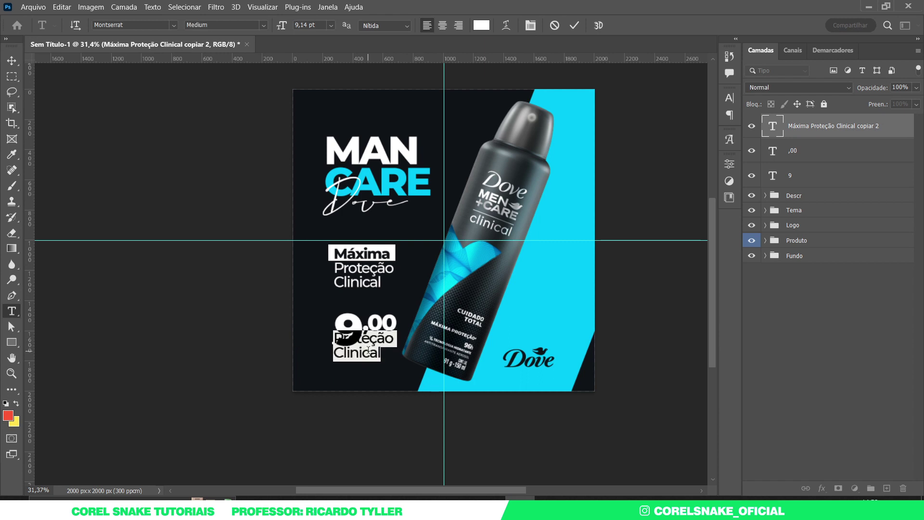
pyautogui.write('R$')
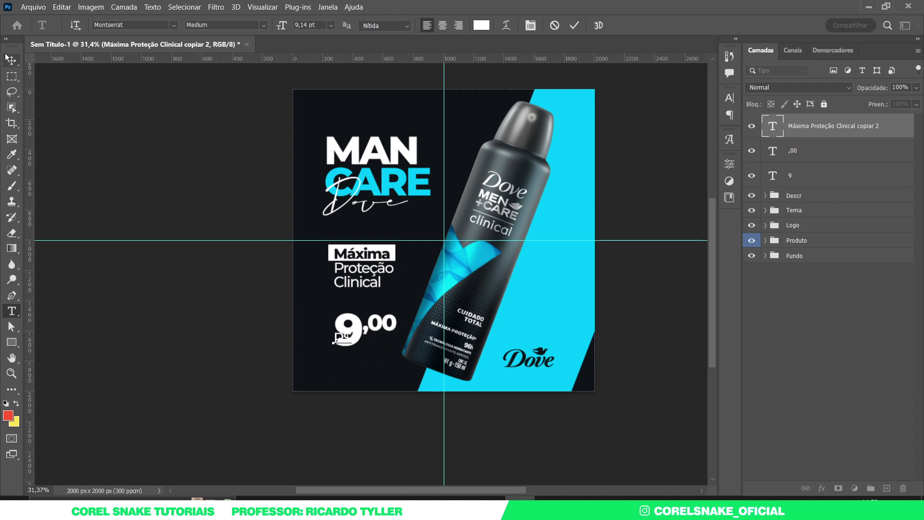
pyautogui.click(12, 60)
# - Shrink and place R$ just left of the 9, zooming in on the price
pyautogui.hotkey('ctrl', 't')
pyautogui.moveTo(344, 341); pyautogui.dragTo(326, 336)
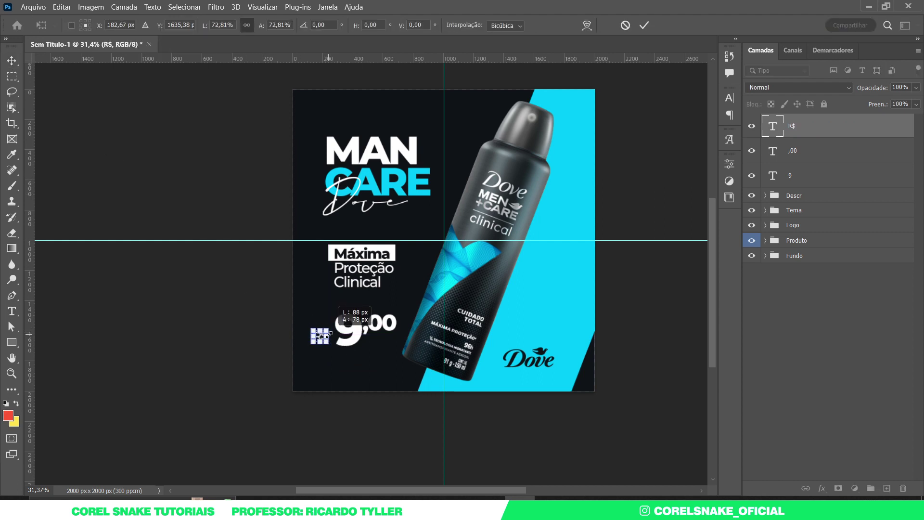
pyautogui.press('Return')
pyautogui.moveTo(322, 337); pyautogui.dragTo(328, 337)
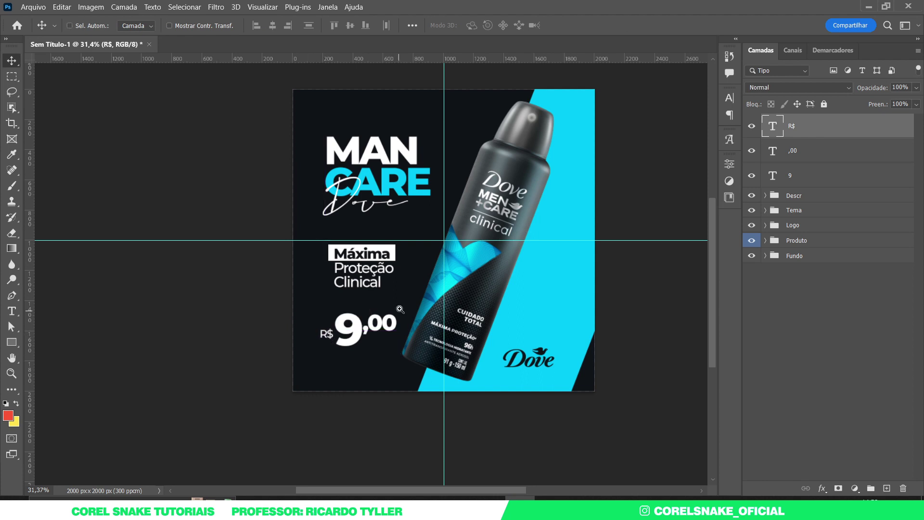
pyautogui.moveTo(401, 310); pyautogui.dragTo(402, 324)
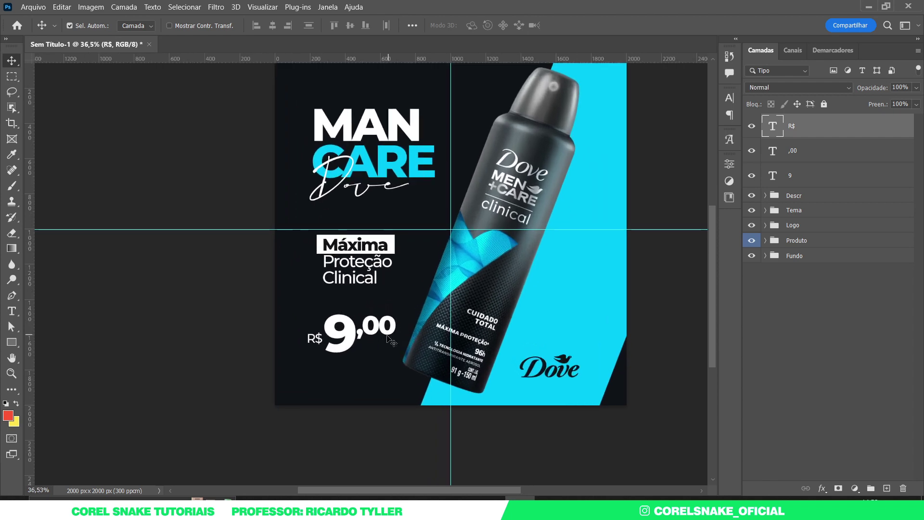
pyautogui.moveTo(397, 357); pyautogui.dragTo(426, 357)
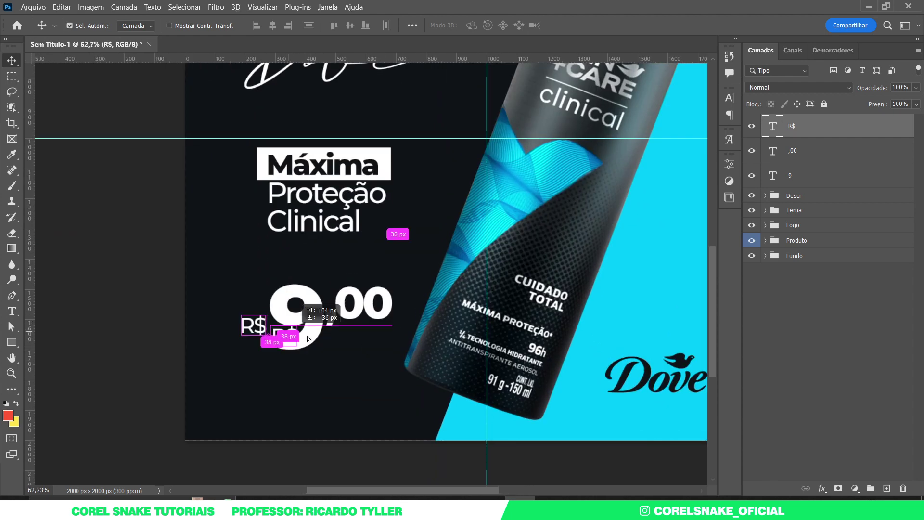
pyautogui.moveTo(262, 329); pyautogui.dragTo(359, 347)
# - Retype the R$ copy as '91g - 150ml' and position it small beneath the ,00
pyautogui.doubleClick(360, 346)
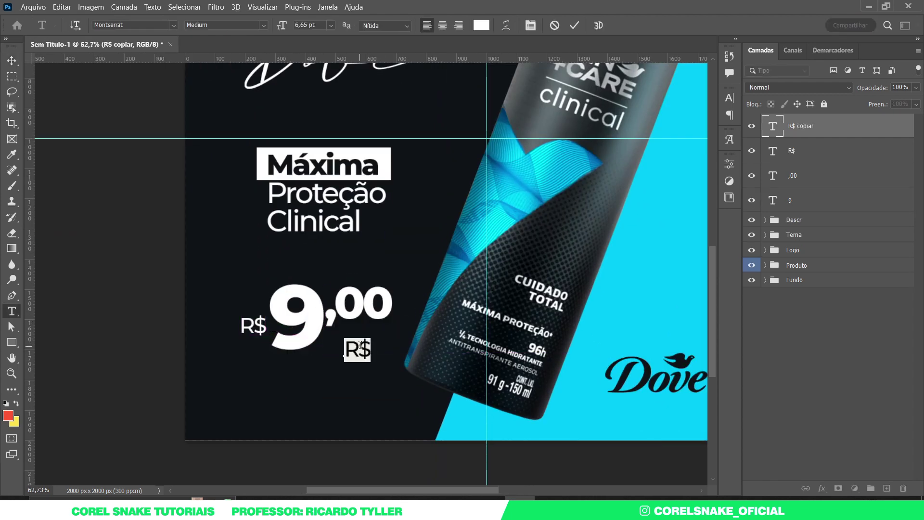
pyautogui.write('91')
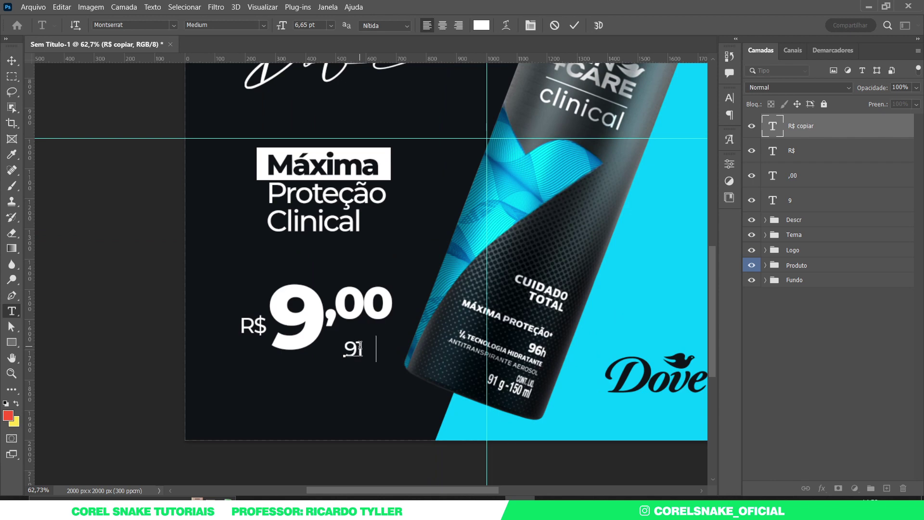
pyautogui.write('g')
pyautogui.write(' - 150')
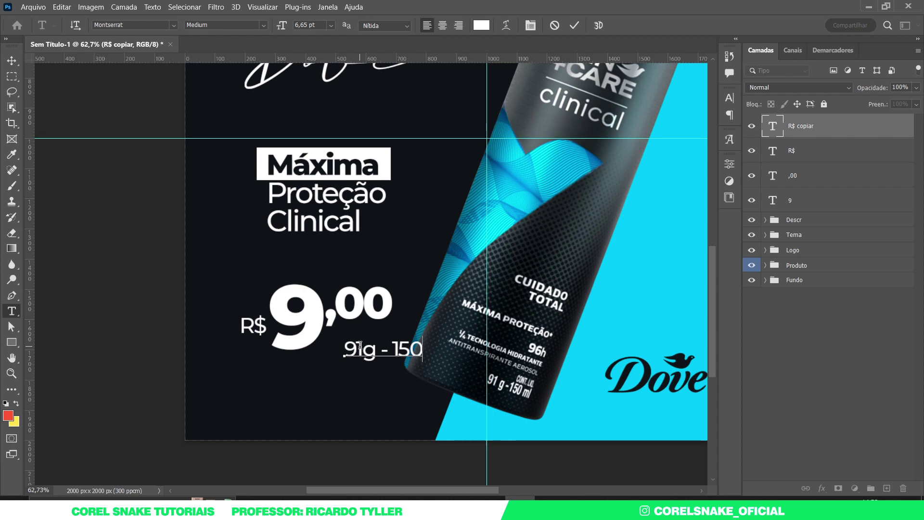
pyautogui.write('ml')
pyautogui.click(10, 61)
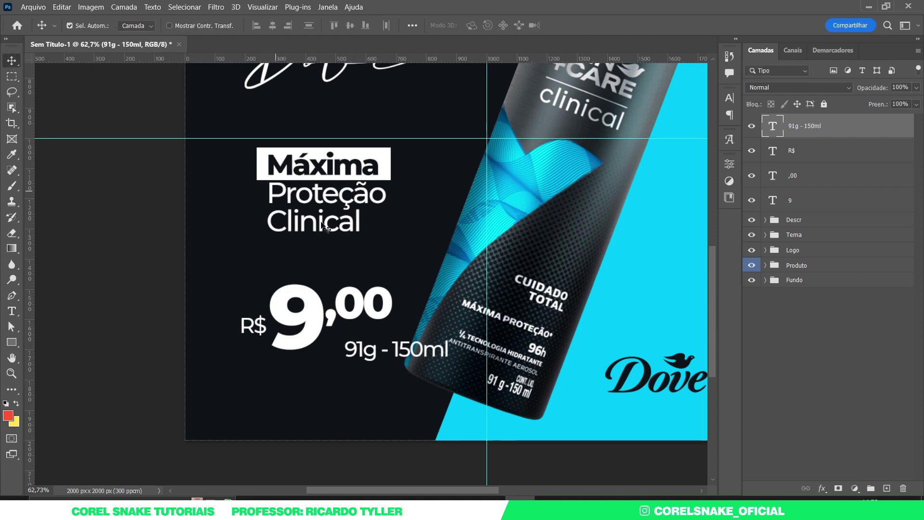
pyautogui.moveTo(470, 345)
pyautogui.mouseDown()
pyautogui.moveTo(395, 354)
pyautogui.moveTo(378, 337)
pyautogui.mouseUp()
pyautogui.press('Return')
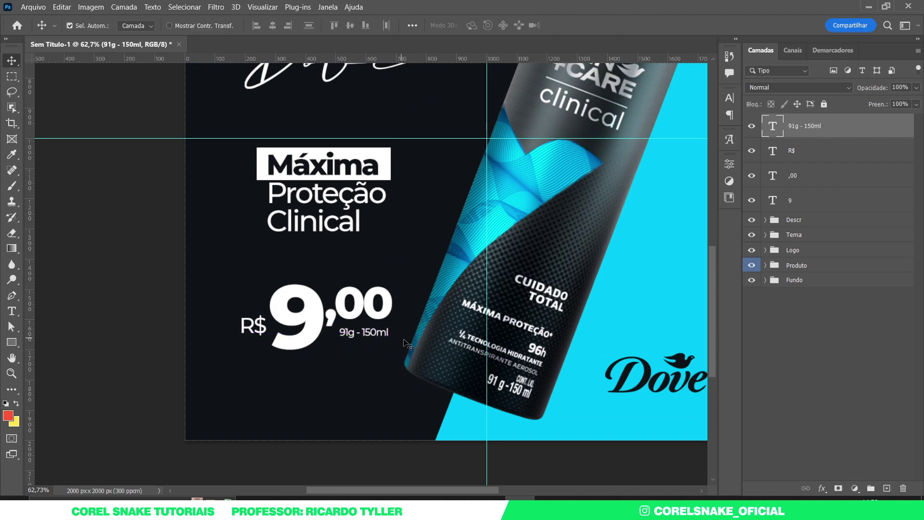
pyautogui.scroll(-4, 408, 343)
pyautogui.scroll(2, 564, 332)
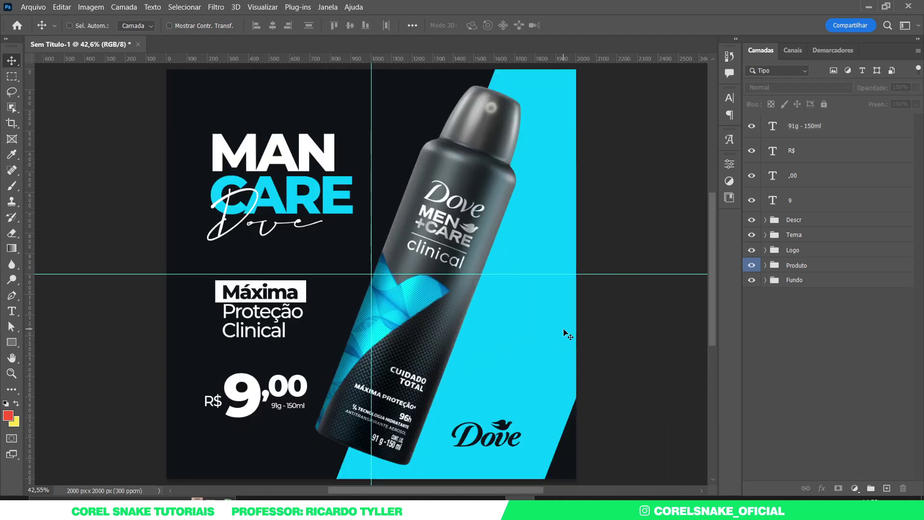
pyautogui.press('ctrl')
pyautogui.click(790, 199)
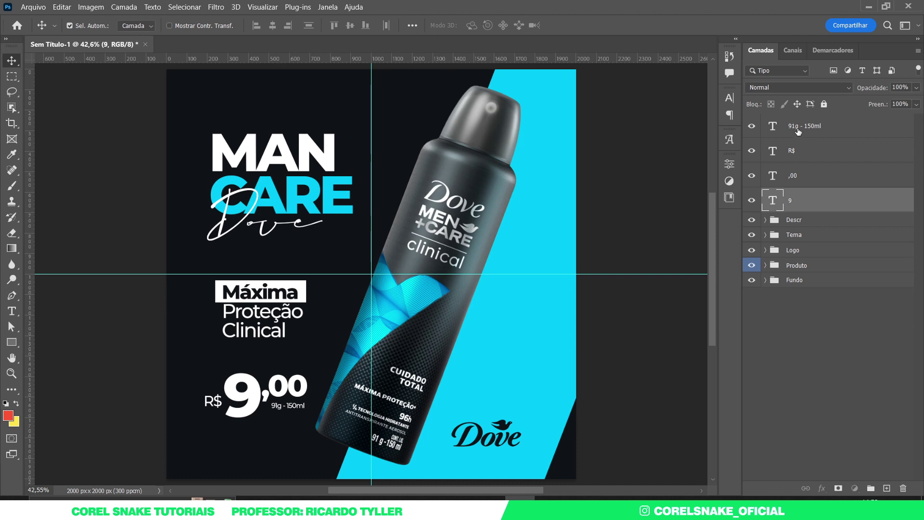
# - Group the four price text layers and name the group 'Valor'
pyautogui.keyDown('shift'); pyautogui.click(799, 127); pyautogui.keyUp('shift')
pyautogui.hotkey('ctrl', 'g')
pyautogui.doubleClick(795, 122)
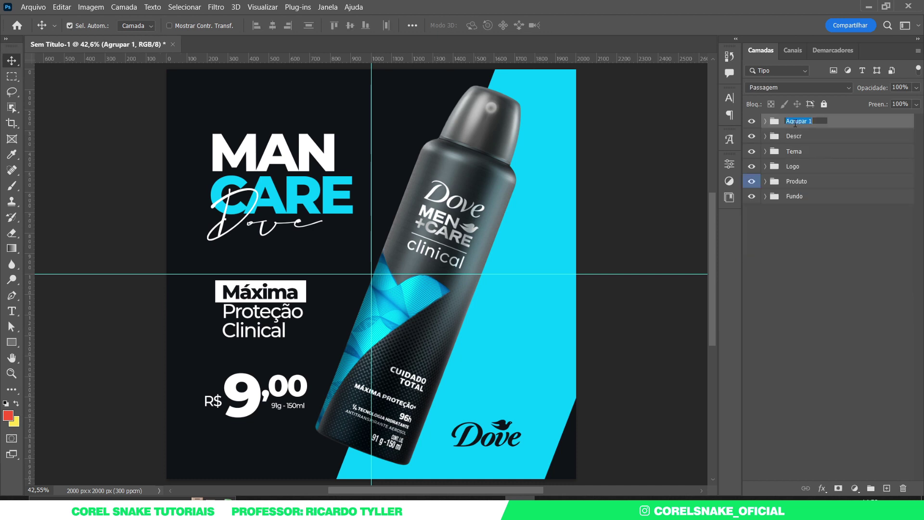
pyautogui.write('Valor')
pyautogui.press('Return')
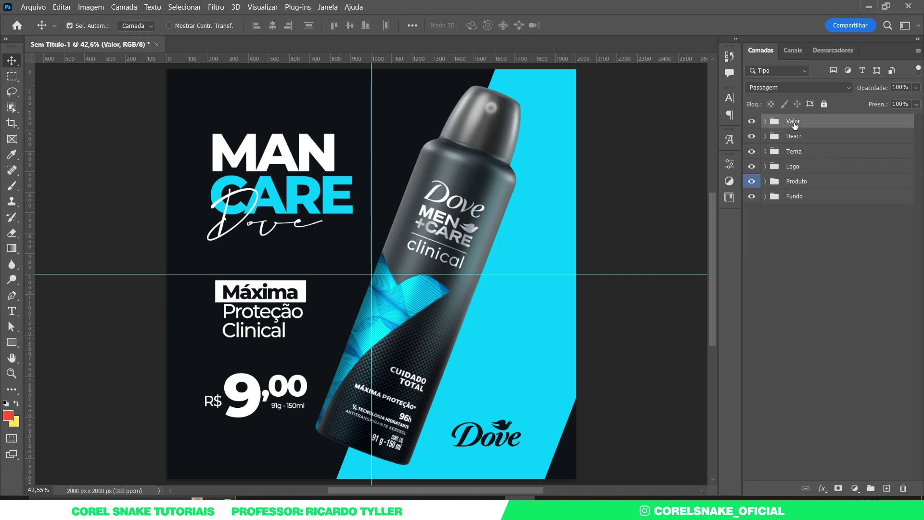
pyautogui.click(794, 297)
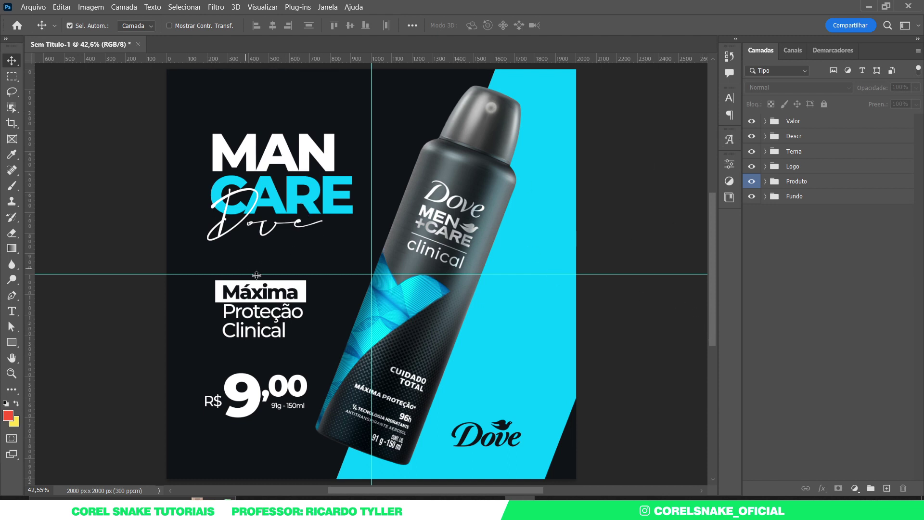
# - Check the Valor group's layers and set Move tool Auto-Select to Group
pyautogui.click(255, 399)
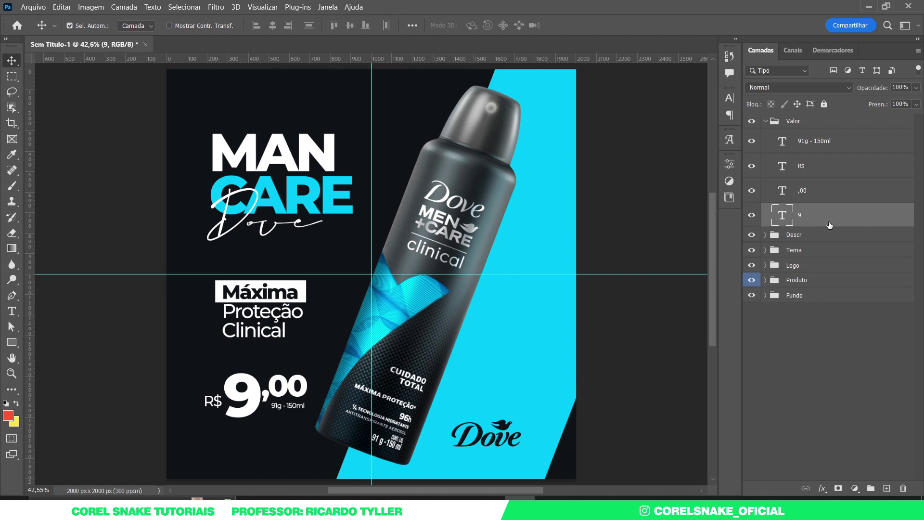
pyautogui.click(766, 121)
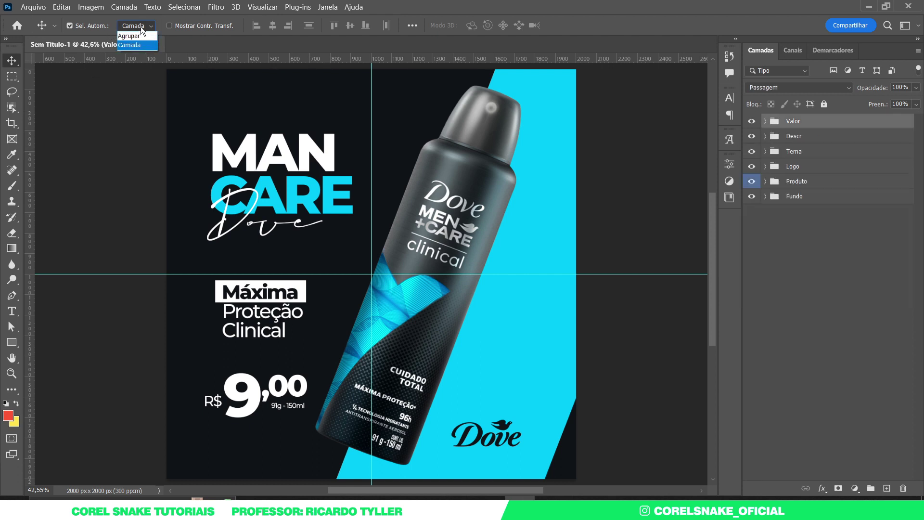
pyautogui.click(137, 36)
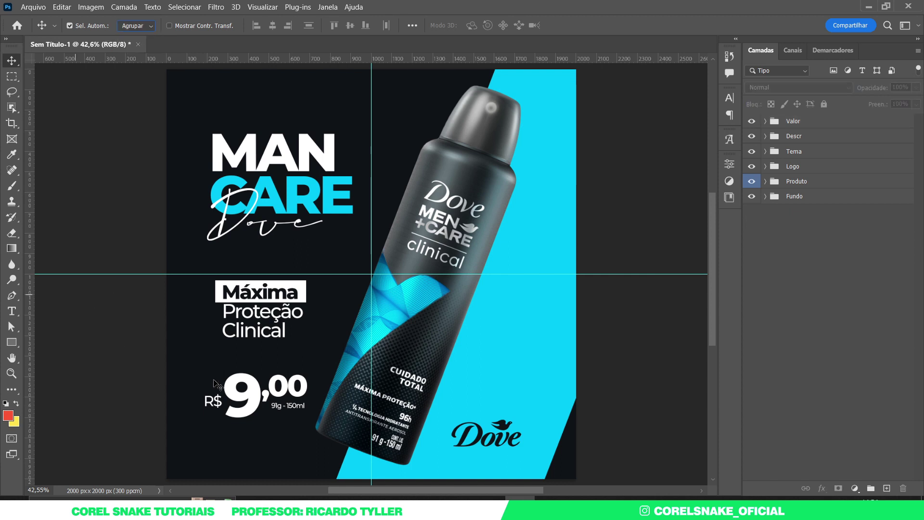
# - Nudge the price block and Máxima Proteção Clinical text up, shrinking that text to about 89%
pyautogui.moveTo(254, 394); pyautogui.dragTo(253, 386)
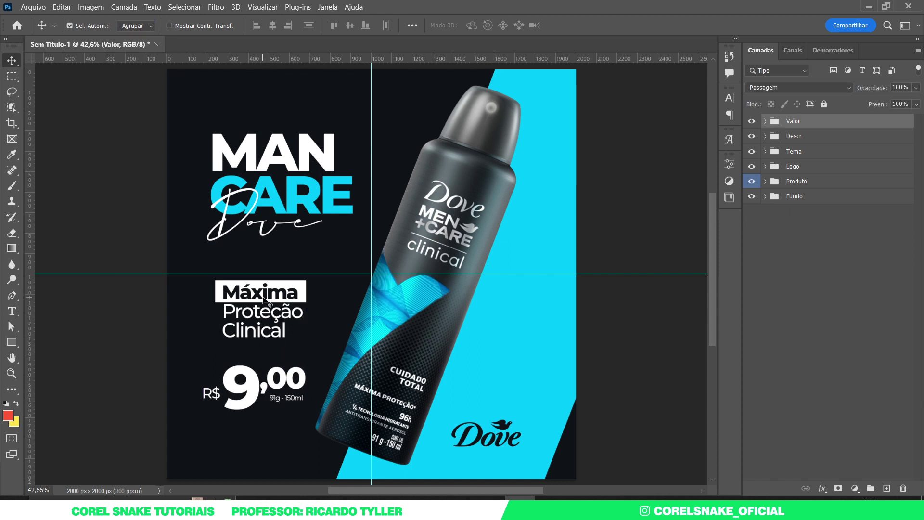
pyautogui.moveTo(264, 292); pyautogui.dragTo(264, 287)
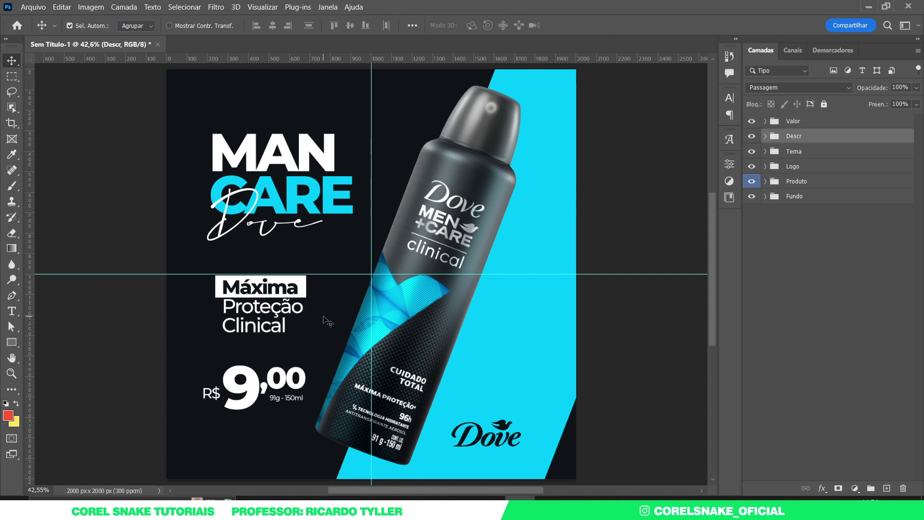
pyautogui.hotkey('ctrl', 't')
pyautogui.moveTo(305, 332); pyautogui.dragTo(273, 305)
pyautogui.press('Return')
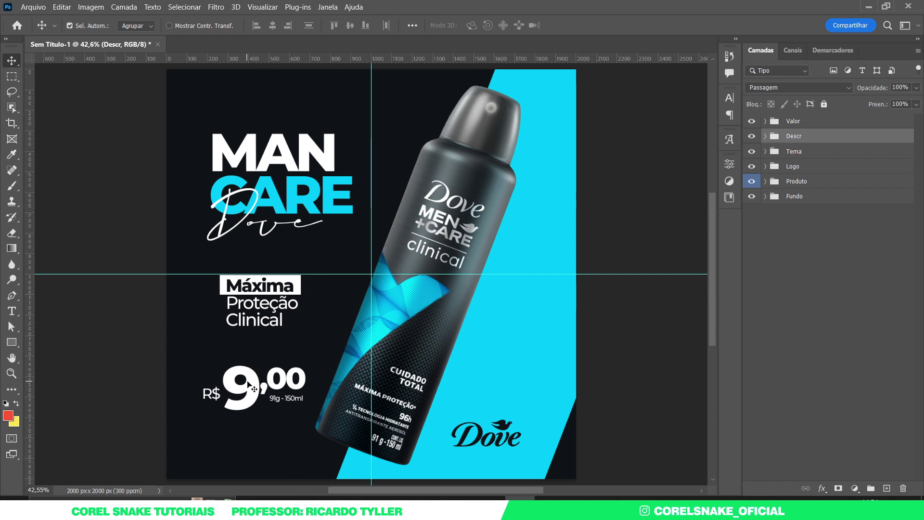
# - Shrink the price block group to about 90%
pyautogui.keyDown('ctrl'); pyautogui.click(254, 389); pyautogui.keyUp('ctrl')
pyautogui.hotkey('ctrl', 't')
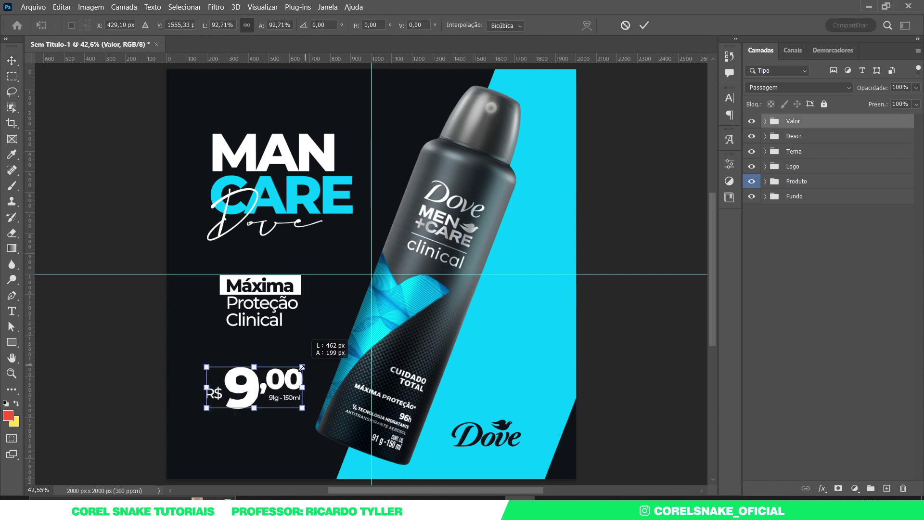
pyautogui.moveTo(306, 366); pyautogui.dragTo(301, 368)
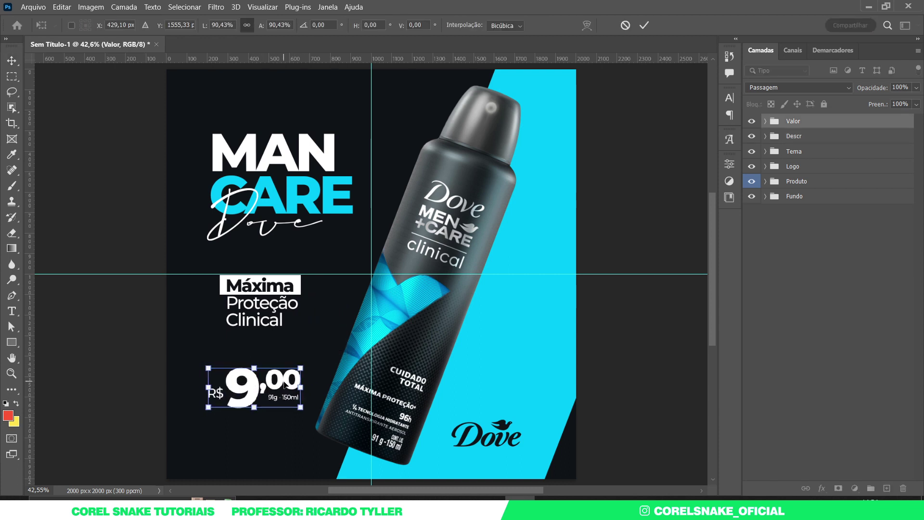
pyautogui.press('Return')
# - Hide the guides and shrink the MAN CARE headline group to about 97%
pyautogui.scroll(-3, 333, 332)
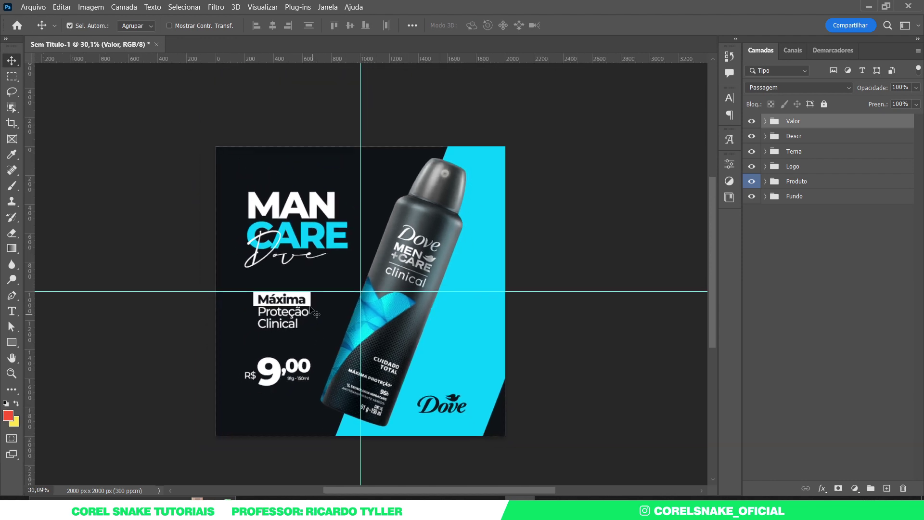
pyautogui.hotkey('ctrl', ';')
pyautogui.moveTo(315, 230); pyautogui.dragTo(315, 234)
pyautogui.keyDown('ctrl'); pyautogui.click(313, 234); pyautogui.keyUp('ctrl')
pyautogui.hotkey('ctrl', 't')
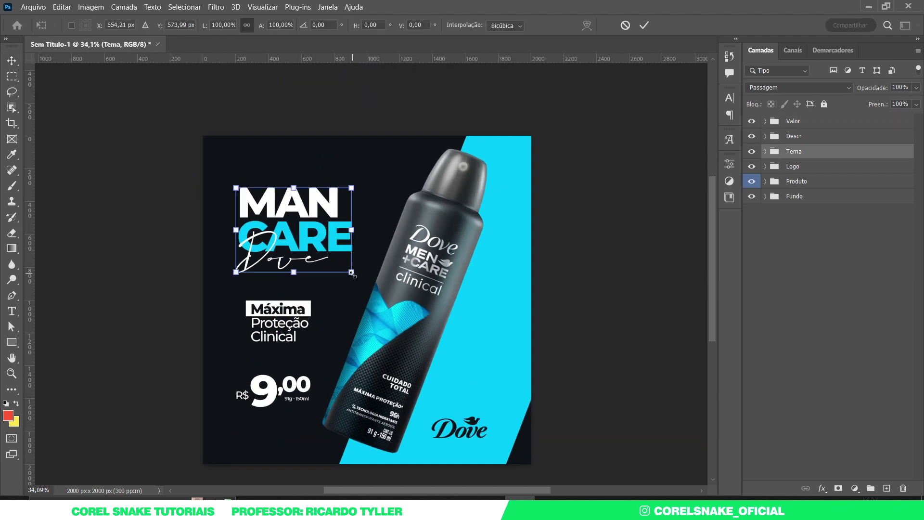
pyautogui.moveTo(352, 273); pyautogui.dragTo(349, 270)
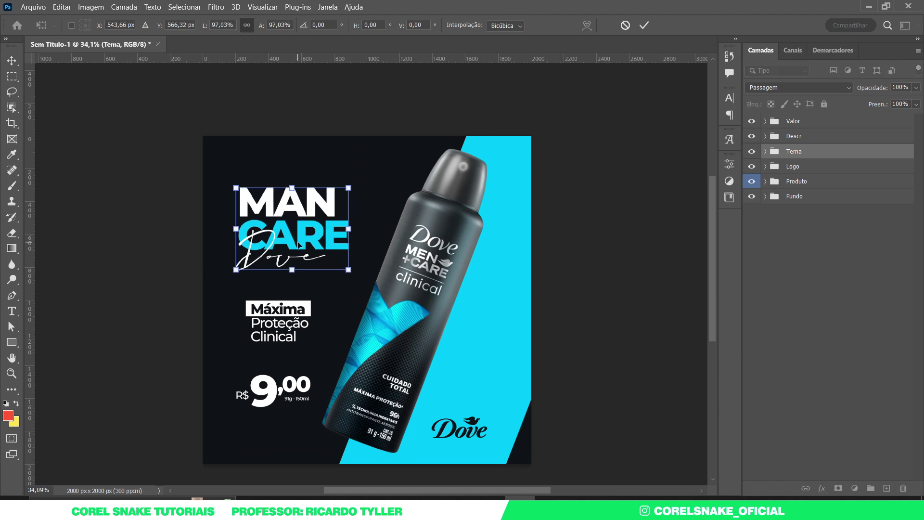
pyautogui.press('Return')
pyautogui.scroll(-3, 327, 254)
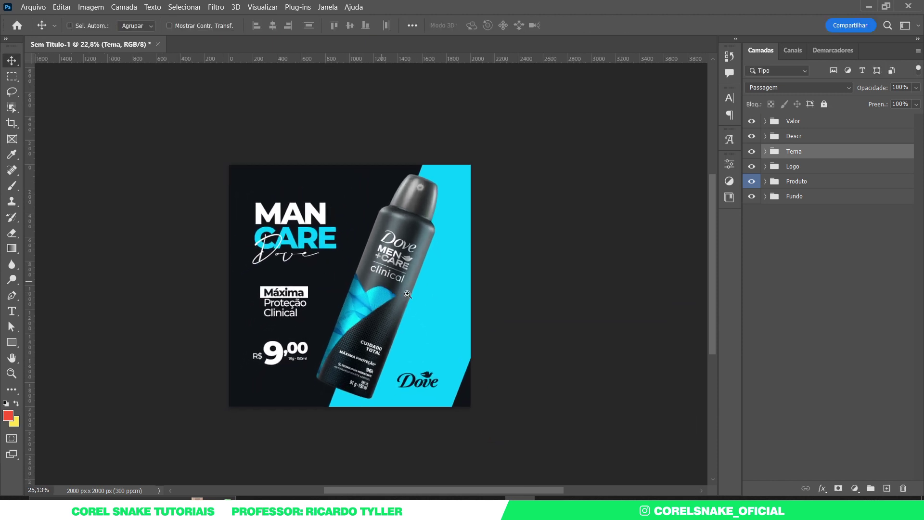
pyautogui.scroll(2, 407, 294)
# - Move the Produto spray-can group right, then nudge it back left and up with Shift+arrows
pyautogui.click(381, 356)
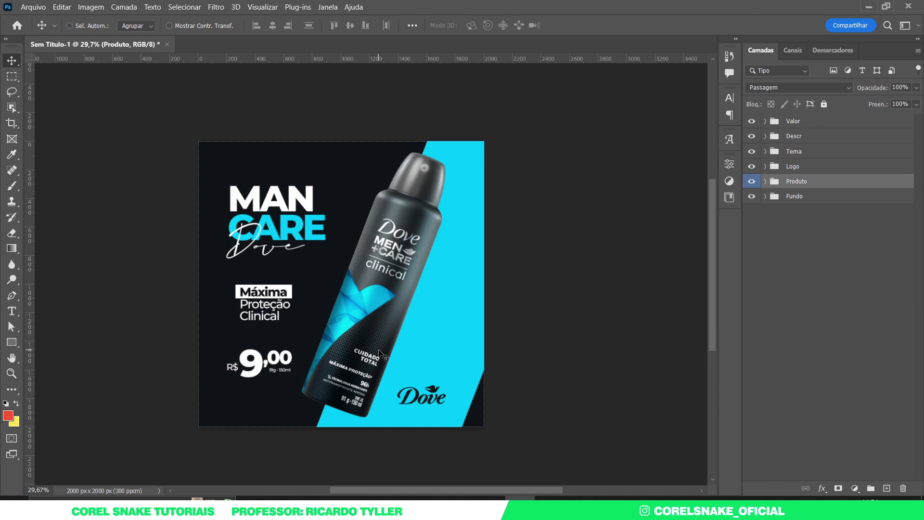
pyautogui.scroll(-2, 424, 332)
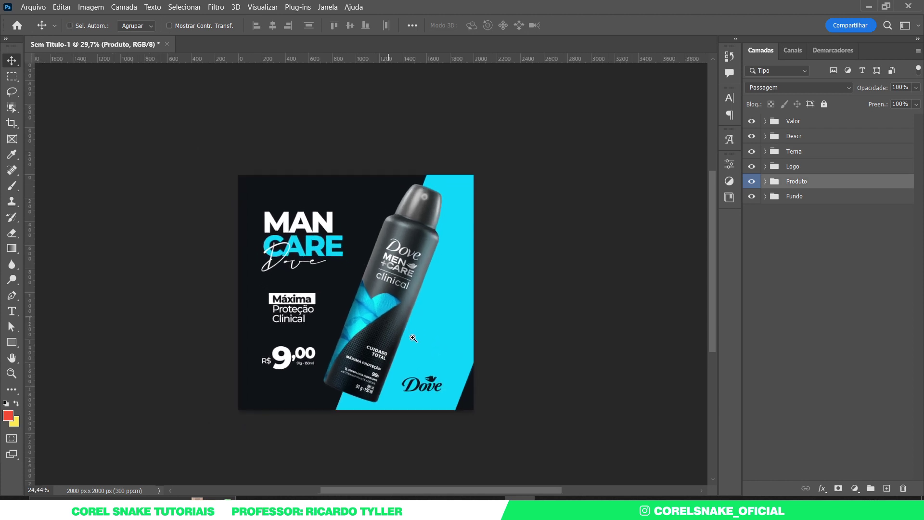
pyautogui.moveTo(430, 309); pyautogui.dragTo(437, 309)
pyautogui.hotkey('shift', 'Left')
pyautogui.hotkey('shift', 'Left')
pyautogui.hotkey('shift', 'Left')
pyautogui.hotkey('shift', 'Up')
pyautogui.hotkey('shift', 'Up')
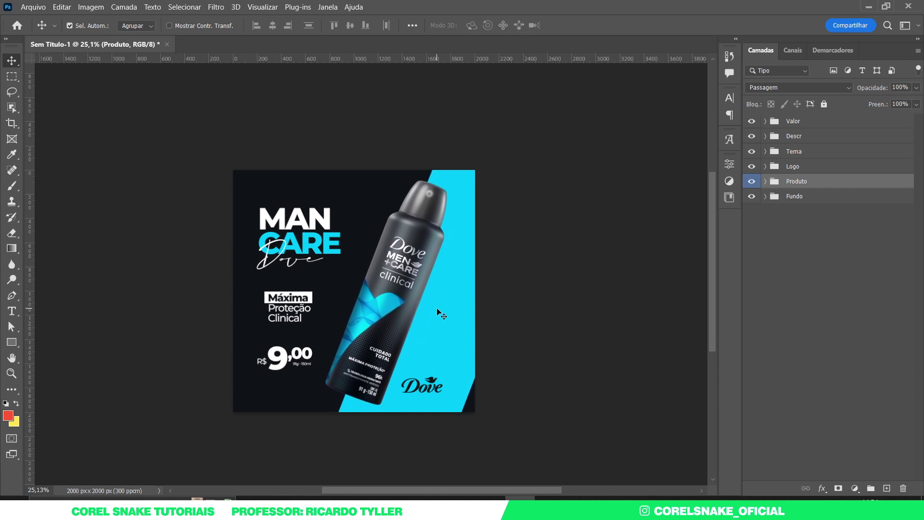
pyautogui.hotkey('ctrl', 'space')
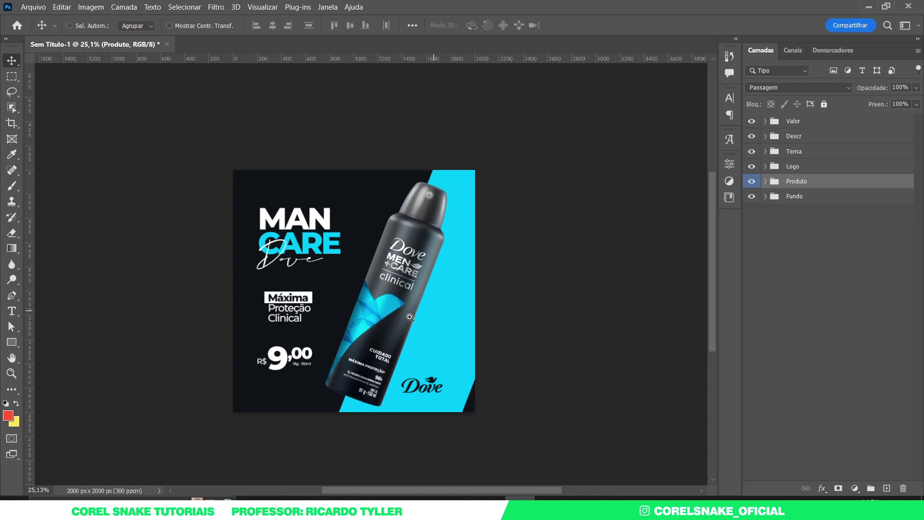
pyautogui.moveTo(410, 317); pyautogui.dragTo(321, 340)
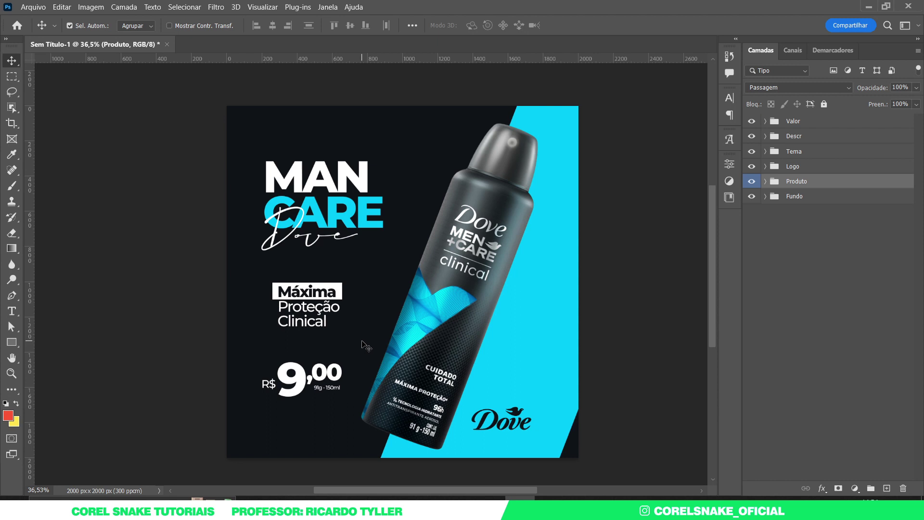
# - Scale the Dove logo at the bottom right down slightly
pyautogui.click(500, 423)
pyautogui.hotkey('ctrl', 't')
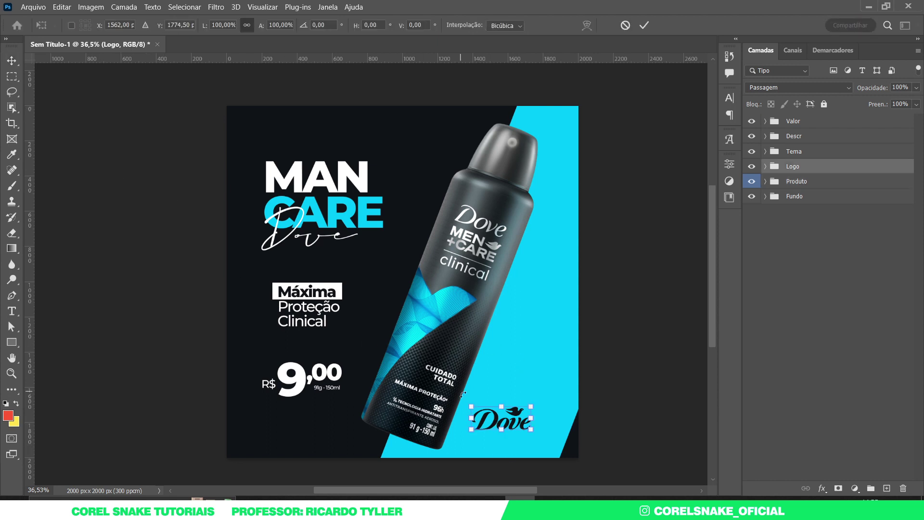
pyautogui.moveTo(471, 406); pyautogui.dragTo(482, 410)
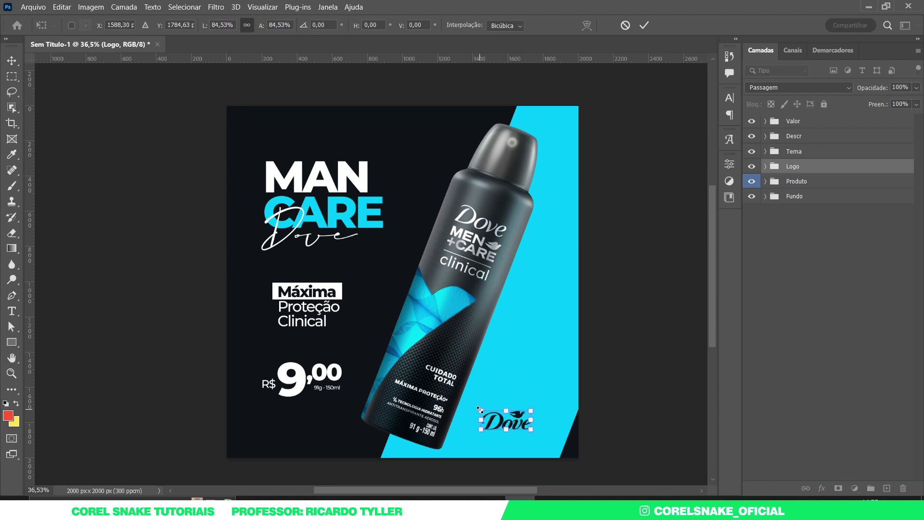
pyautogui.press('Return')
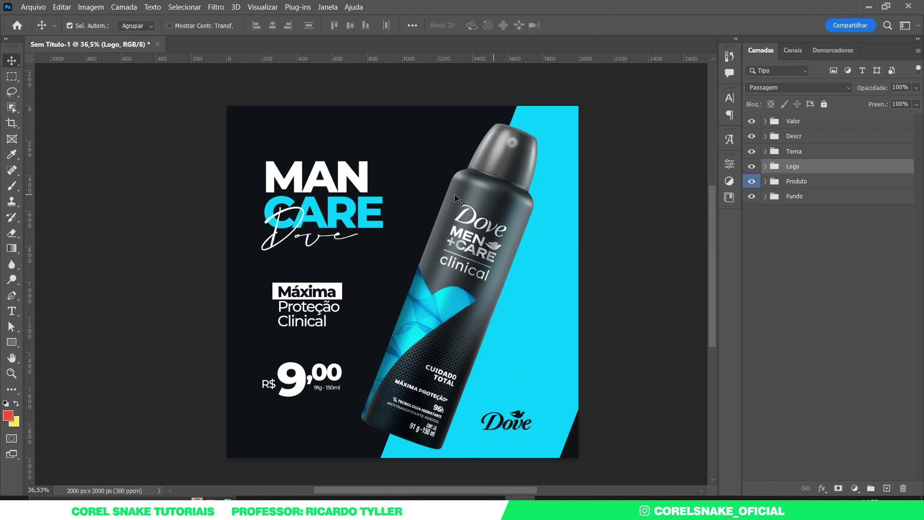
# - Deselect the logo and set the Move tool's Auto-Select back to Layer
pyautogui.click(138, 132)
pyautogui.click(137, 26)
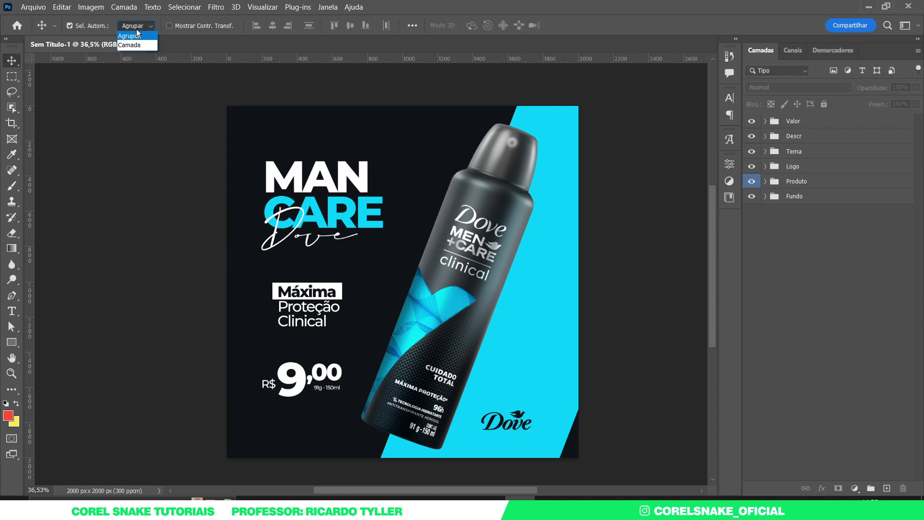
pyautogui.click(138, 45)
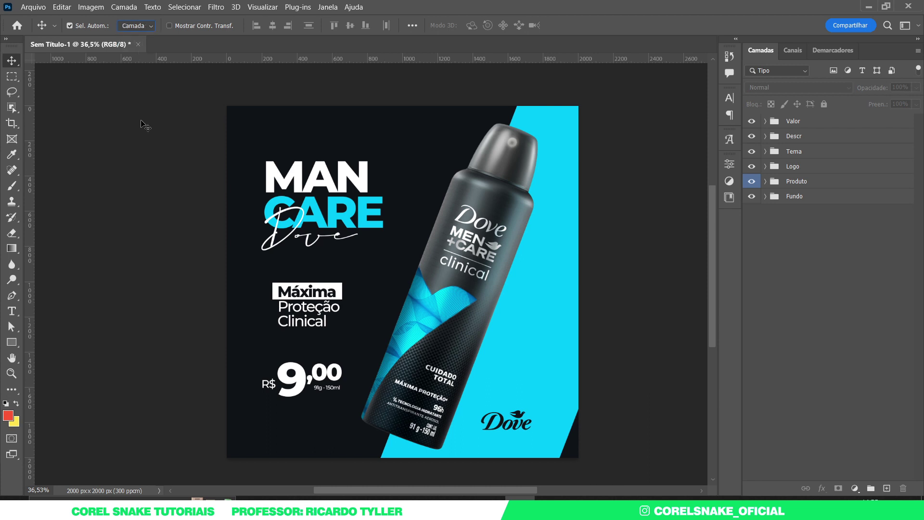
pyautogui.click(137, 28)
# - Scale the ',00' cents text beside the 9 down to about 89%
pyautogui.click(327, 375)
pyautogui.hotkey('ctrl', 't')
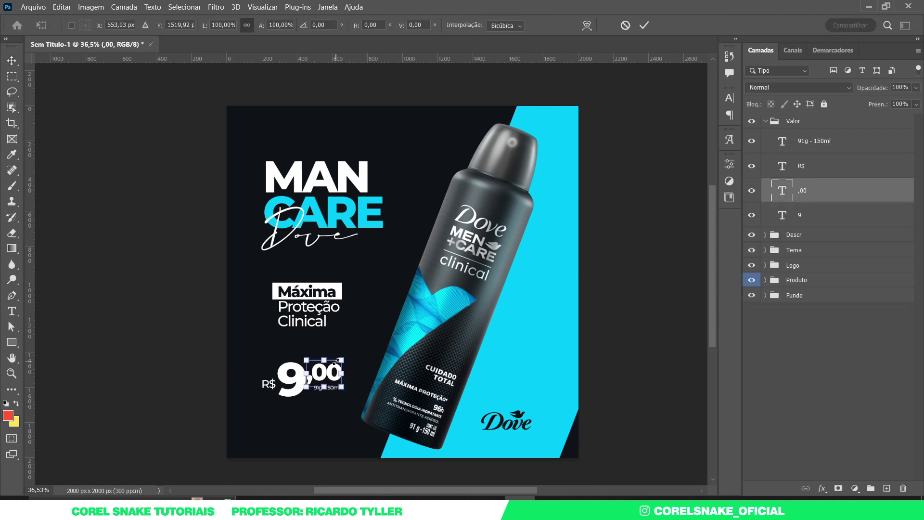
pyautogui.moveTo(341, 358); pyautogui.dragTo(338, 360)
pyautogui.press('Return')
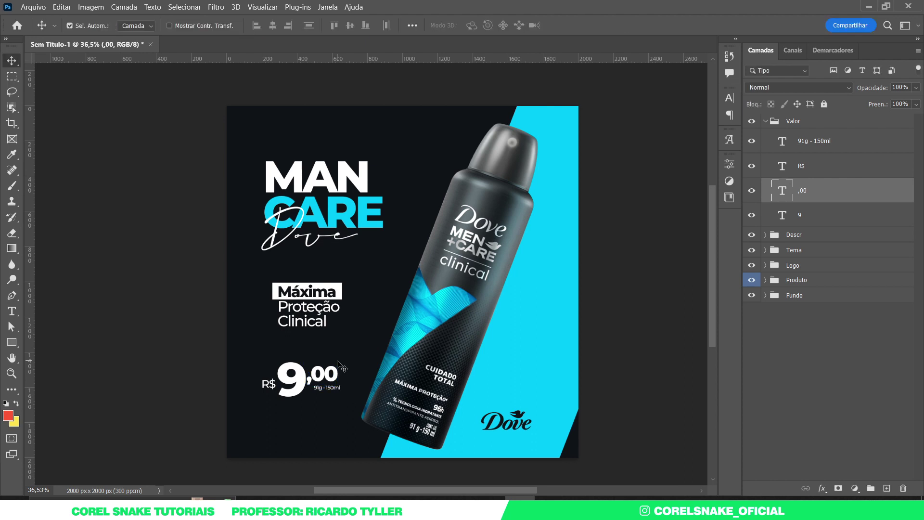